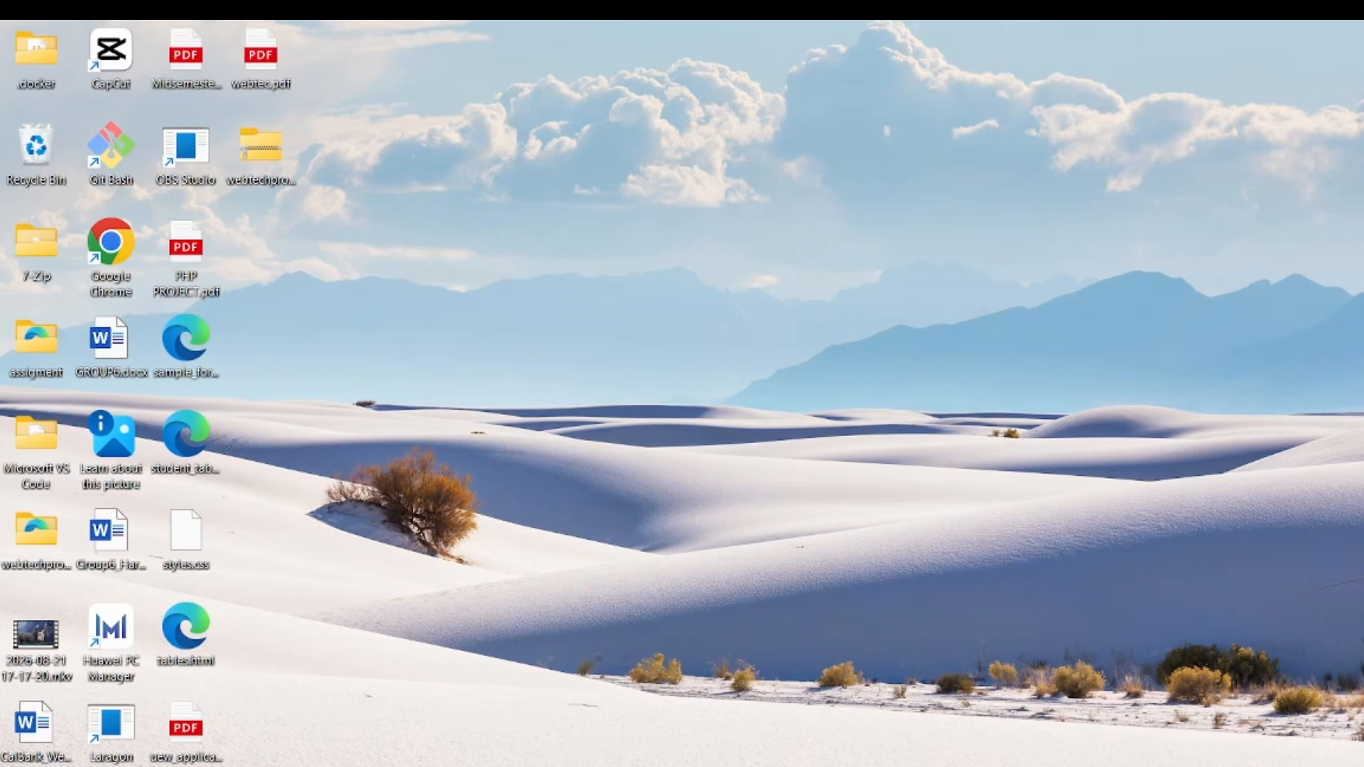
Bring the Google Chrome window to the front from its taskbar preview.
{"action": "mouse_move", "coordinate": [708, 766]}
{"action": "left_click", "coordinate": [708, 714]}
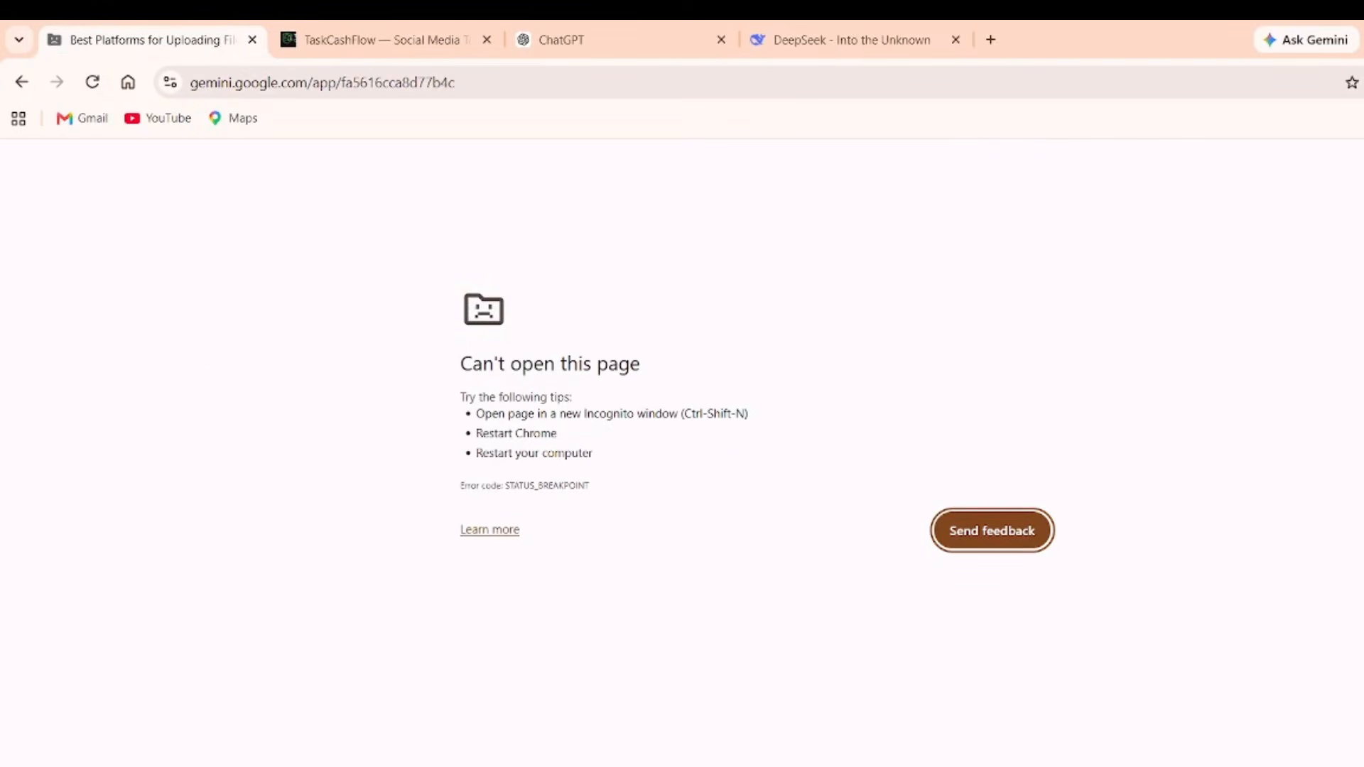
Switch to the ChatGPT Chrome window's Etsy 'Ai african luxury wall art' results tab.
{"action": "mouse_move", "coordinate": [1073, 766]}
{"action": "left_click", "coordinate": [1009, 703]}
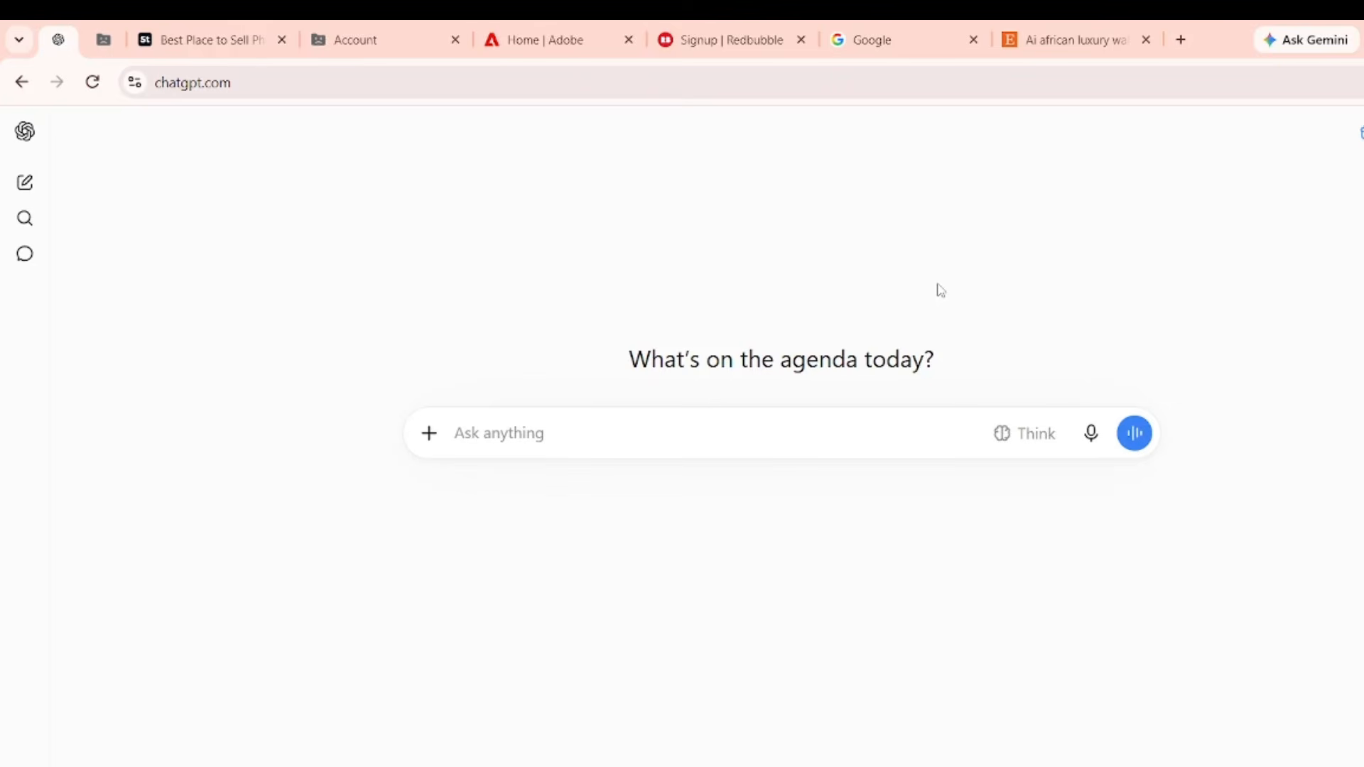
{"action": "left_click", "coordinate": [1108, 37]}
{"action": "scroll", "coordinate": [145, 368], "scroll_direction": "down", "scroll_amount": 5}
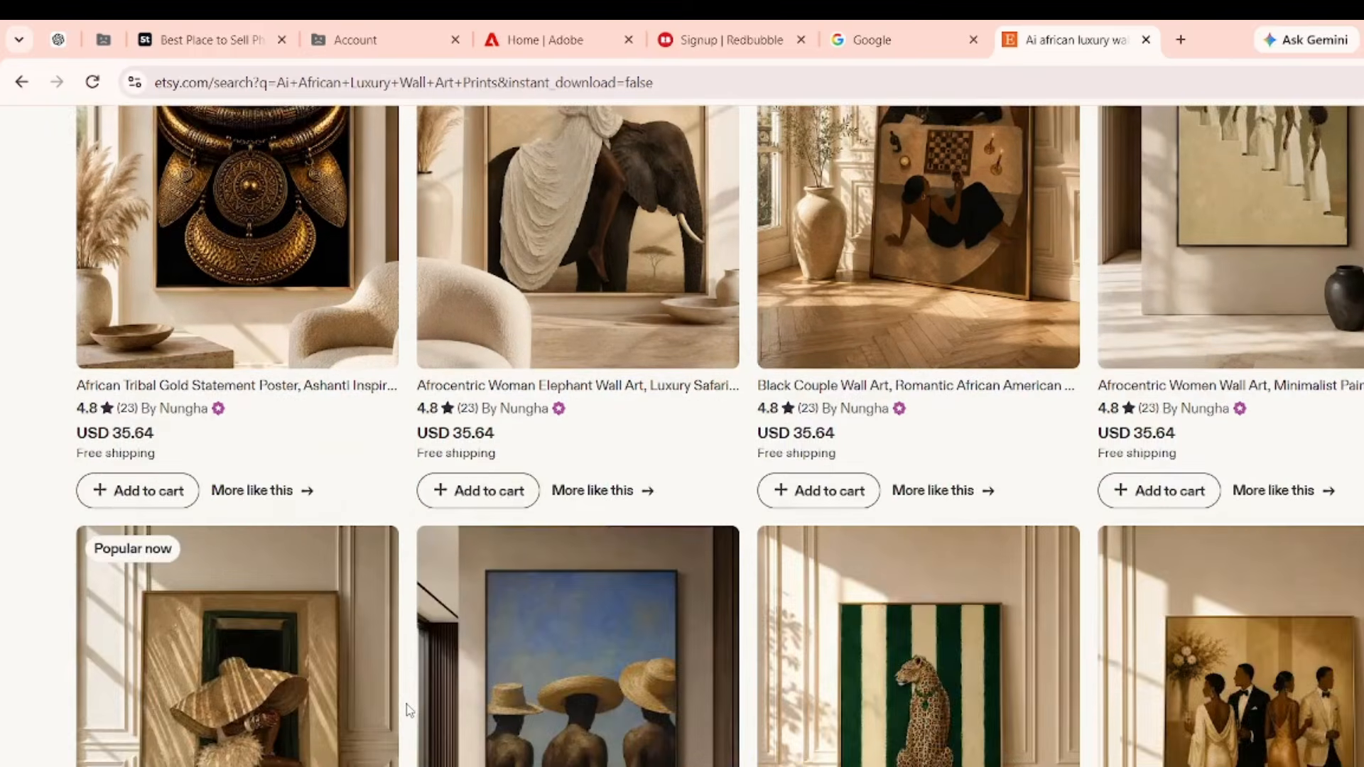
{"action": "scroll", "coordinate": [410, 711], "scroll_direction": "up", "scroll_amount": 5}
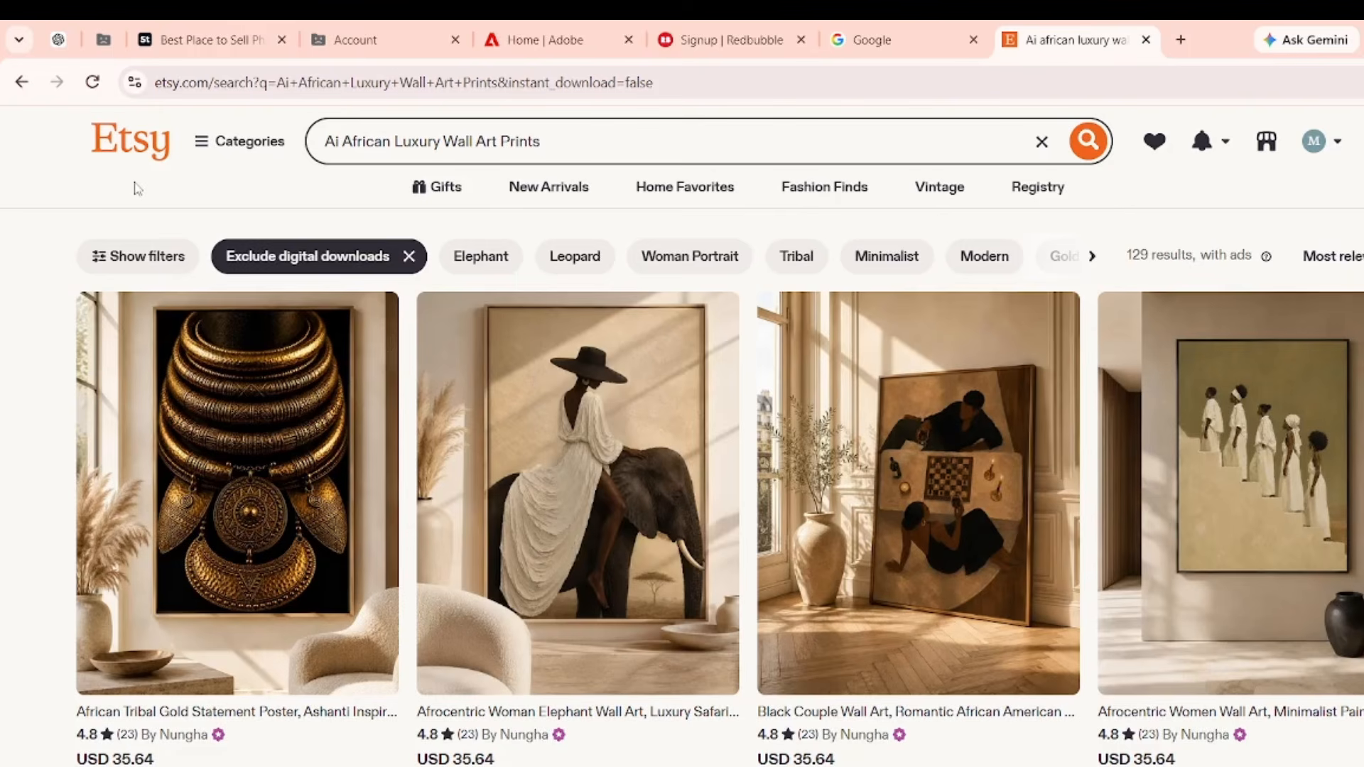
{"action": "scroll", "coordinate": [137, 188], "scroll_direction": "down", "scroll_amount": 10}
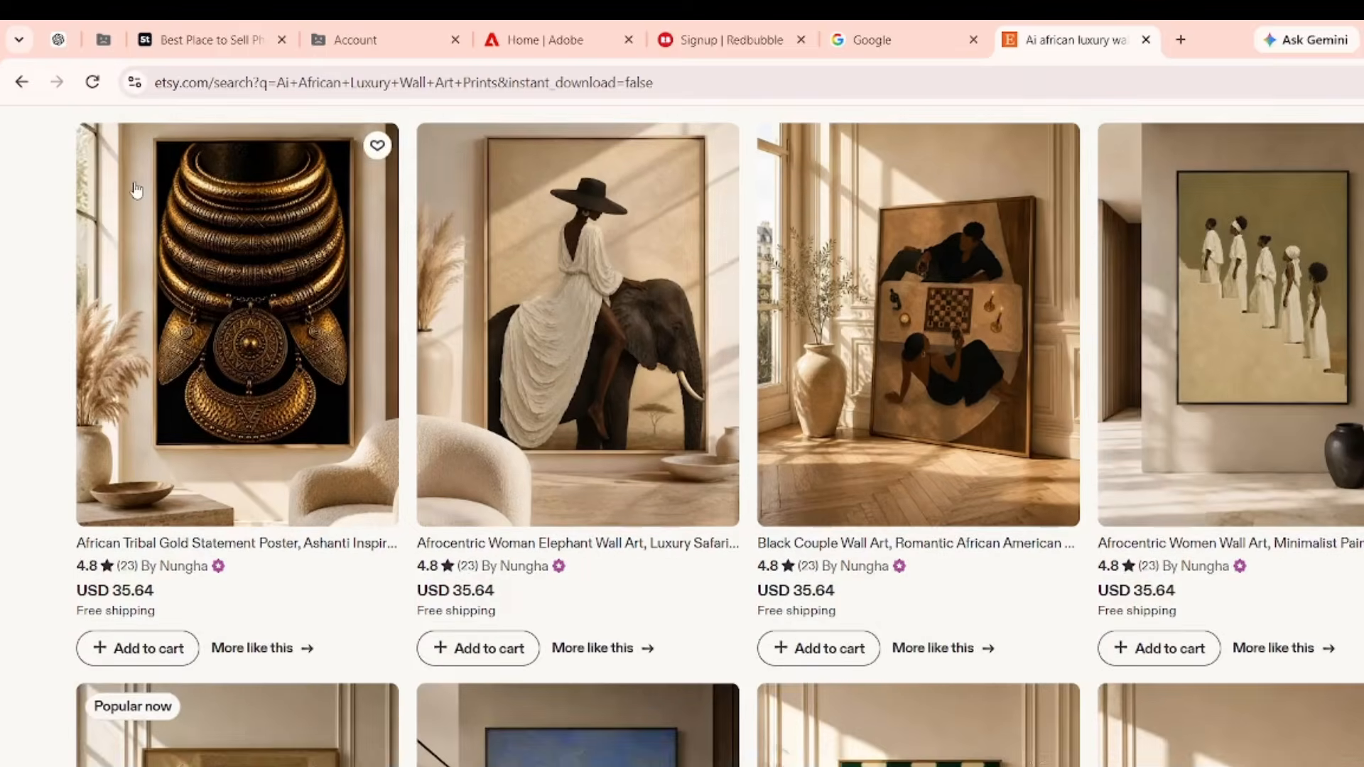
{"action": "scroll", "coordinate": [137, 188], "scroll_direction": "up", "scroll_amount": 3}
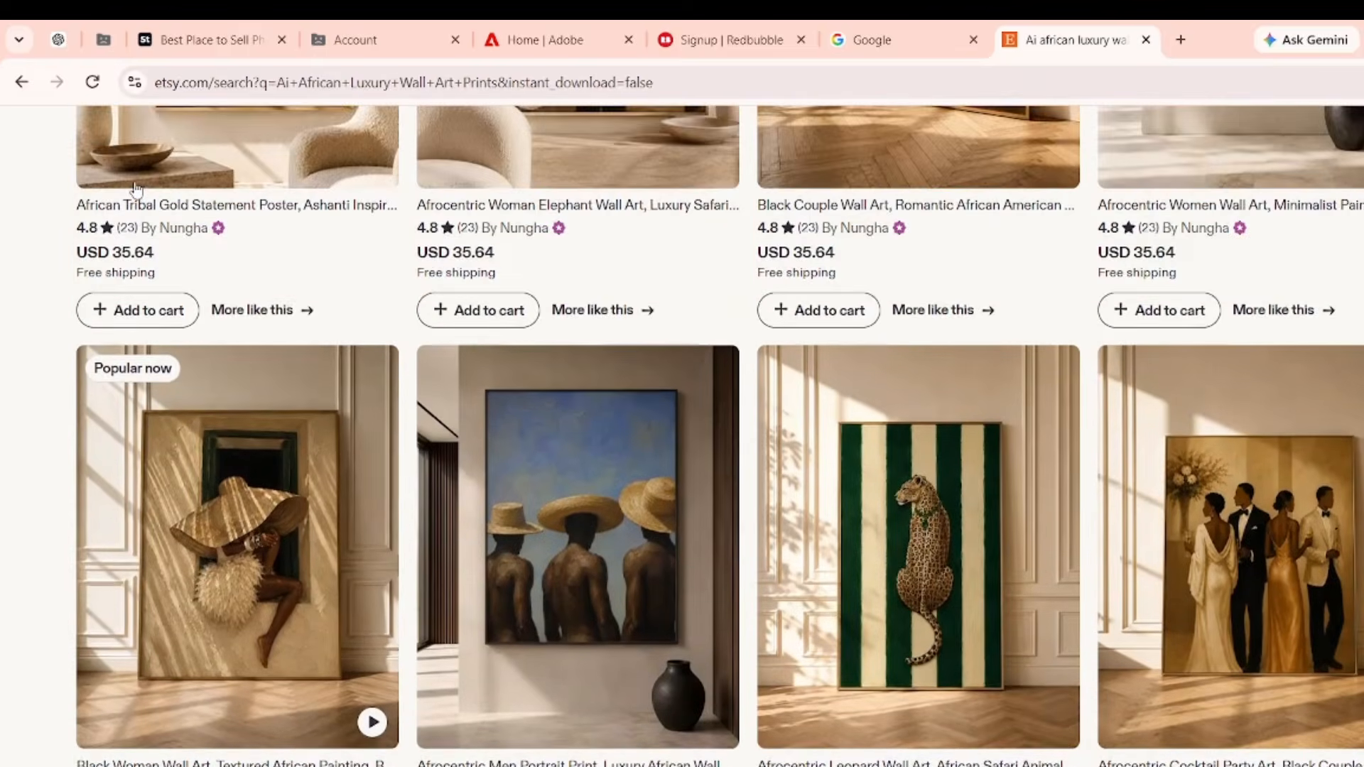
{"action": "scroll", "coordinate": [138, 189], "scroll_direction": "down", "scroll_amount": 4}
{"action": "scroll", "coordinate": [138, 188], "scroll_direction": "down", "scroll_amount": 1}
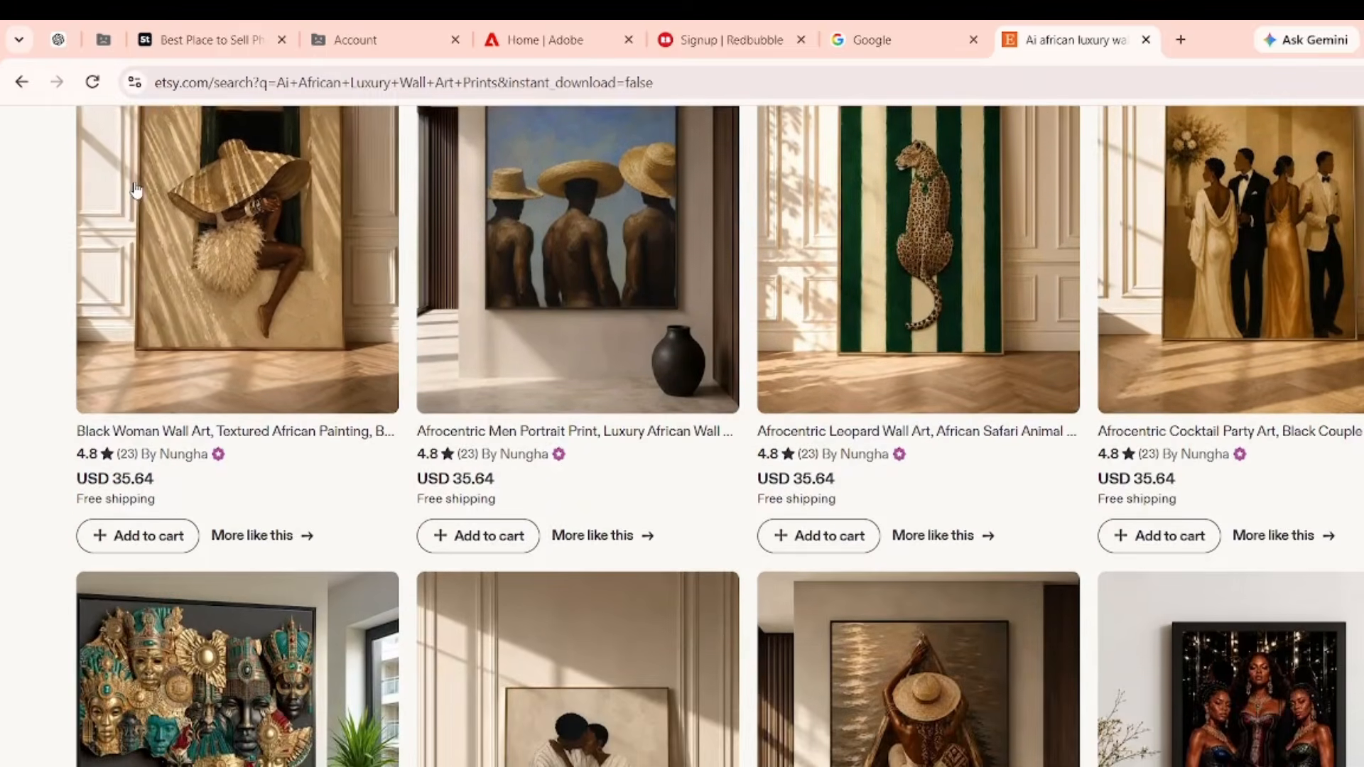
{"action": "mouse_move", "coordinate": [371, 396]}
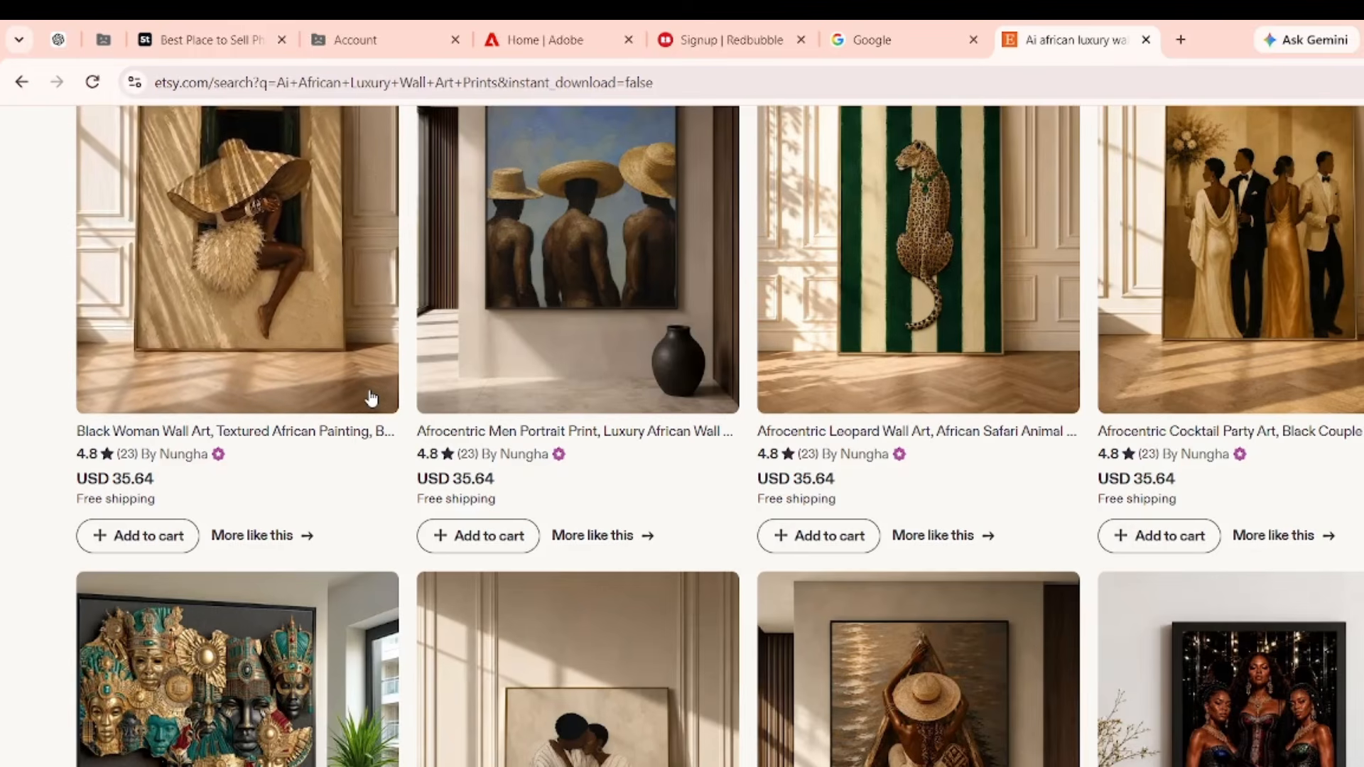
{"action": "scroll", "coordinate": [370, 396], "scroll_direction": "down", "scroll_amount": 5}
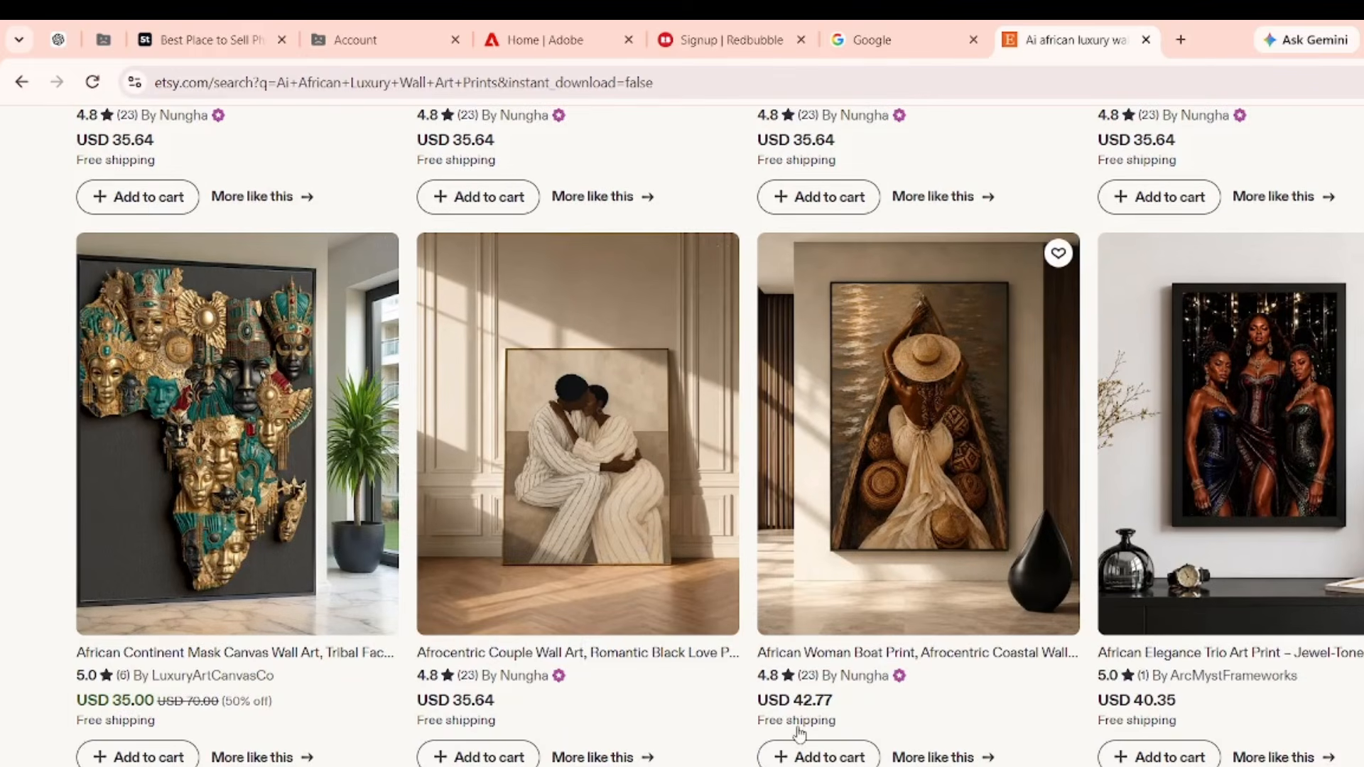
Scroll the Etsy results down to the African Woman Portrait Large Wall Art listing.
{"action": "scroll", "coordinate": [799, 731], "scroll_direction": "down", "scroll_amount": 6}
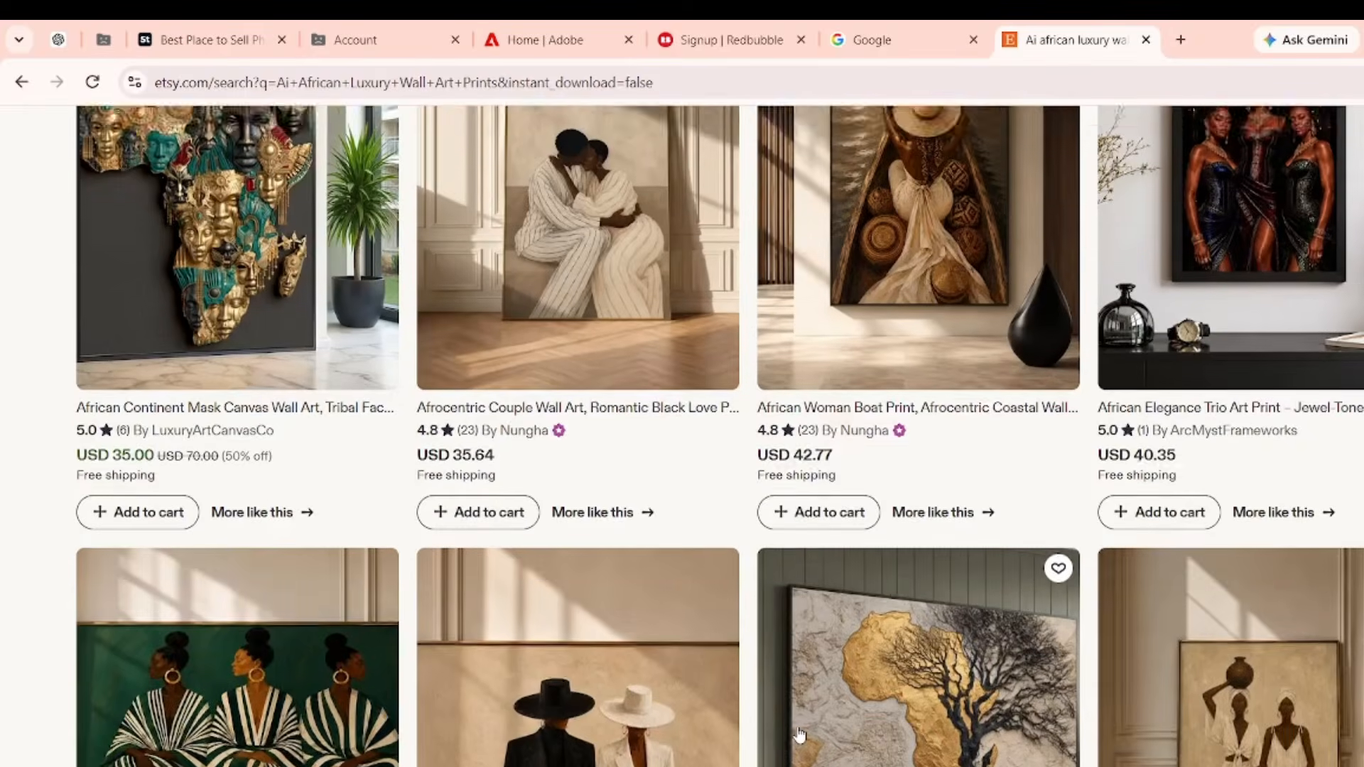
{"action": "scroll", "coordinate": [799, 734], "scroll_direction": "down", "scroll_amount": 2}
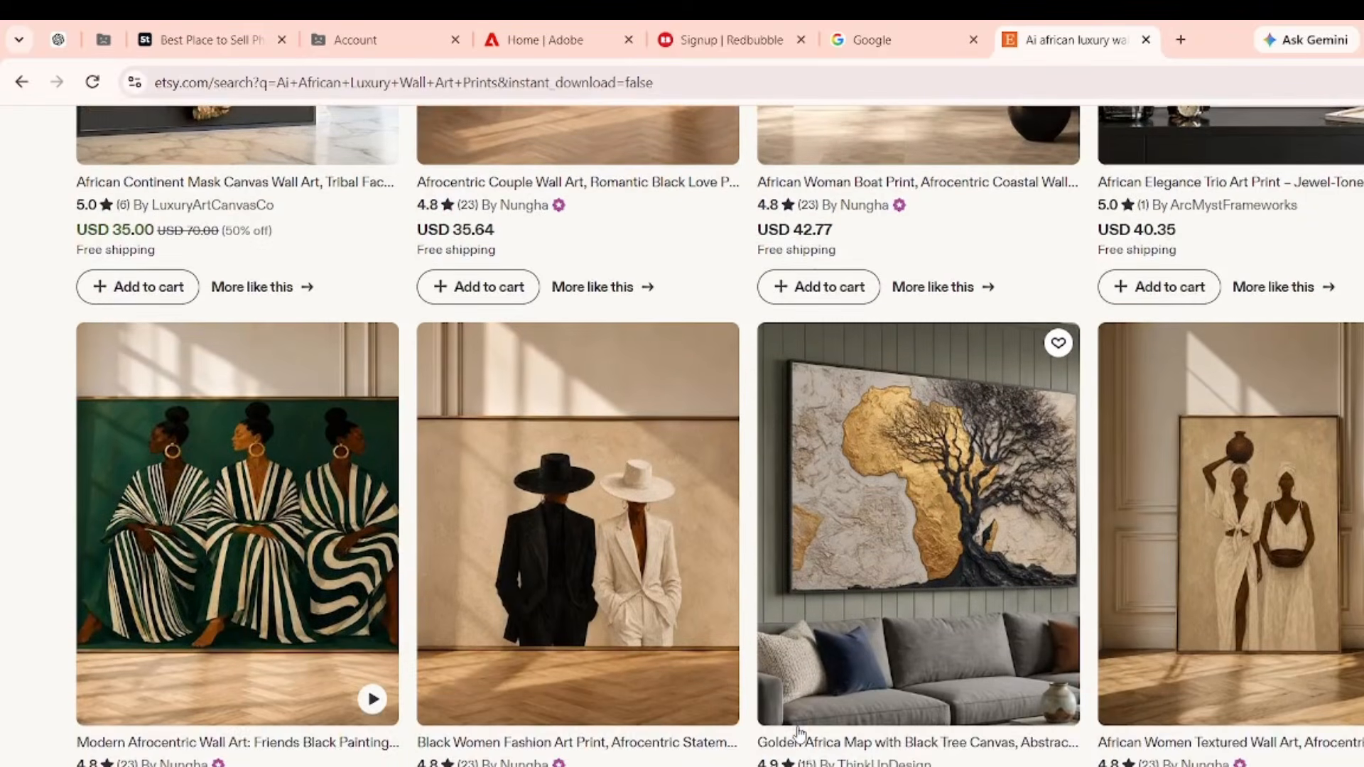
{"action": "scroll", "coordinate": [796, 735], "scroll_direction": "down", "scroll_amount": 2}
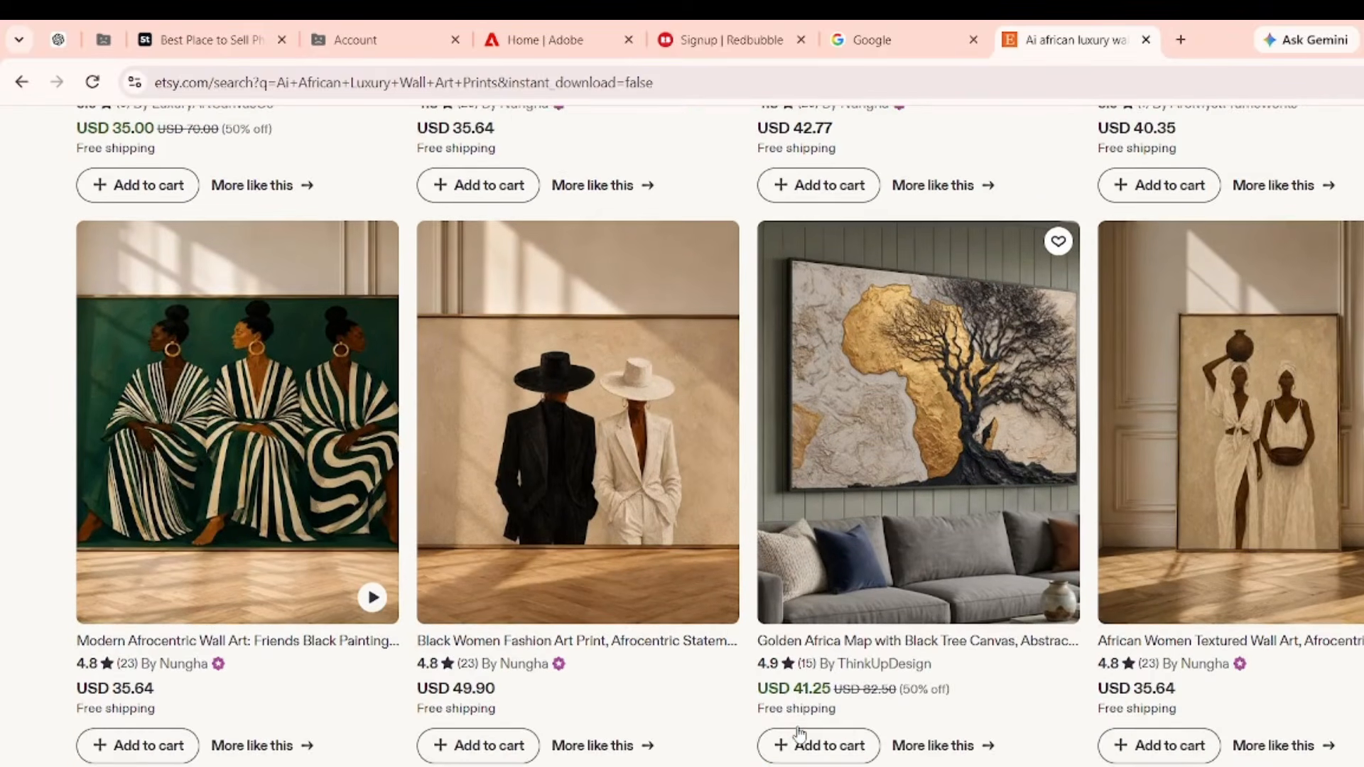
{"action": "scroll", "coordinate": [630, 475], "scroll_direction": "down", "scroll_amount": 4}
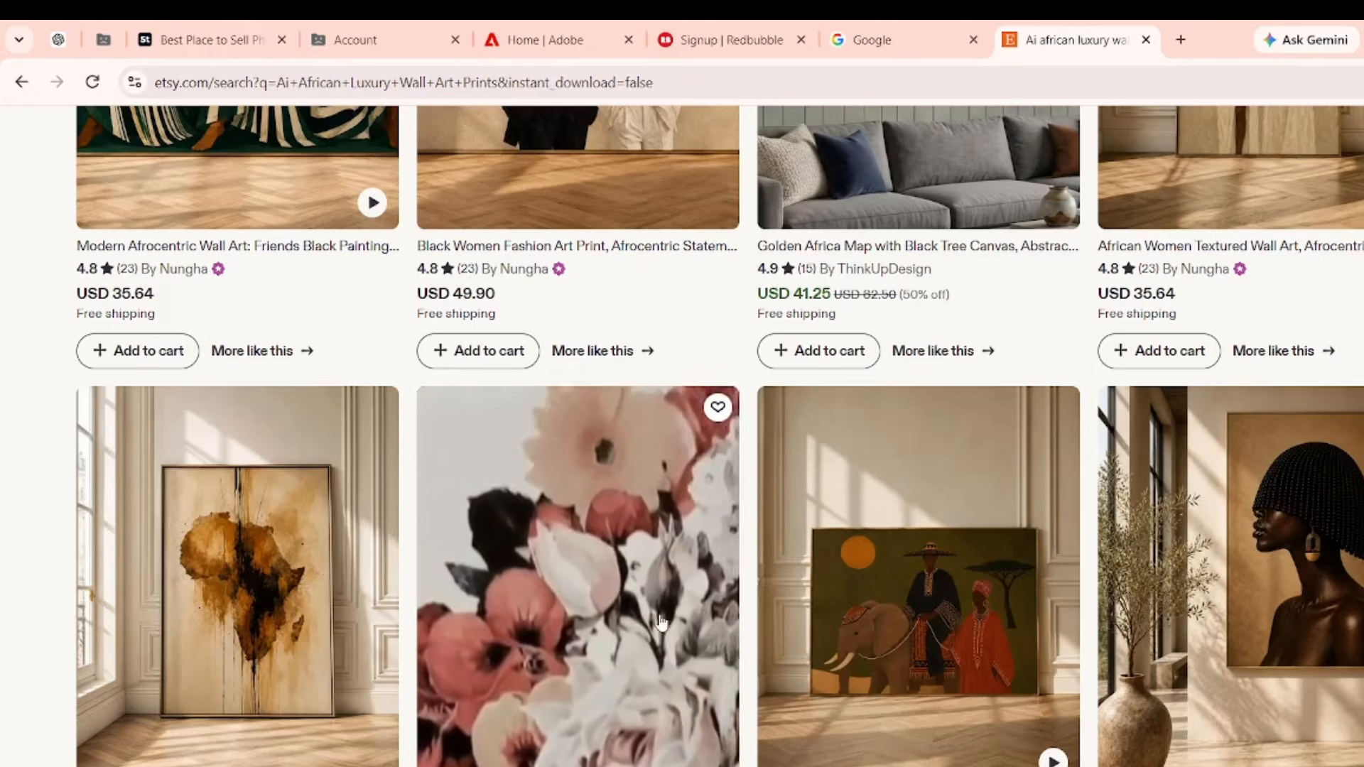
{"action": "scroll", "coordinate": [660, 623], "scroll_direction": "down", "scroll_amount": 15}
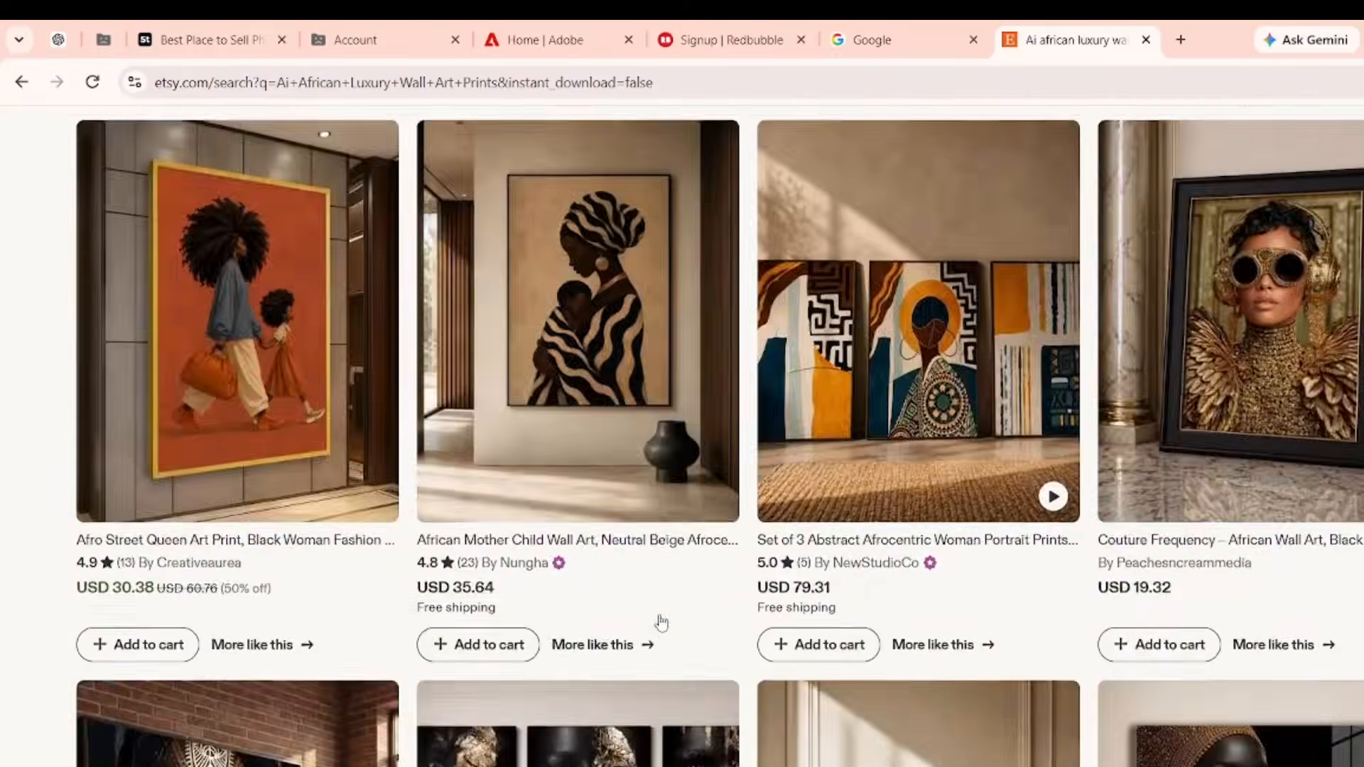
{"action": "scroll", "coordinate": [660, 622], "scroll_direction": "down", "scroll_amount": 10}
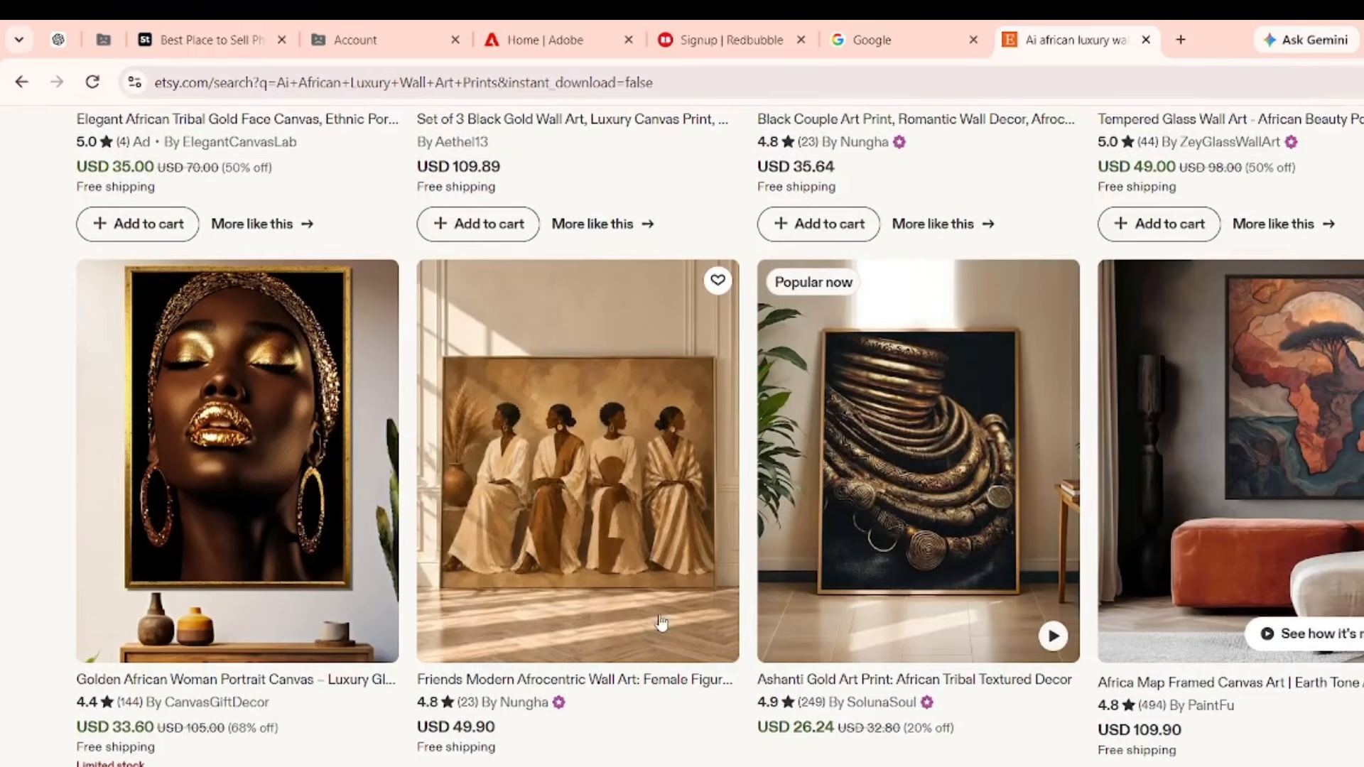
{"action": "scroll", "coordinate": [661, 623], "scroll_direction": "down", "scroll_amount": 5}
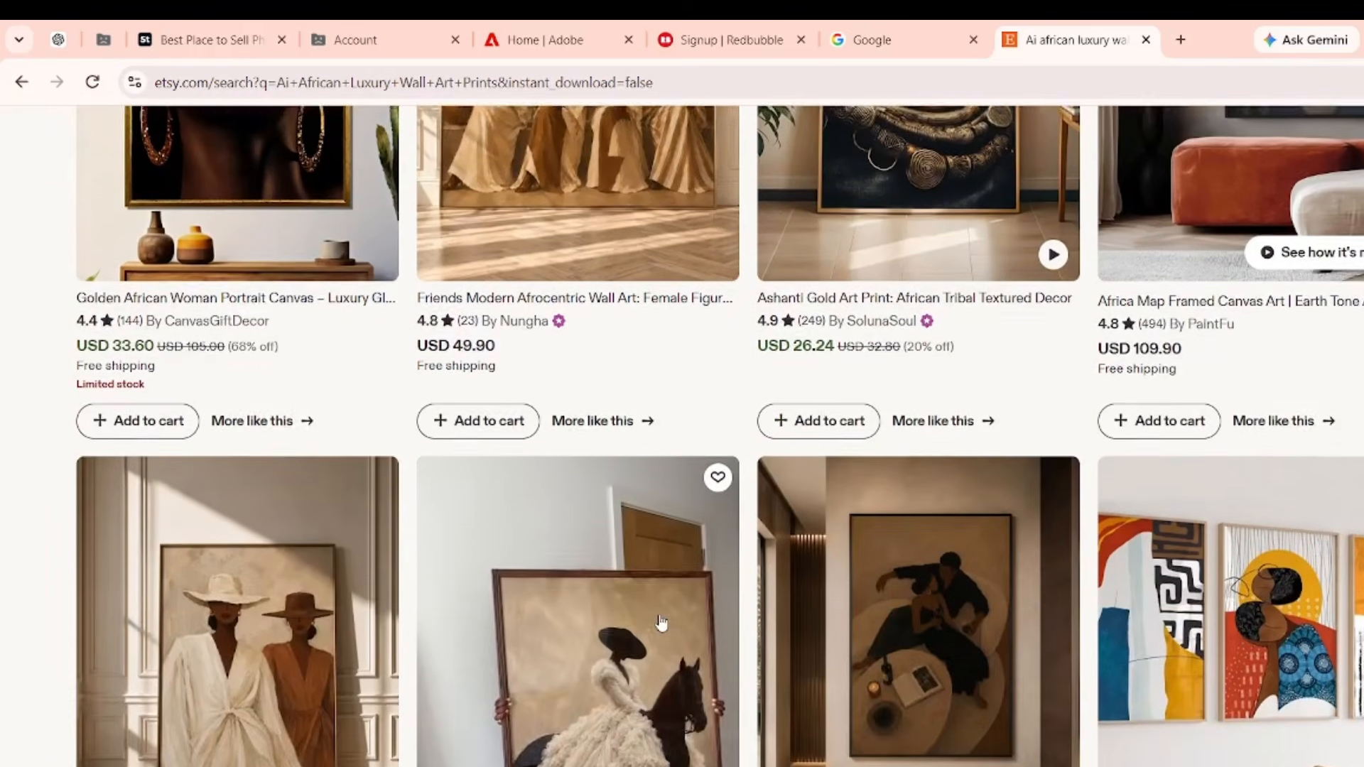
{"action": "scroll", "coordinate": [659, 623], "scroll_direction": "down", "scroll_amount": 7}
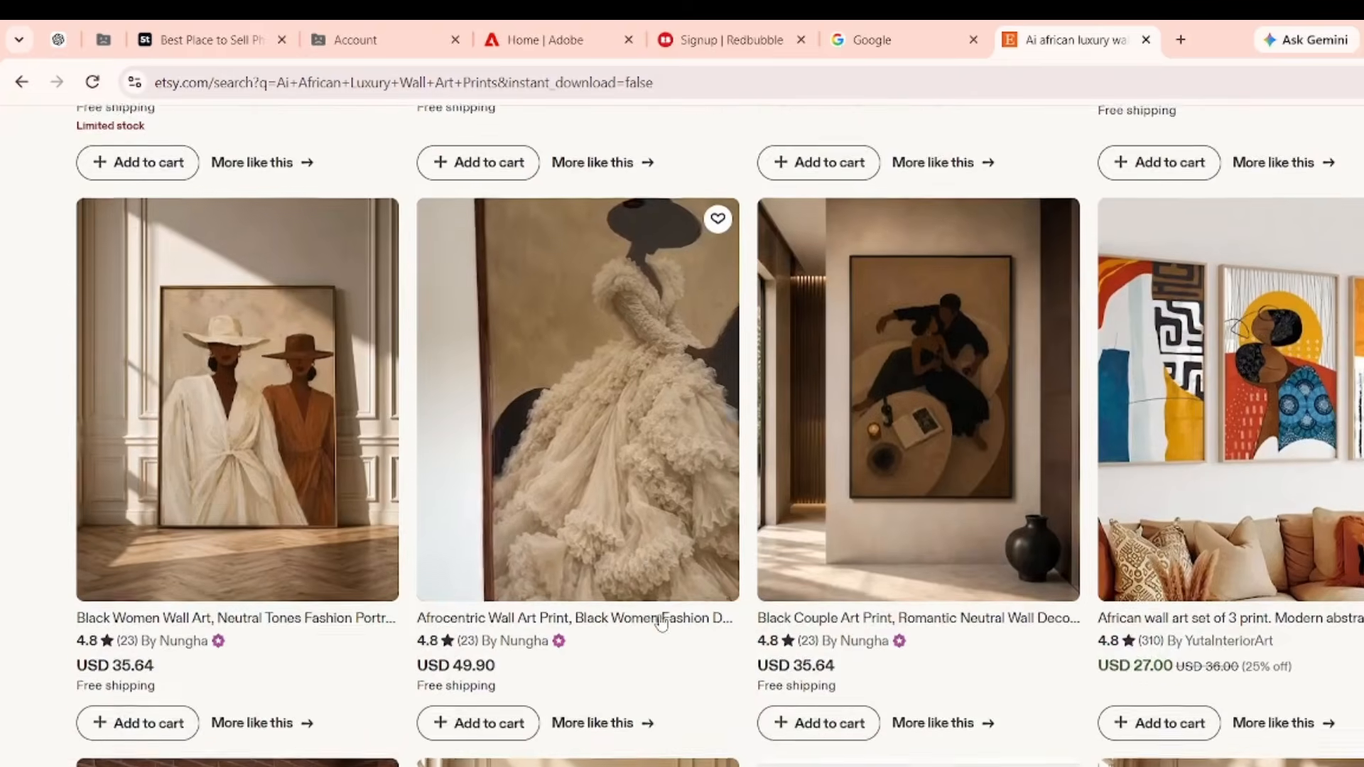
{"action": "scroll", "coordinate": [661, 623], "scroll_direction": "down", "scroll_amount": 1}
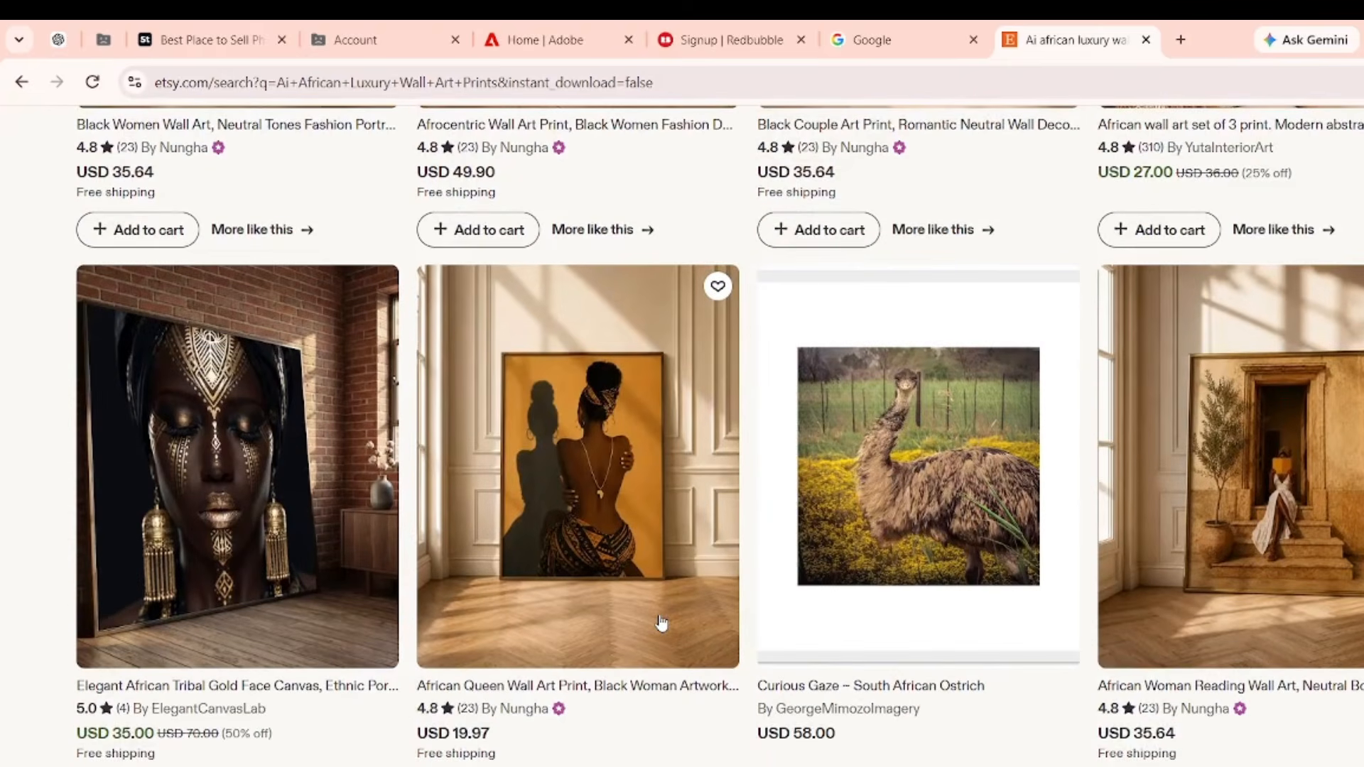
{"action": "scroll", "coordinate": [661, 623], "scroll_direction": "down", "scroll_amount": 7}
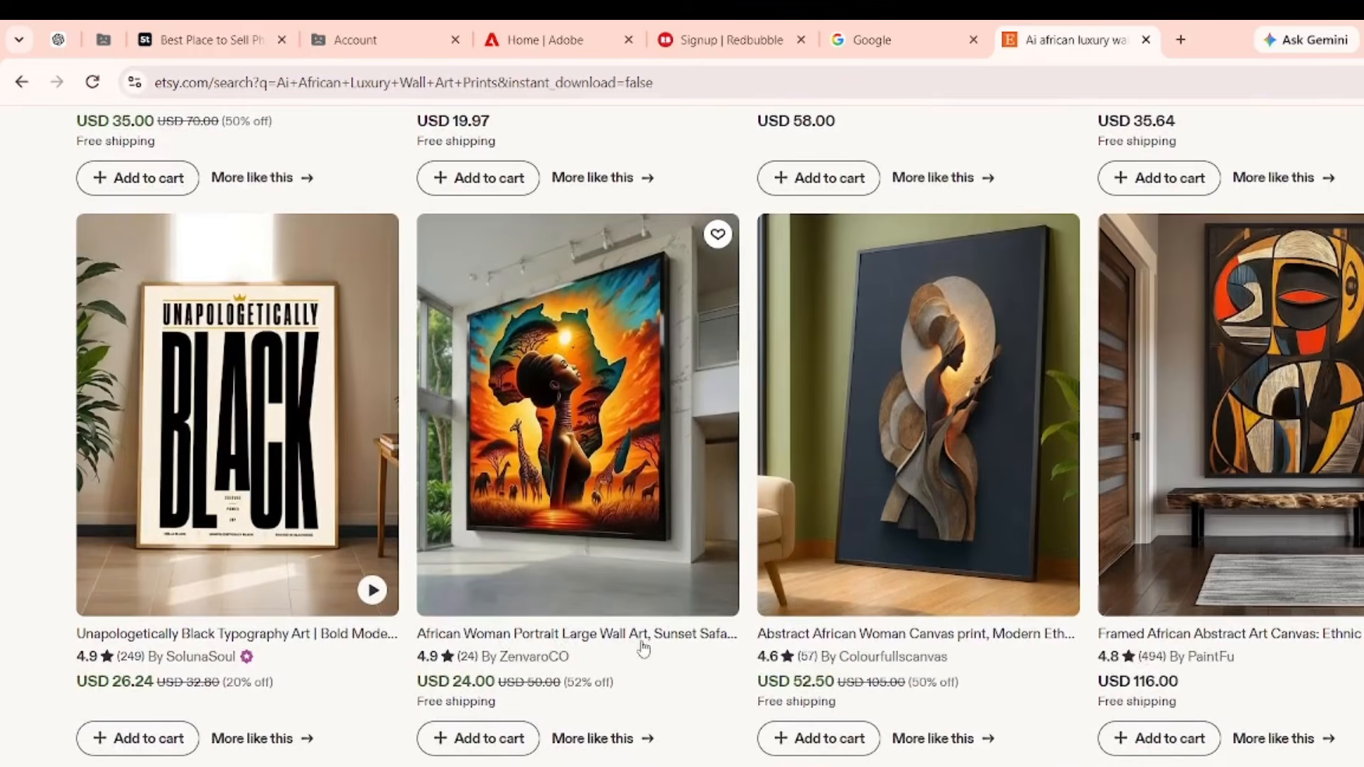
{"action": "scroll", "coordinate": [684, 670], "scroll_direction": "up", "scroll_amount": 3}
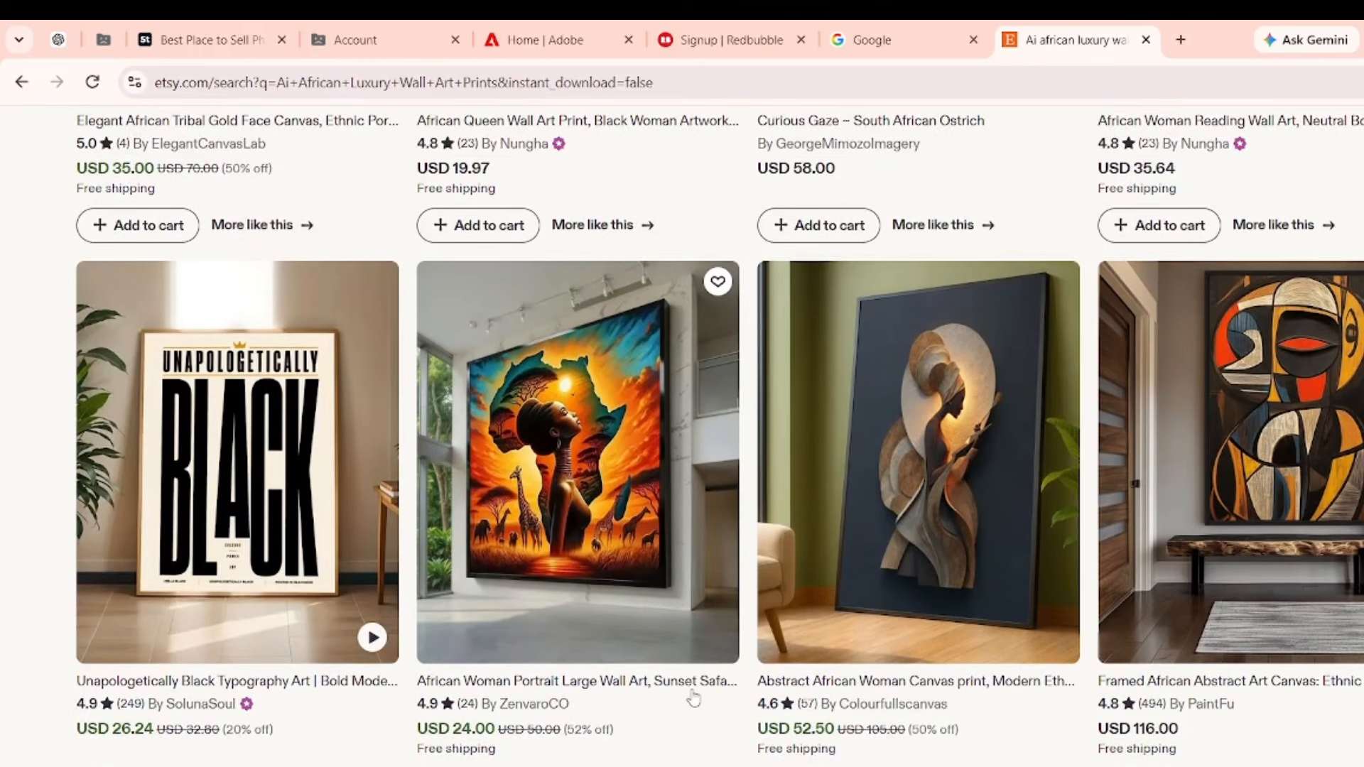
{"action": "scroll", "coordinate": [689, 682], "scroll_direction": "down", "scroll_amount": 3}
{"action": "scroll", "coordinate": [694, 698], "scroll_direction": "up", "scroll_amount": 1}
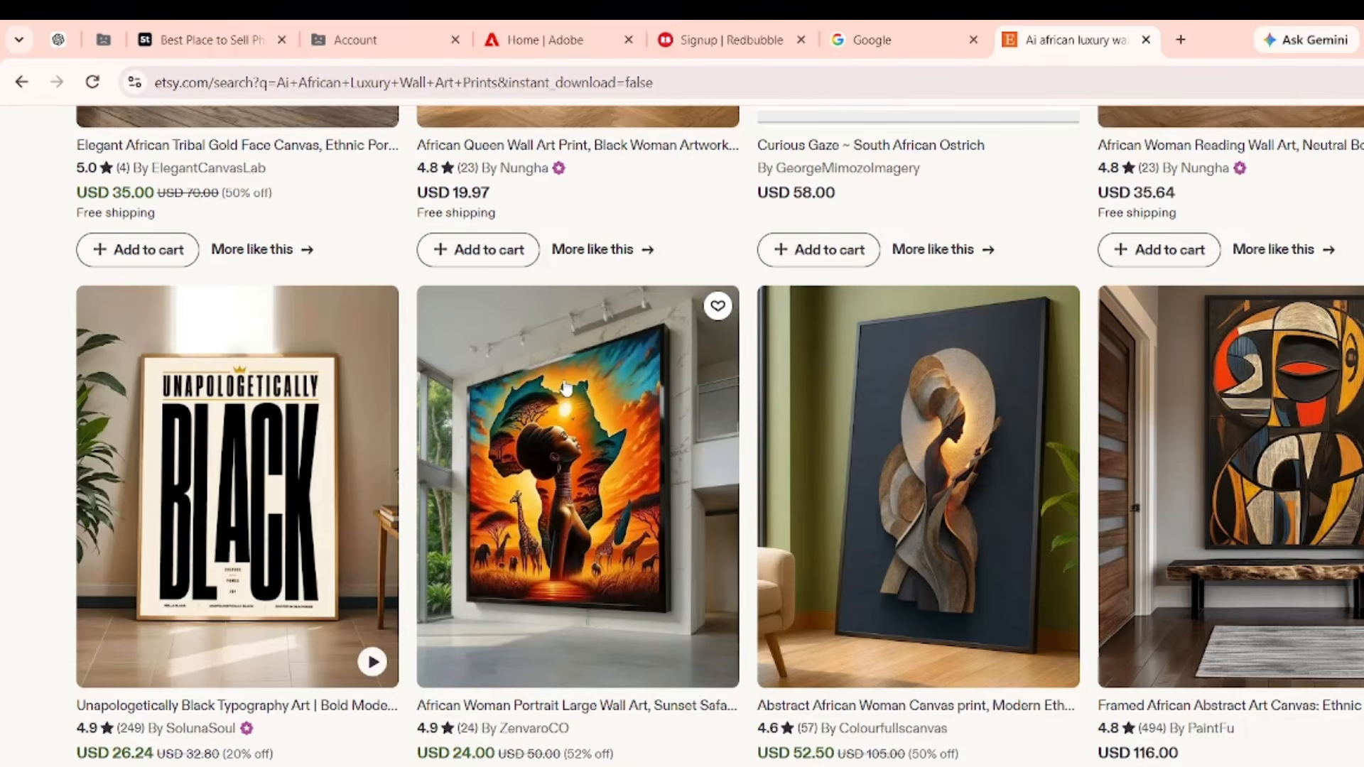
Snip the sunset African woman portrait listing image and return to ChatGPT.
{"action": "key", "text": "super+shift+s"}
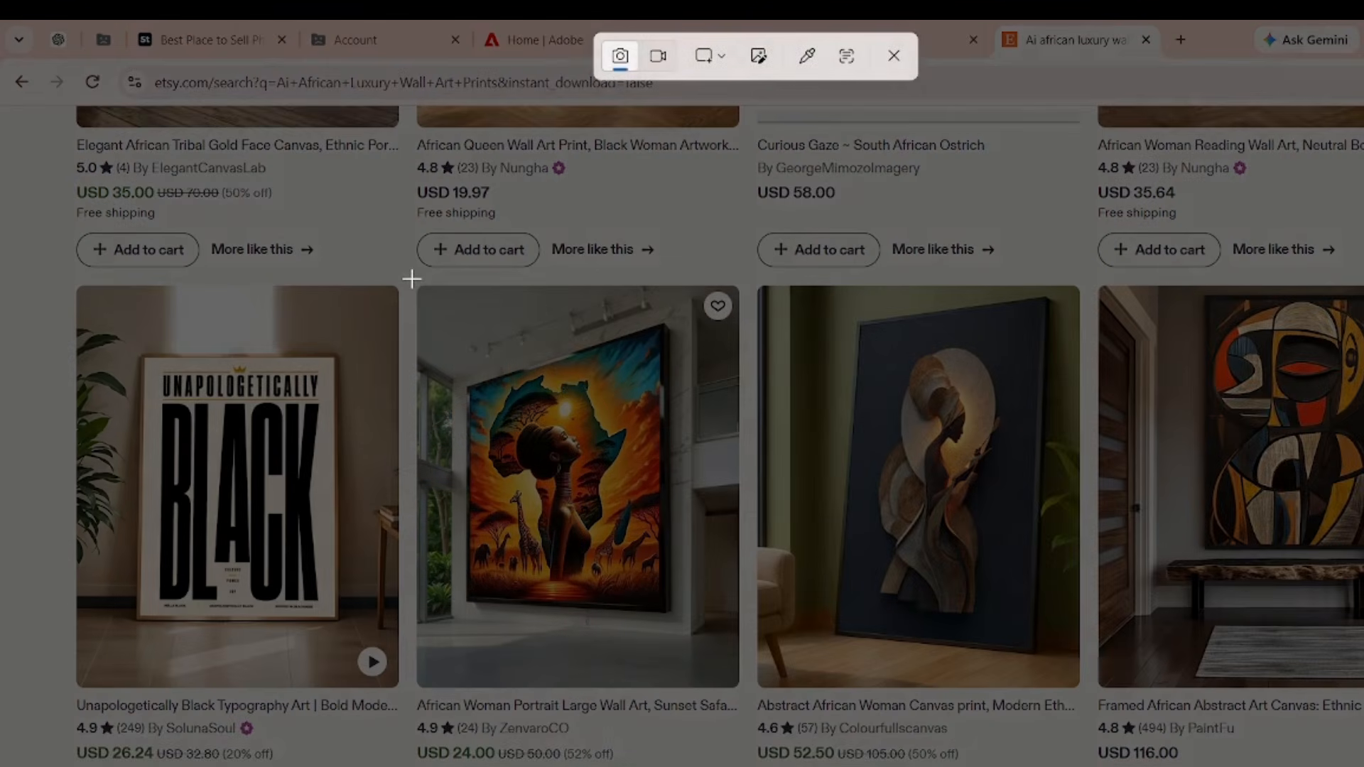
{"action": "left_click_drag", "start_coordinate": [412, 278], "coordinate": [749, 766]}
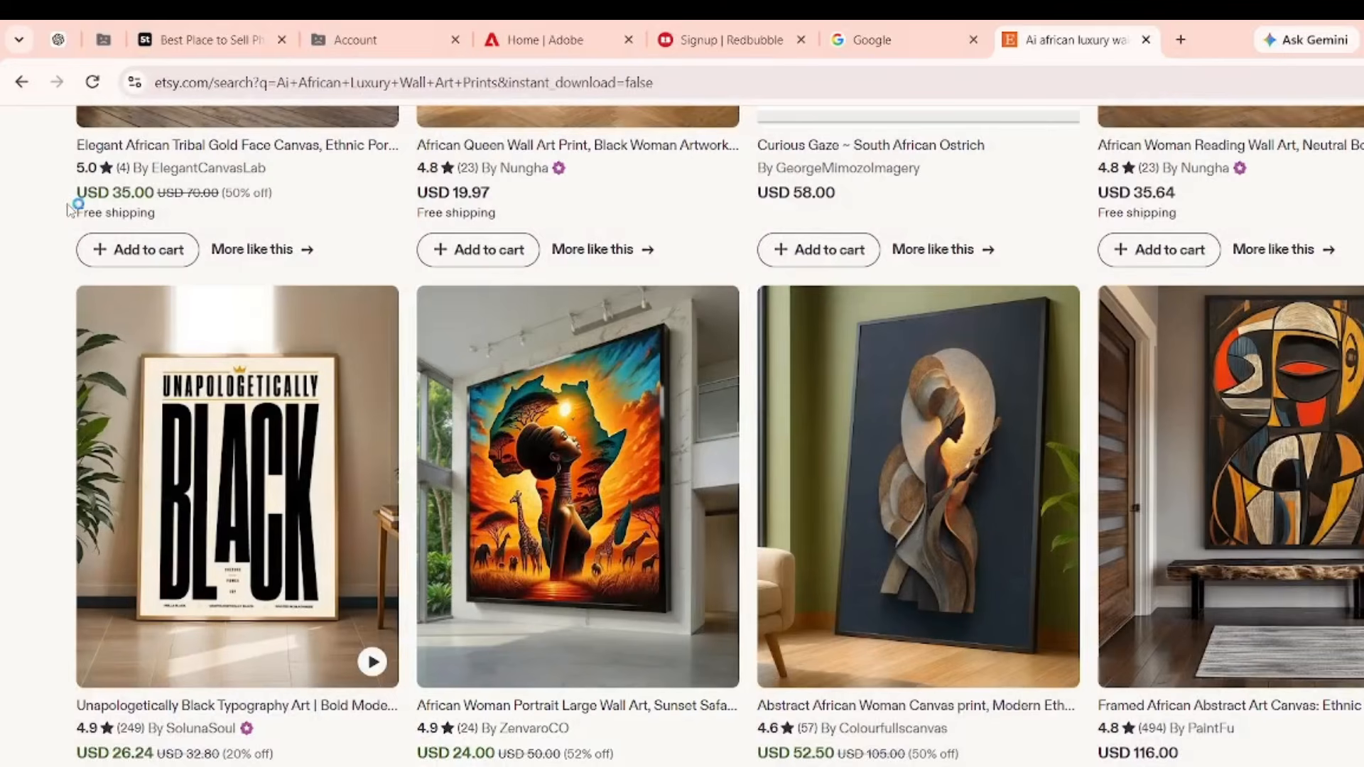
{"action": "left_click", "coordinate": [74, 44]}
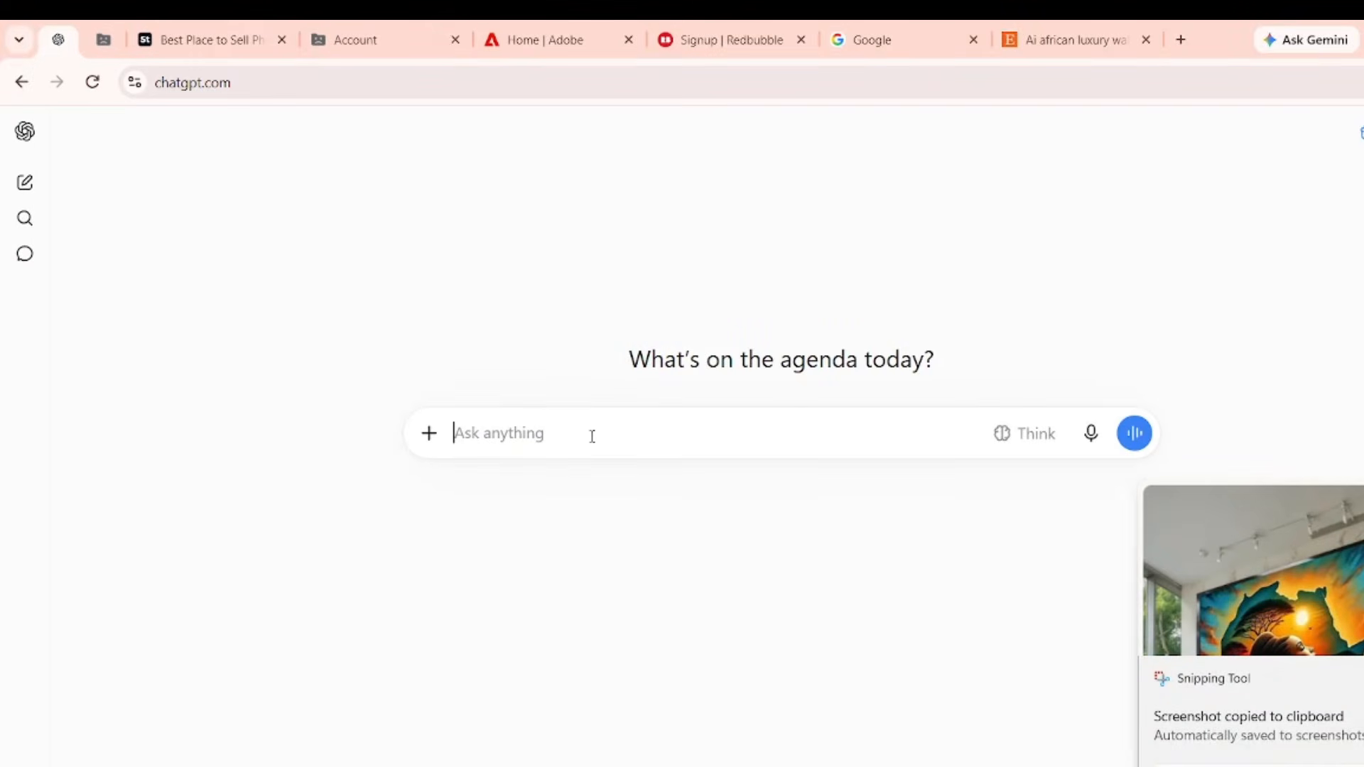
Send the pasted portrait screenshot asking, as a digital product specialist, for similar art and better-selling titles.
{"action": "key", "text": "ctrl+v"}
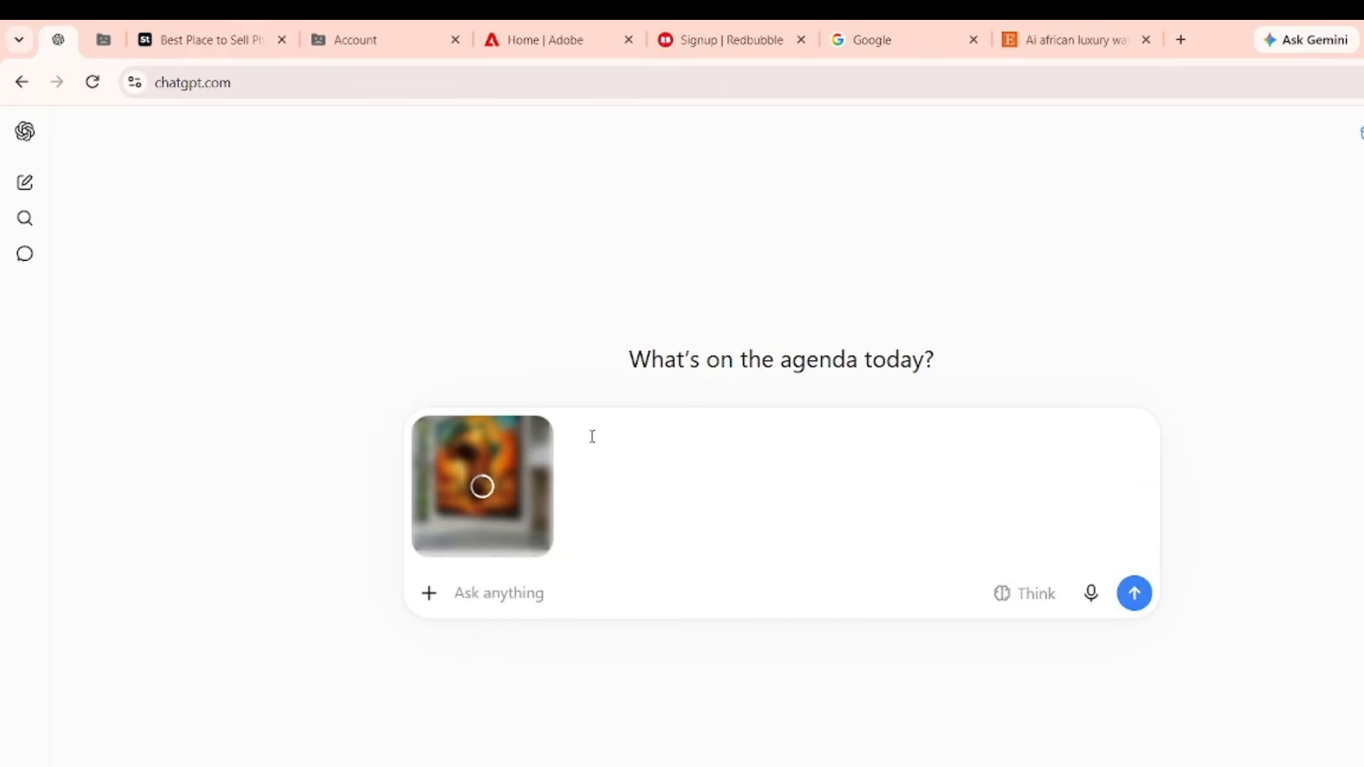
{"action": "type", "text": "im a "}
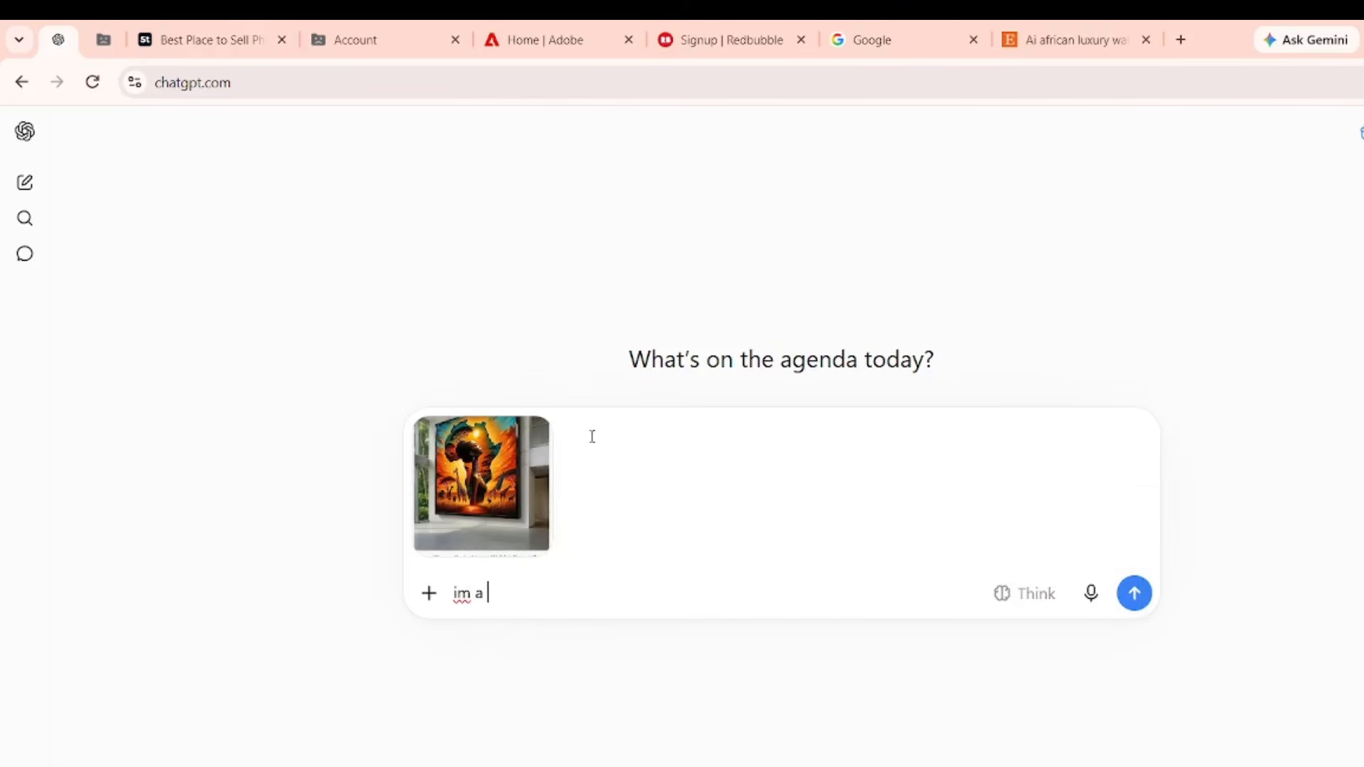
{"action": "type", "text": "digital rp"}
{"action": "key", "text": "BackSpace"}
{"action": "key", "text": "BackSpace"}
{"action": "key", "text": "BackSpace"}
{"action": "key", "text": "BackSpace"}
{"action": "key", "text": "BackSpace"}
{"action": "key", "text": "BackSpace"}
{"action": "key", "text": "BackSpace"}
{"action": "key", "text": "BackSpace"}
{"action": "key", "text": "BackSpace"}
{"action": "key", "text": "BackSpace"}
{"action": "key", "text": "BackSpace"}
{"action": "key", "text": "BackSpace"}
{"action": "key", "text": "BackSpace"}
{"action": "key", "text": "BackSpace"}
{"action": "key", "text": "BackSpace"}
{"action": "type", "text": "act as a digital product s"}
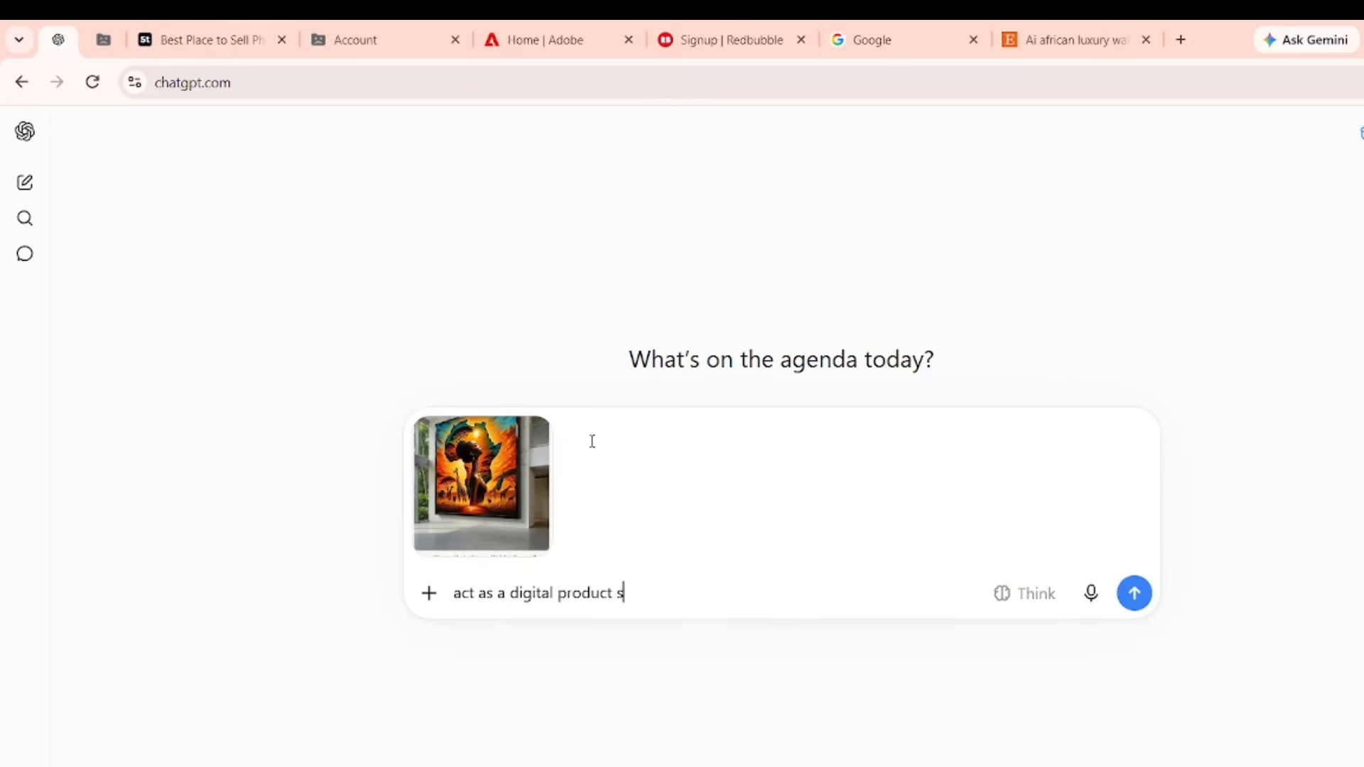
{"action": "type", "text": "pecialist and generate thi"}
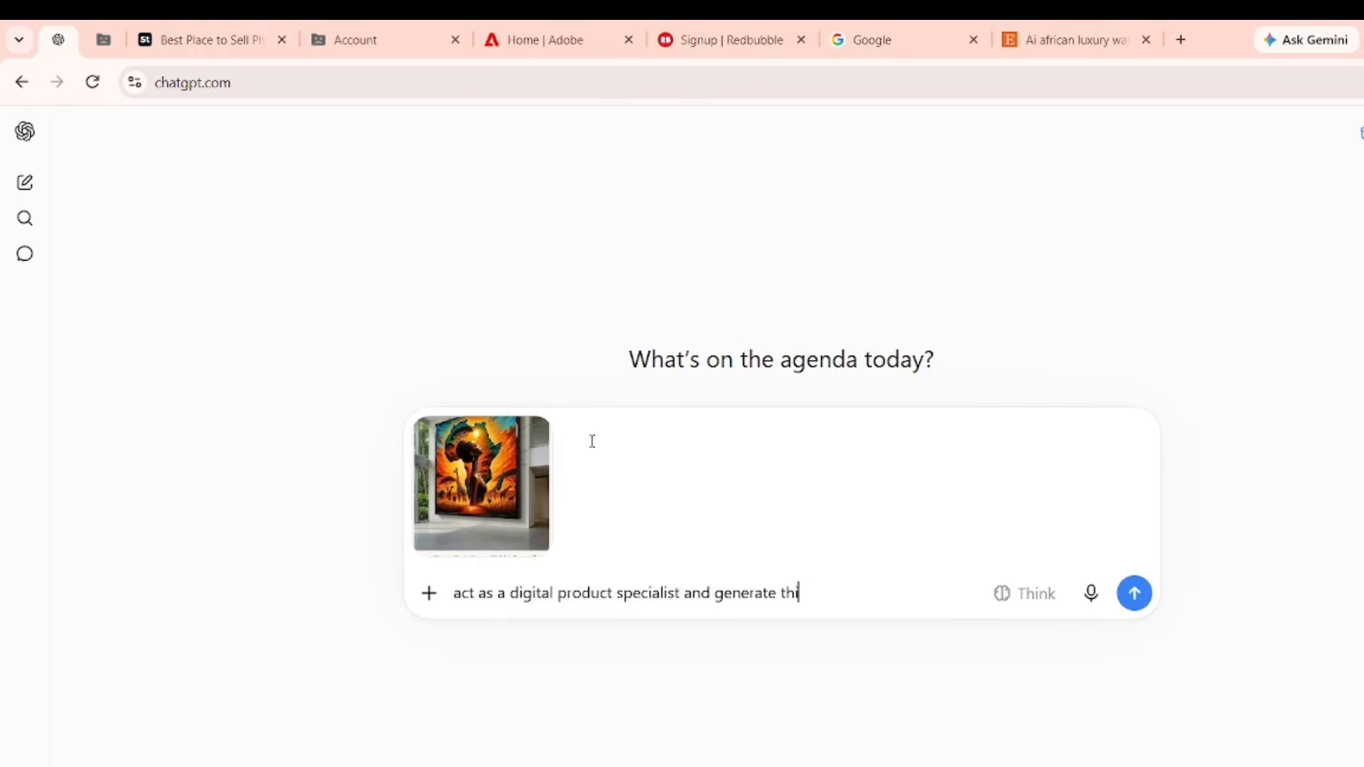
{"action": "type", "text": "s same idea and also "}
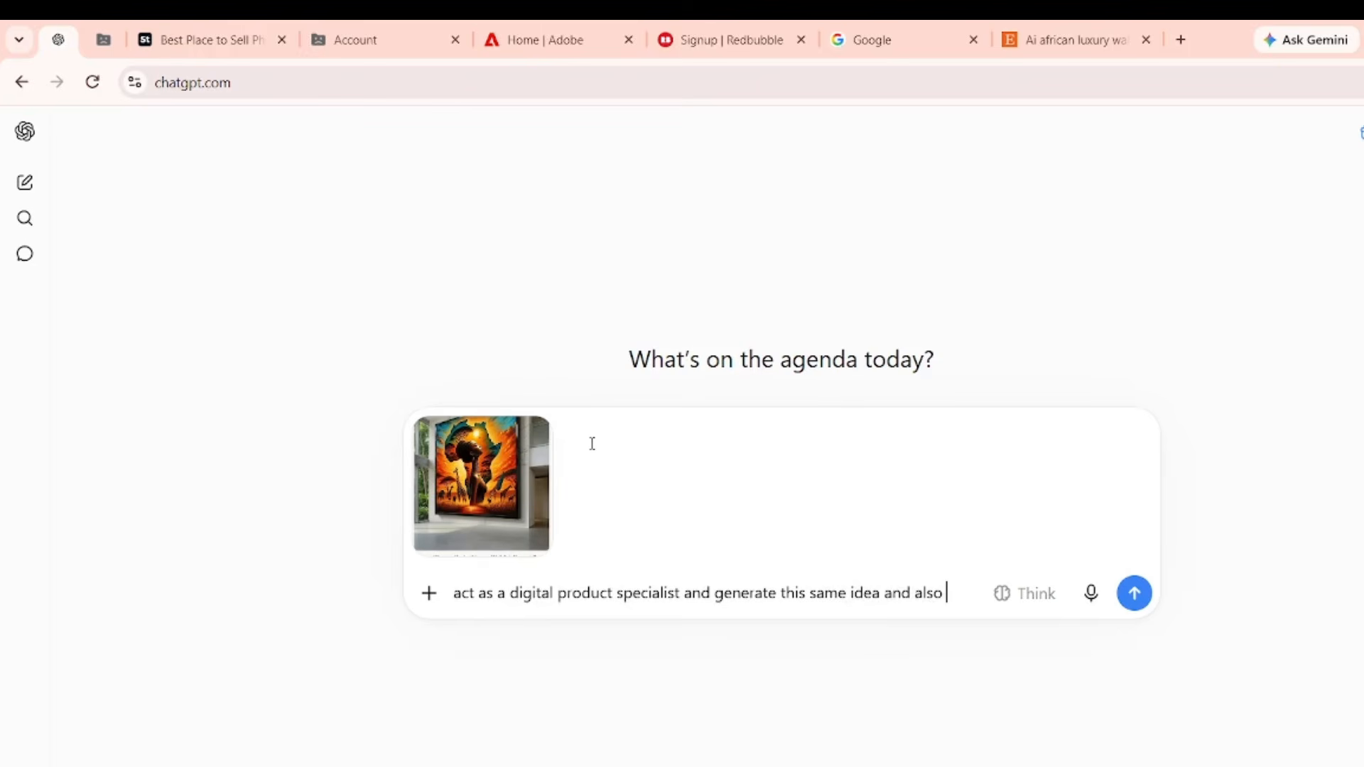
{"action": "type", "text": "titeles"}
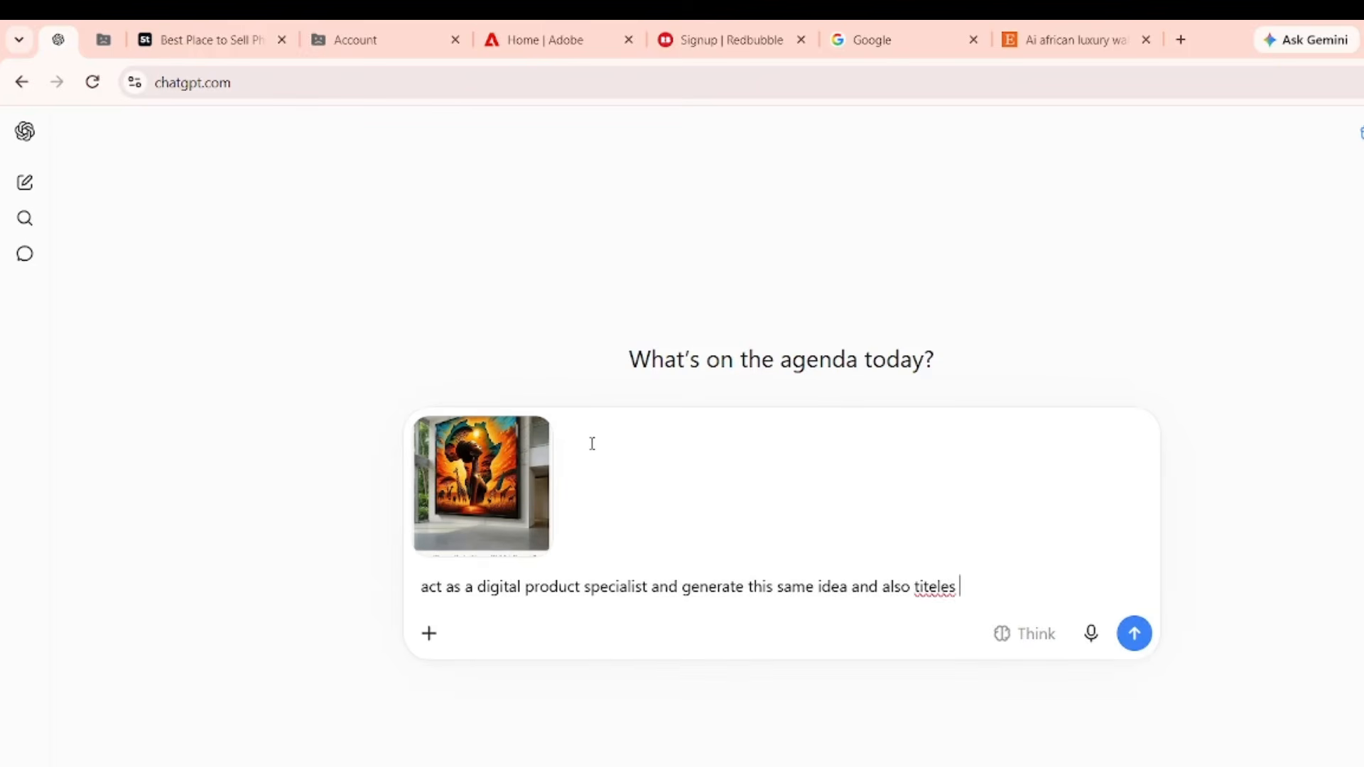
{"action": "key", "text": "BackSpace"}
{"action": "key", "text": "BackSpace"}
{"action": "key", "text": "BackSpace"}
{"action": "key", "text": "BackSpace"}
{"action": "key", "text": "BackSpace"}
{"action": "type", "text": "les we can use for"}
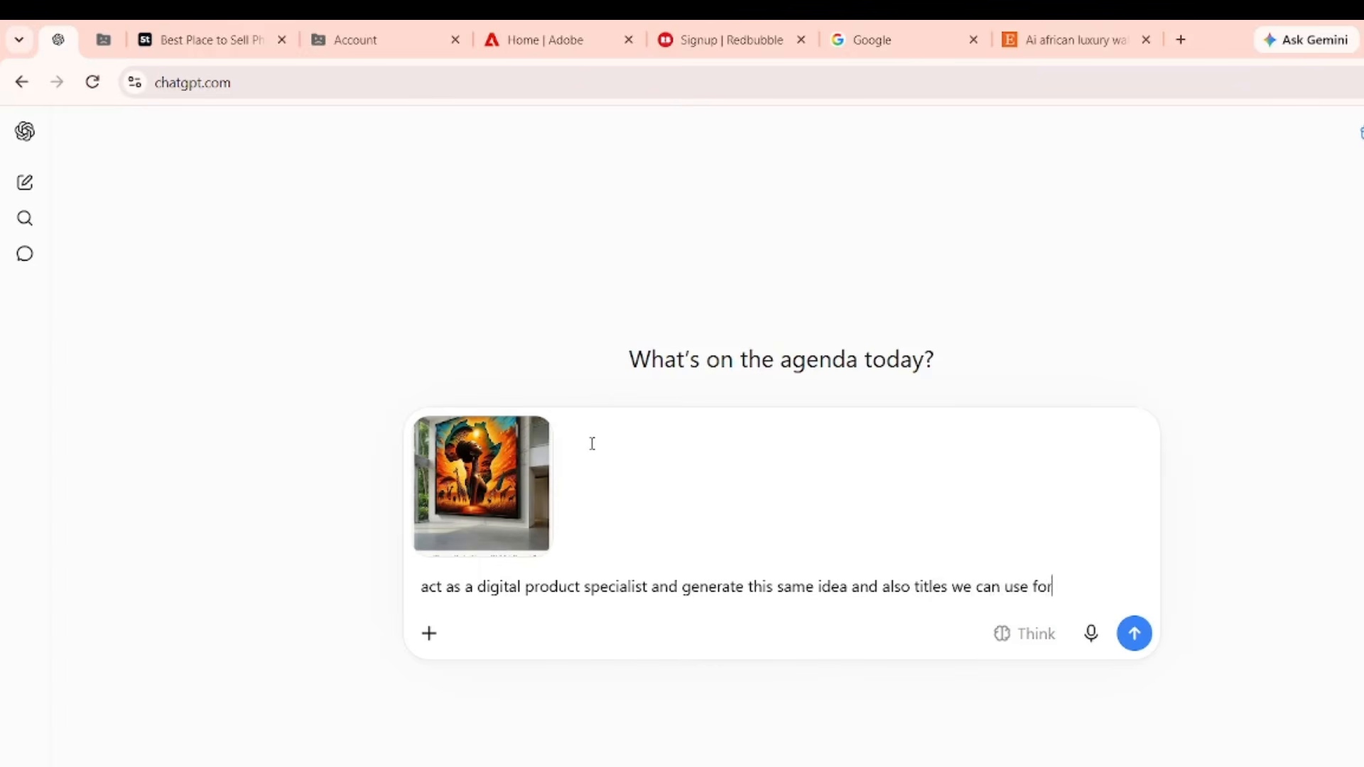
{"action": "type", "text": " this and get mo"}
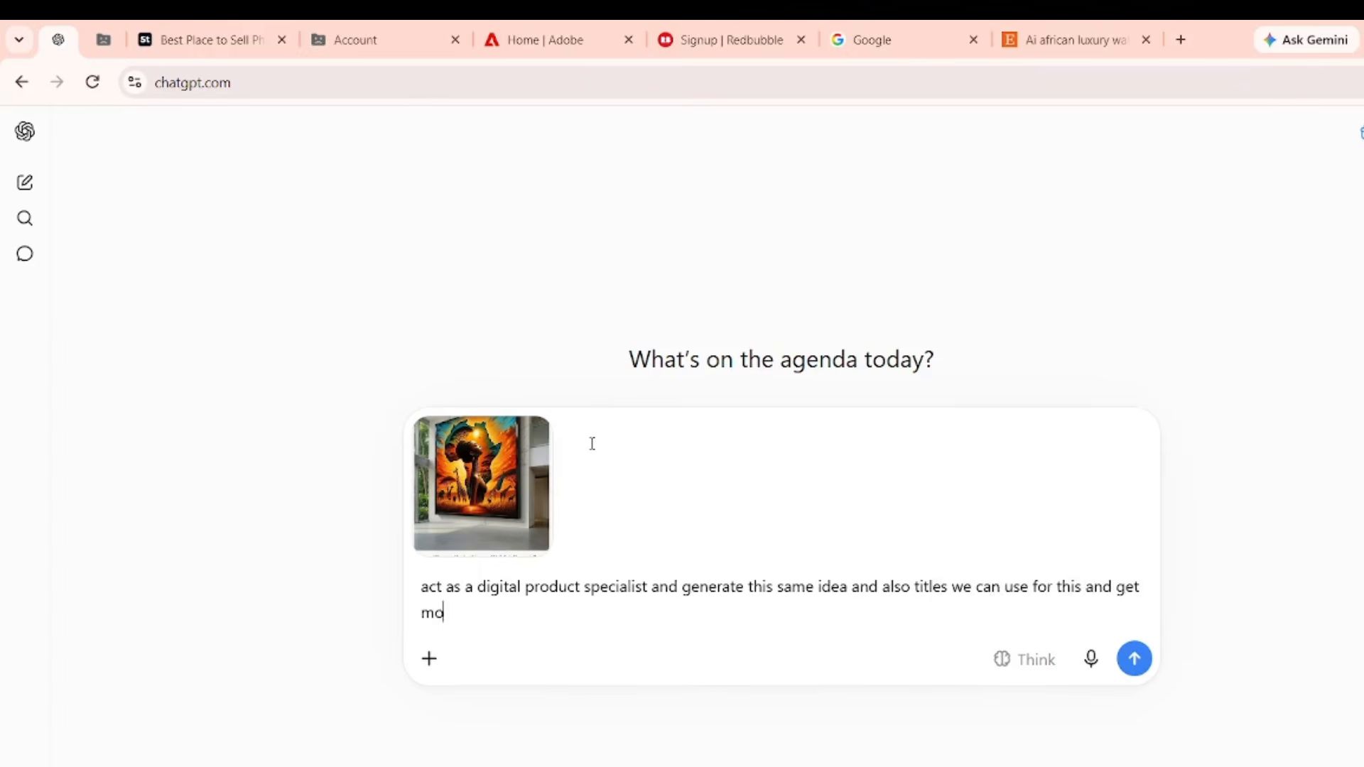
{"action": "type", "text": "re tractions and sales ev"}
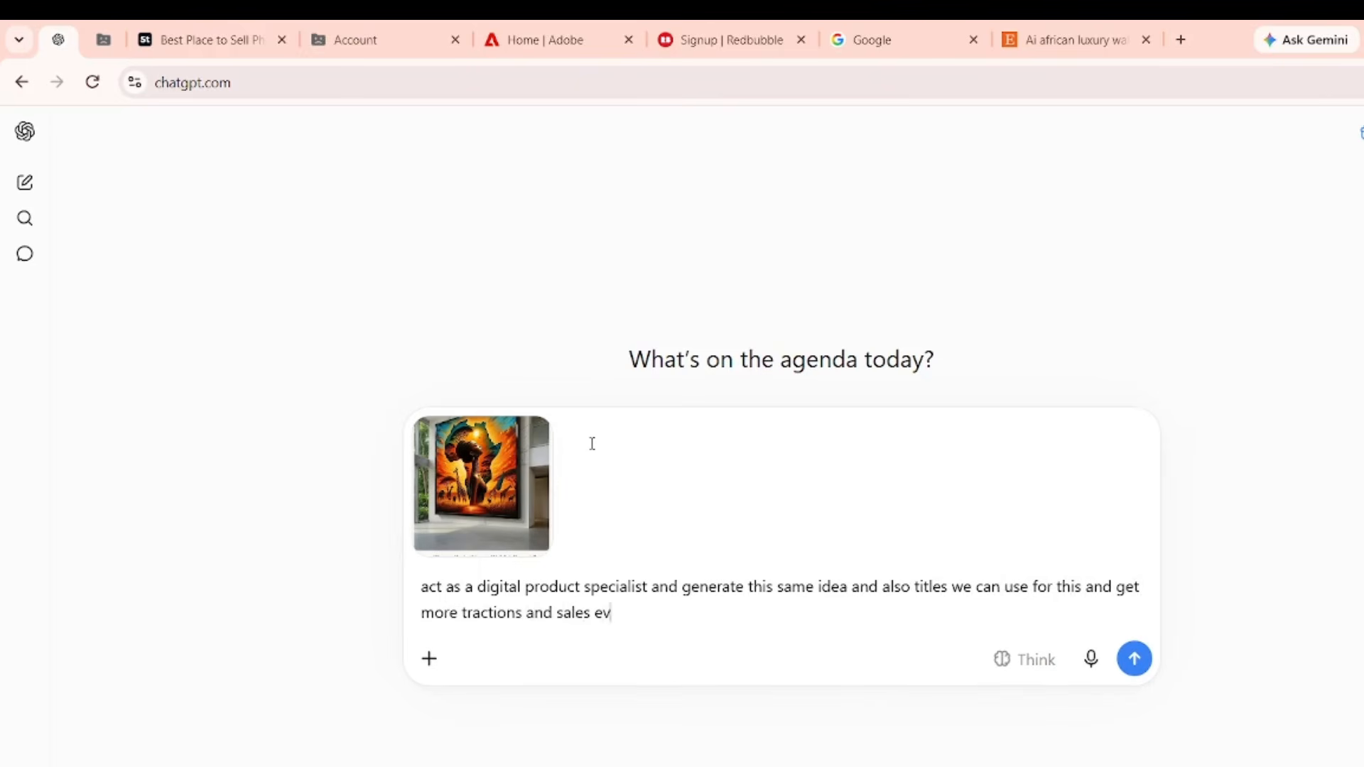
{"action": "type", "text": "en better than this..."}
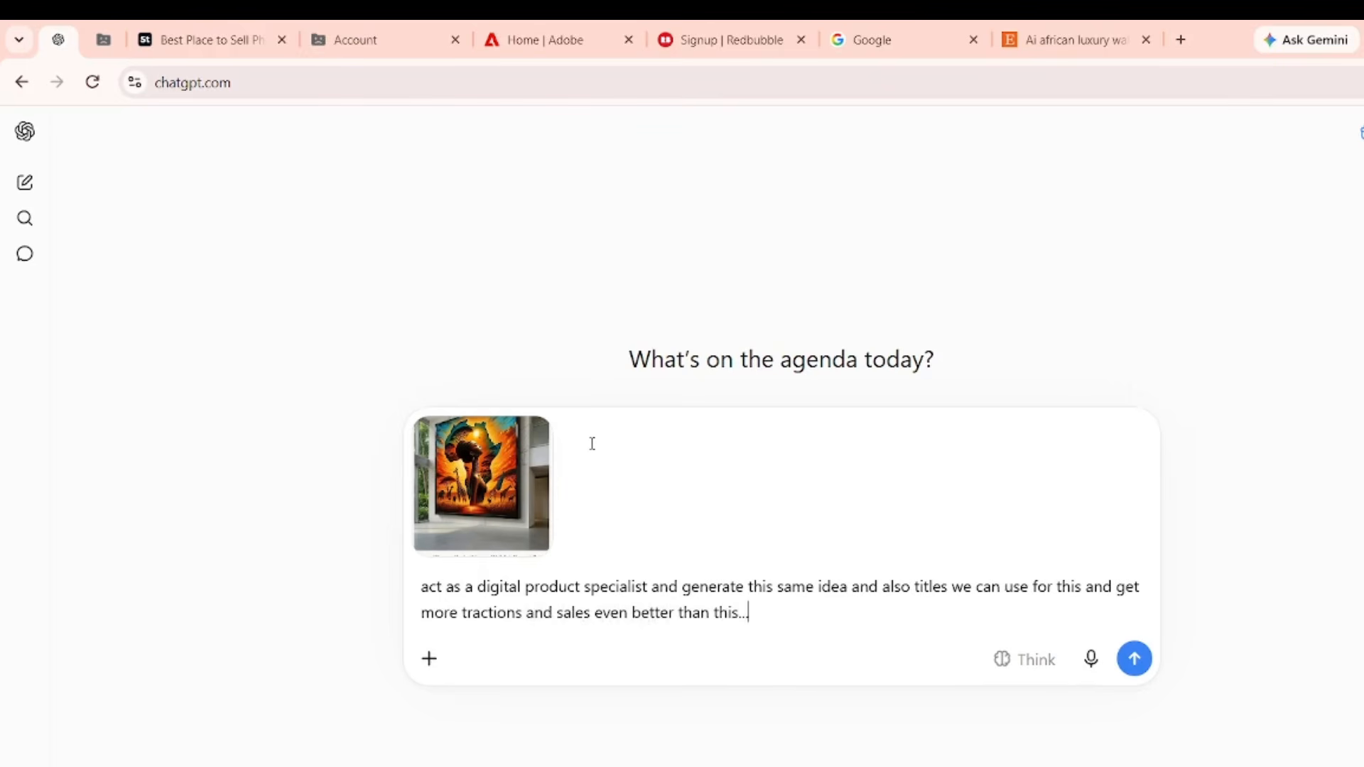
{"action": "type", "text": "now generate this maybe similar"}
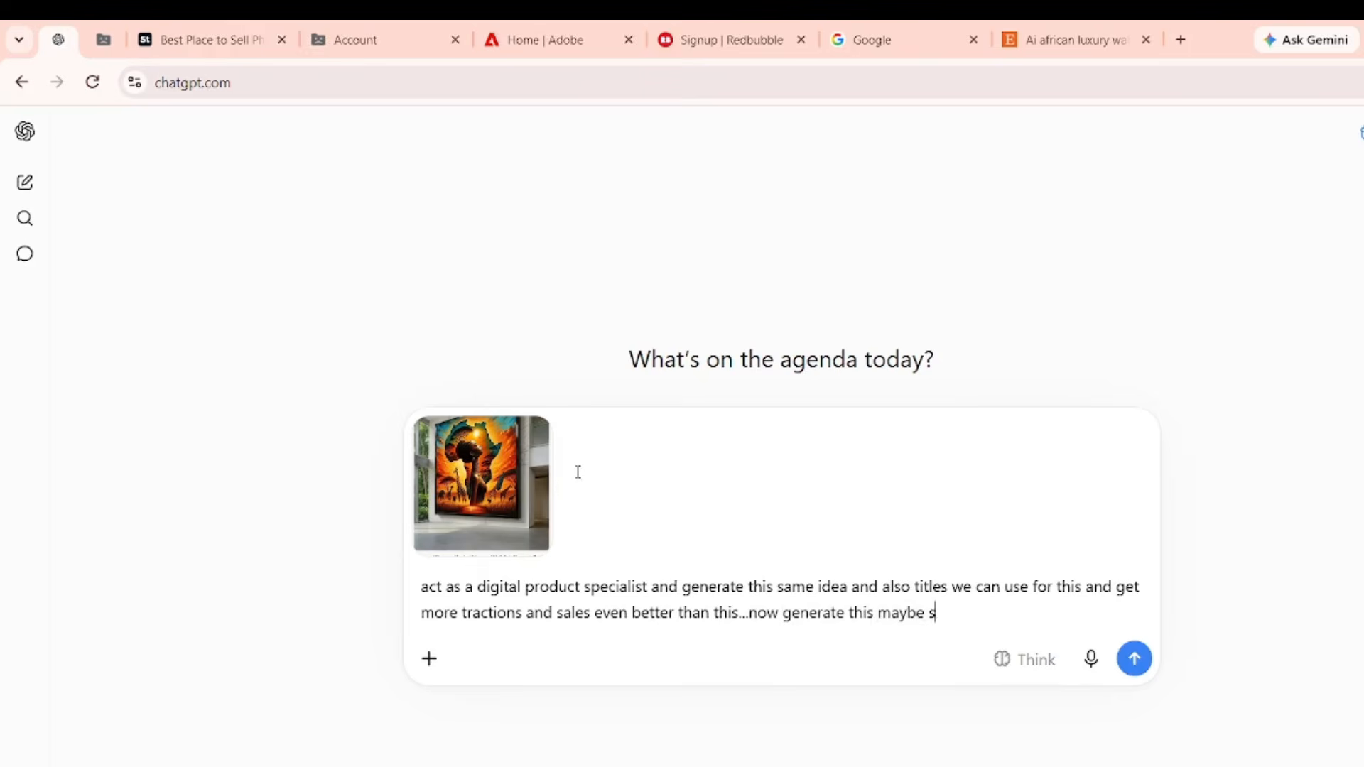
{"action": "key", "text": "Return"}
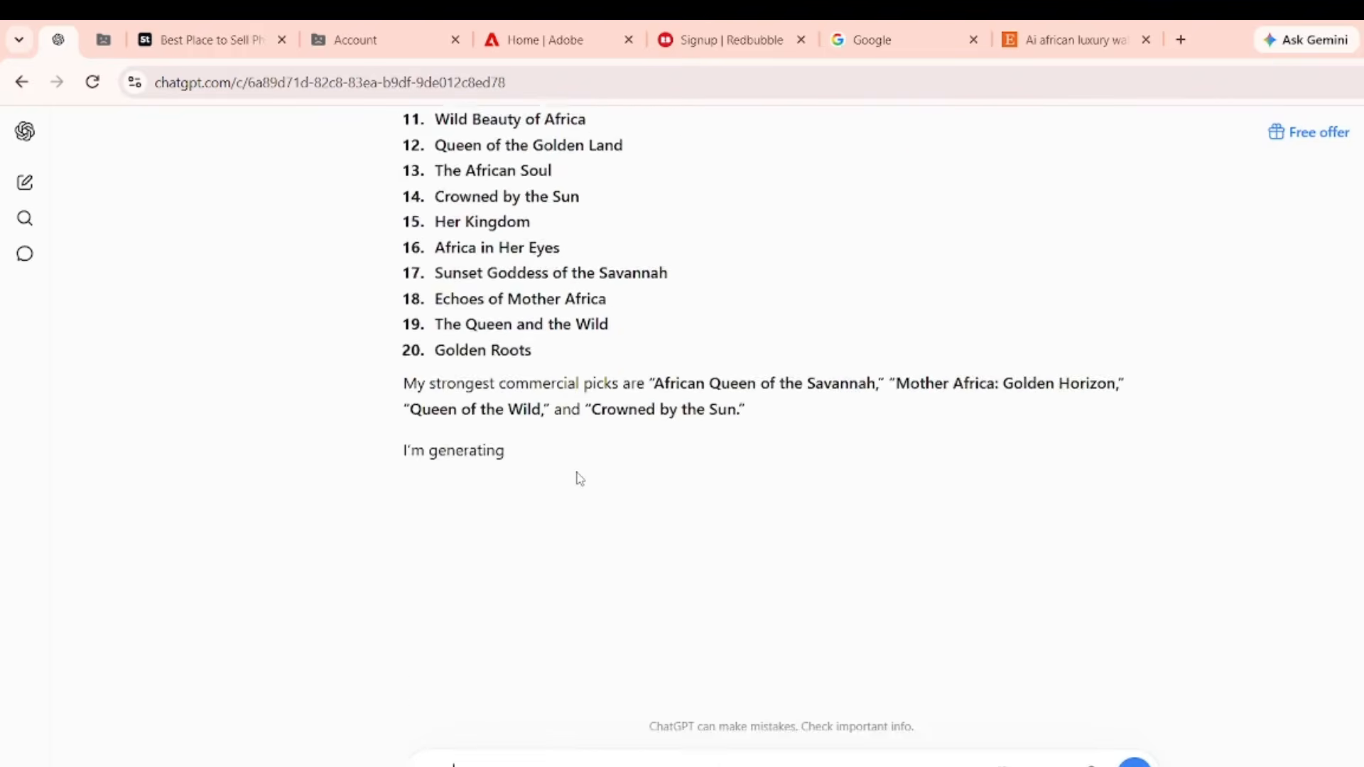
Read through the 20 suggested titles while the African sunset wall-art image grid generates.
{"action": "scroll", "coordinate": [578, 476], "scroll_direction": "up", "scroll_amount": 7}
{"action": "scroll", "coordinate": [578, 475], "scroll_direction": "up", "scroll_amount": 2}
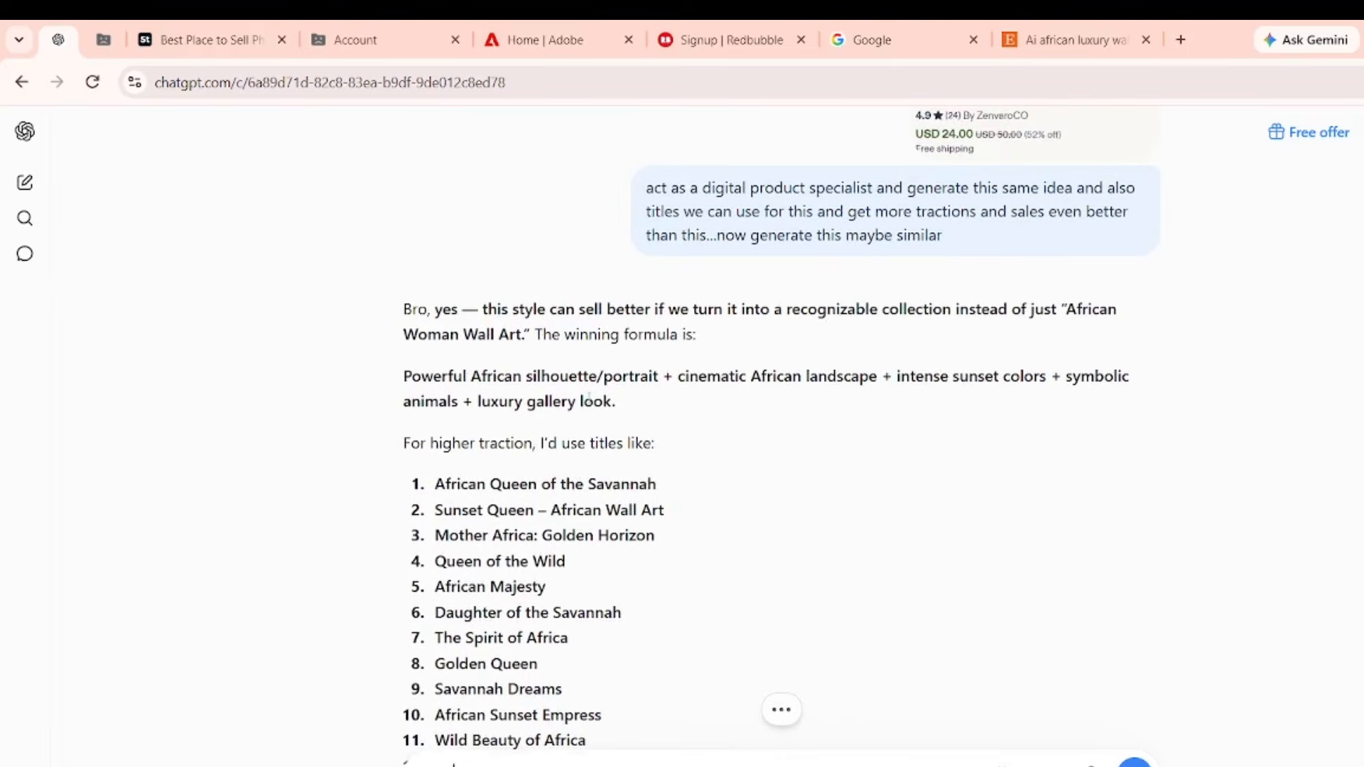
{"action": "scroll", "coordinate": [651, 438], "scroll_direction": "down", "scroll_amount": 2}
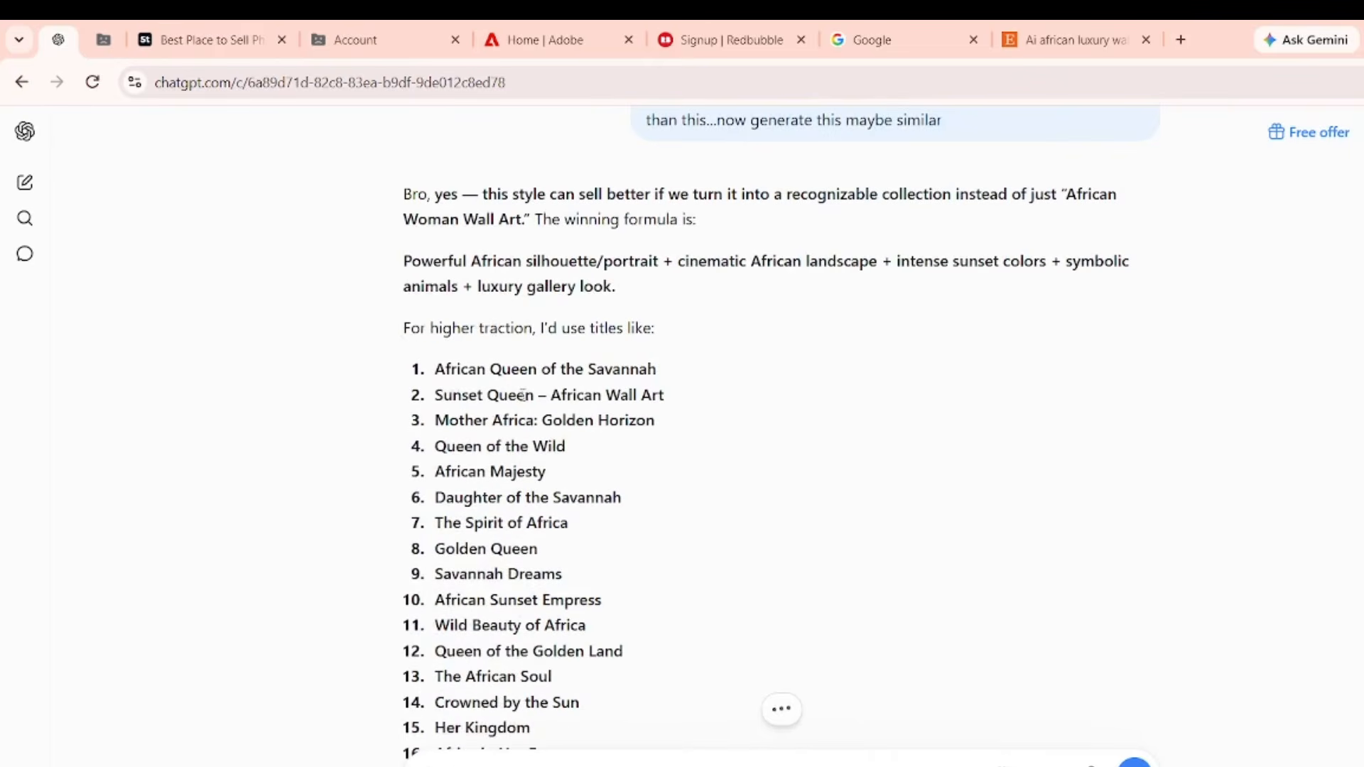
{"action": "scroll", "coordinate": [524, 395], "scroll_direction": "down", "scroll_amount": 1}
{"action": "scroll", "coordinate": [608, 353], "scroll_direction": "down", "scroll_amount": 7}
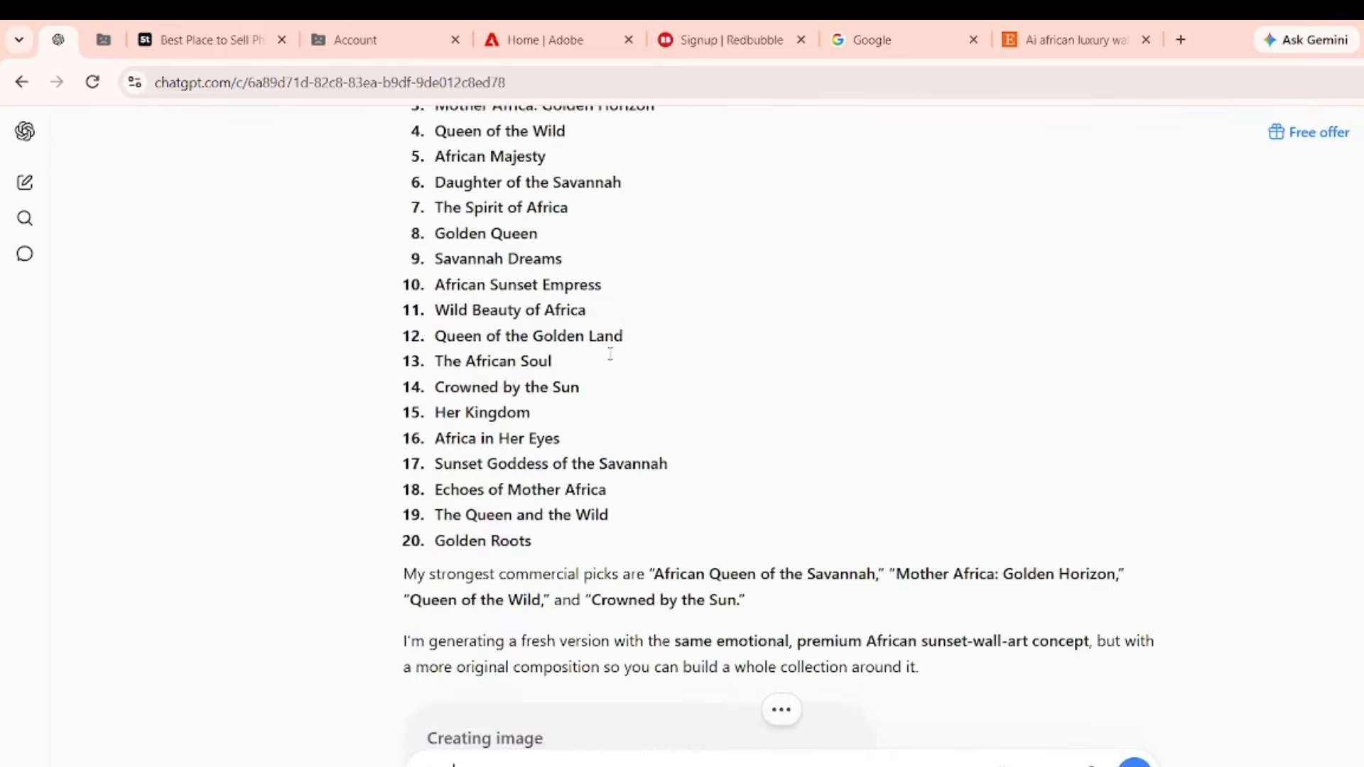
{"action": "scroll", "coordinate": [527, 371], "scroll_direction": "up", "scroll_amount": 1}
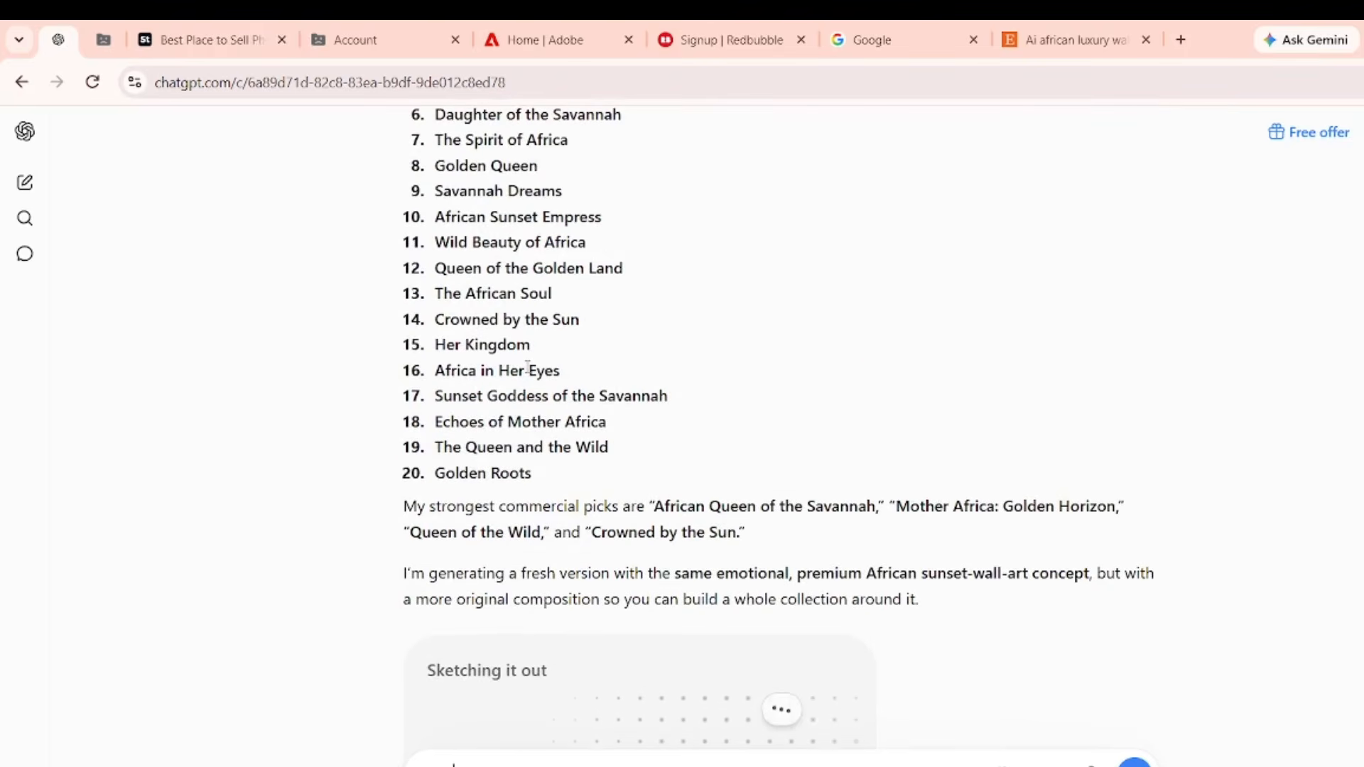
{"action": "scroll", "coordinate": [526, 367], "scroll_direction": "down", "scroll_amount": 3}
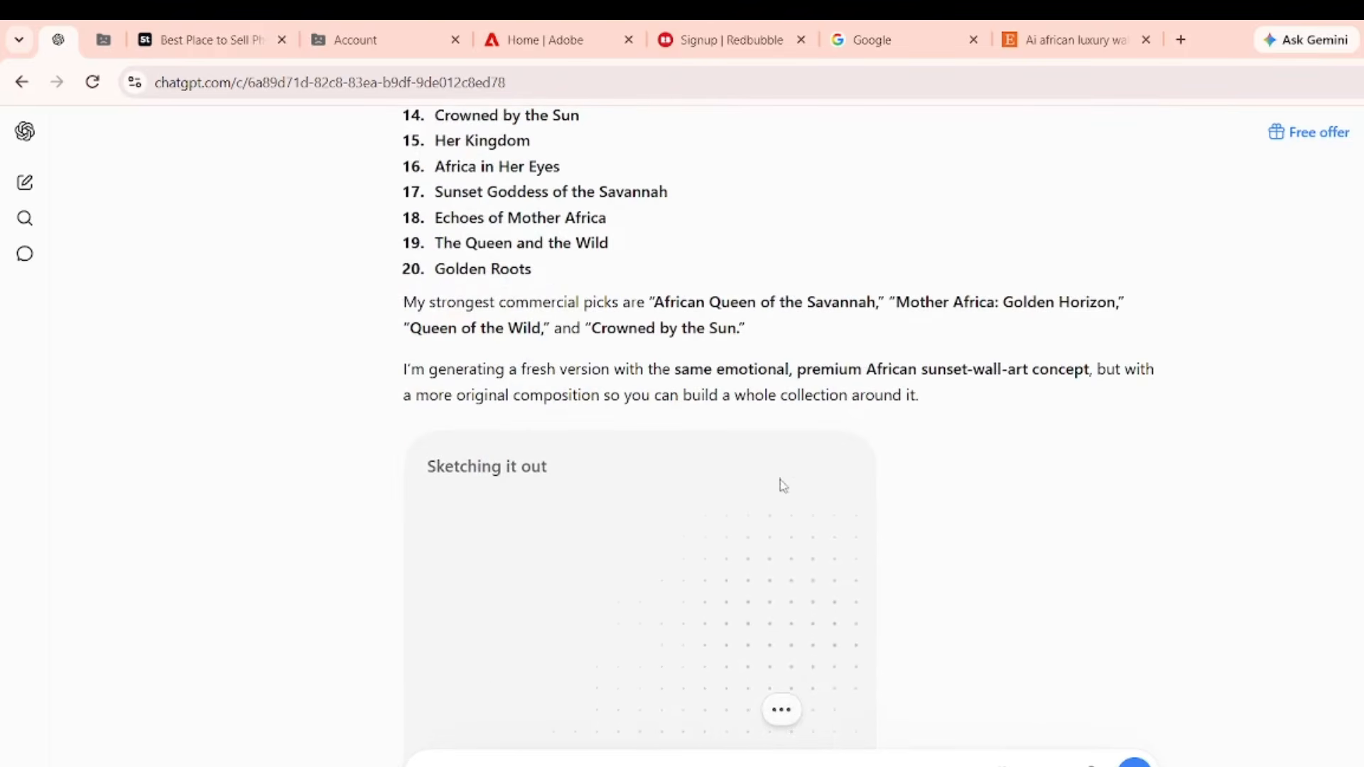
{"action": "scroll", "coordinate": [660, 525], "scroll_direction": "down", "scroll_amount": 3}
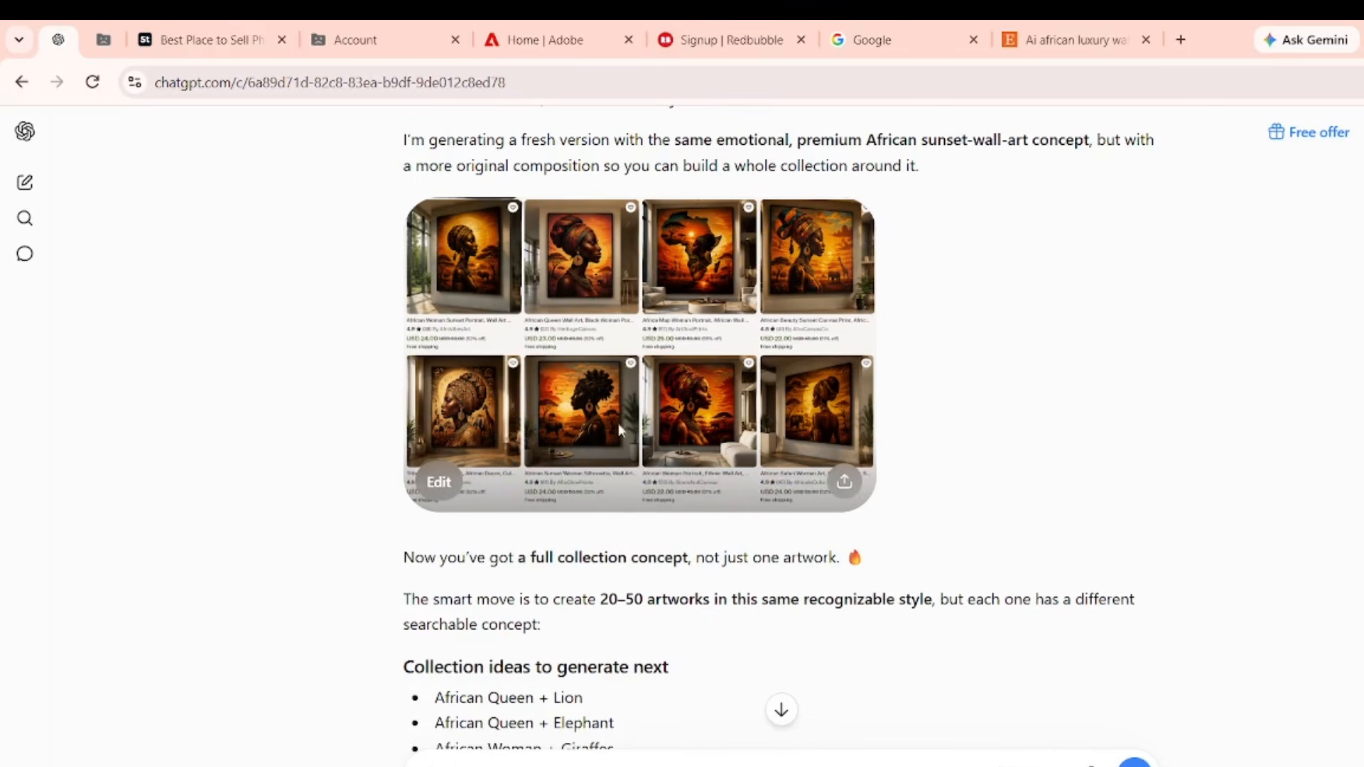
Preview the gallery grid, then view the single Africa-sunset woman's-profile artwork that replaced it.
{"action": "left_click", "coordinate": [609, 338]}
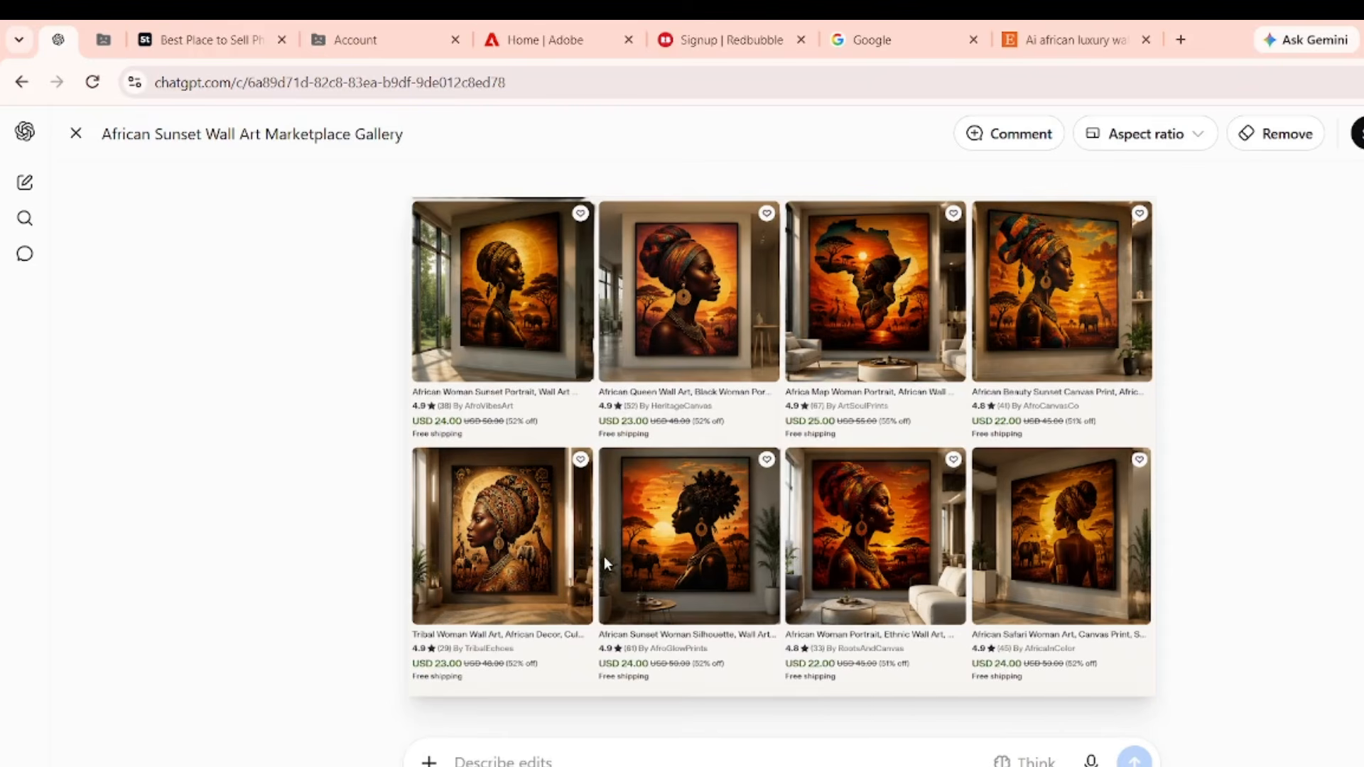
{"action": "left_click", "coordinate": [76, 133]}
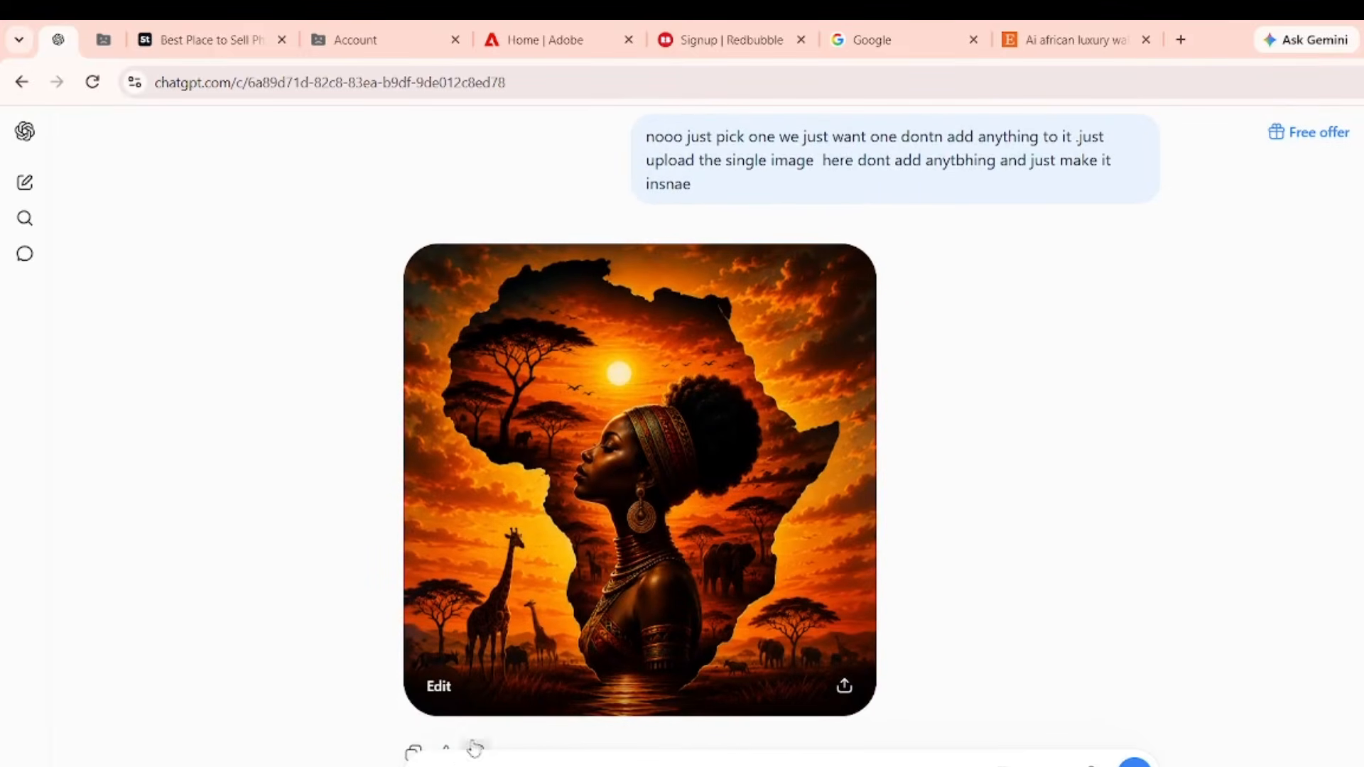
{"action": "left_click", "coordinate": [574, 406]}
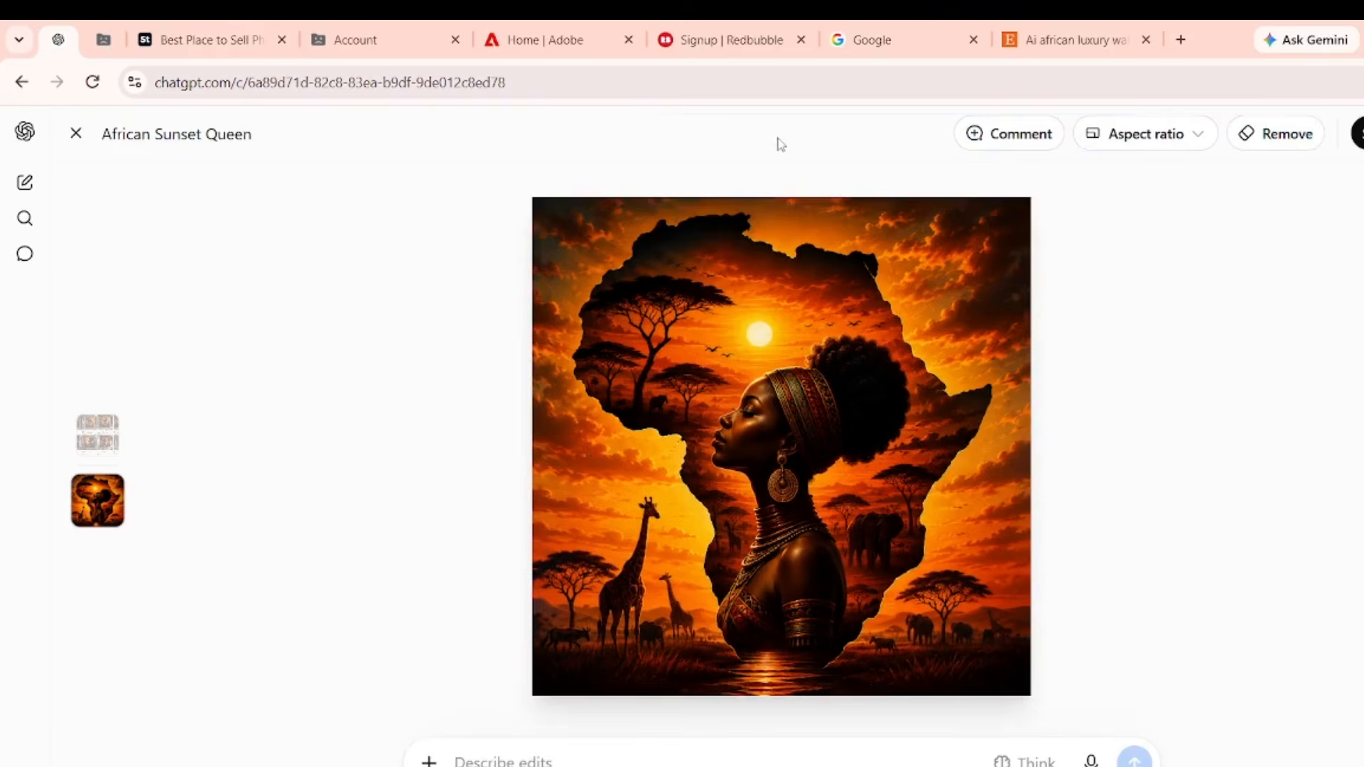
{"action": "left_click", "coordinate": [76, 135]}
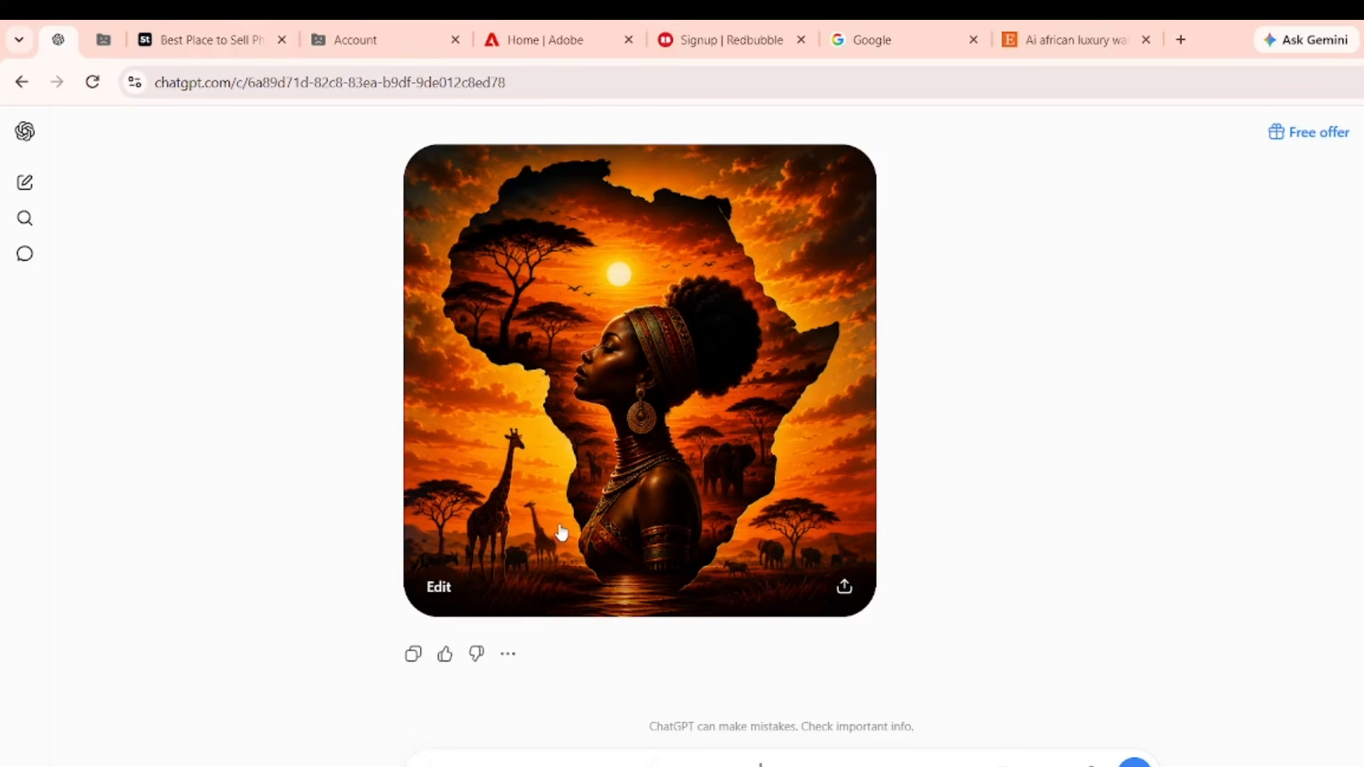
Request a title and inspiration for the artwork, getting 'Mother Africa — The Golden Soul'.
{"action": "key", "text": "Return"}
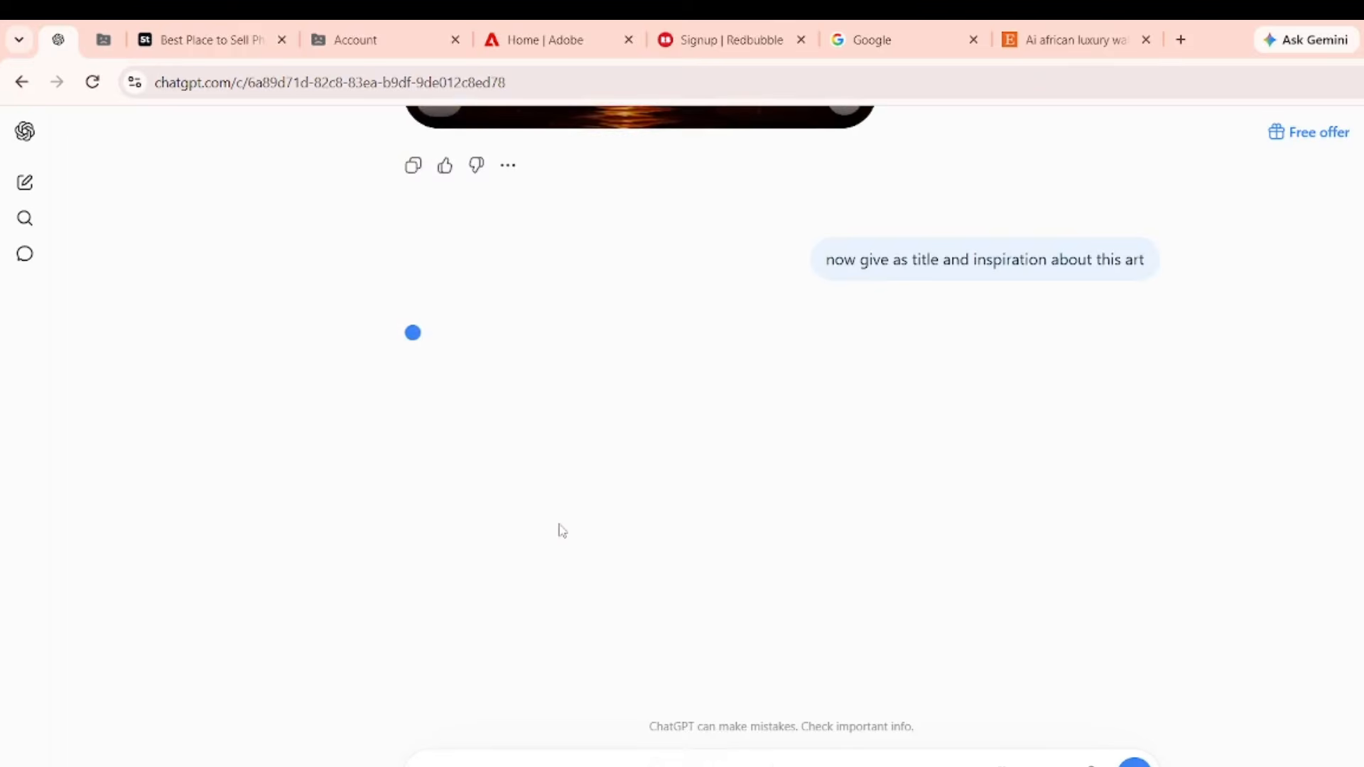
{"action": "scroll", "coordinate": [561, 530], "scroll_direction": "up", "scroll_amount": 5}
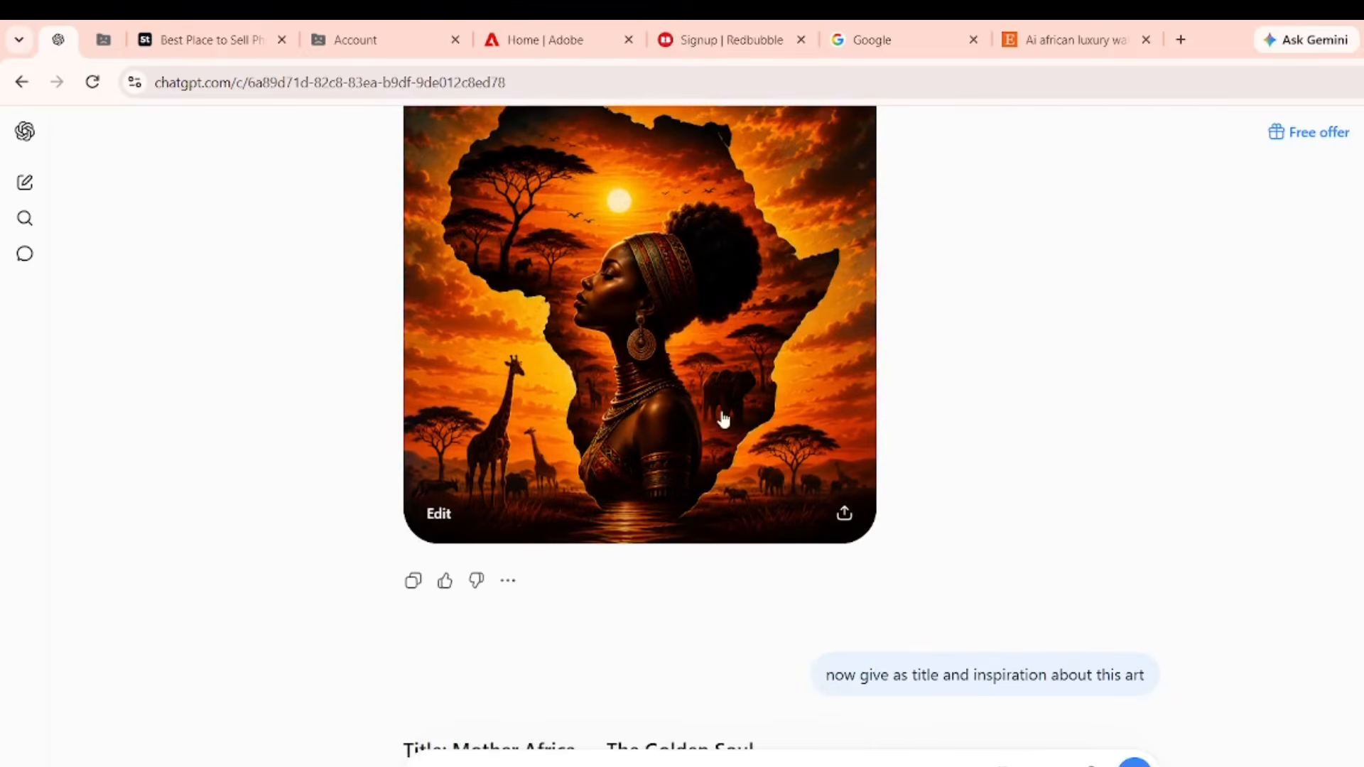
{"action": "scroll", "coordinate": [722, 418], "scroll_direction": "down", "scroll_amount": 3}
{"action": "scroll", "coordinate": [724, 418], "scroll_direction": "up", "scroll_amount": 1}
{"action": "scroll", "coordinate": [724, 418], "scroll_direction": "down", "scroll_amount": 1}
Glance at the Etsy results, review the title and inspiration, then switch browser windows.
{"action": "key", "text": "ctrl+9"}
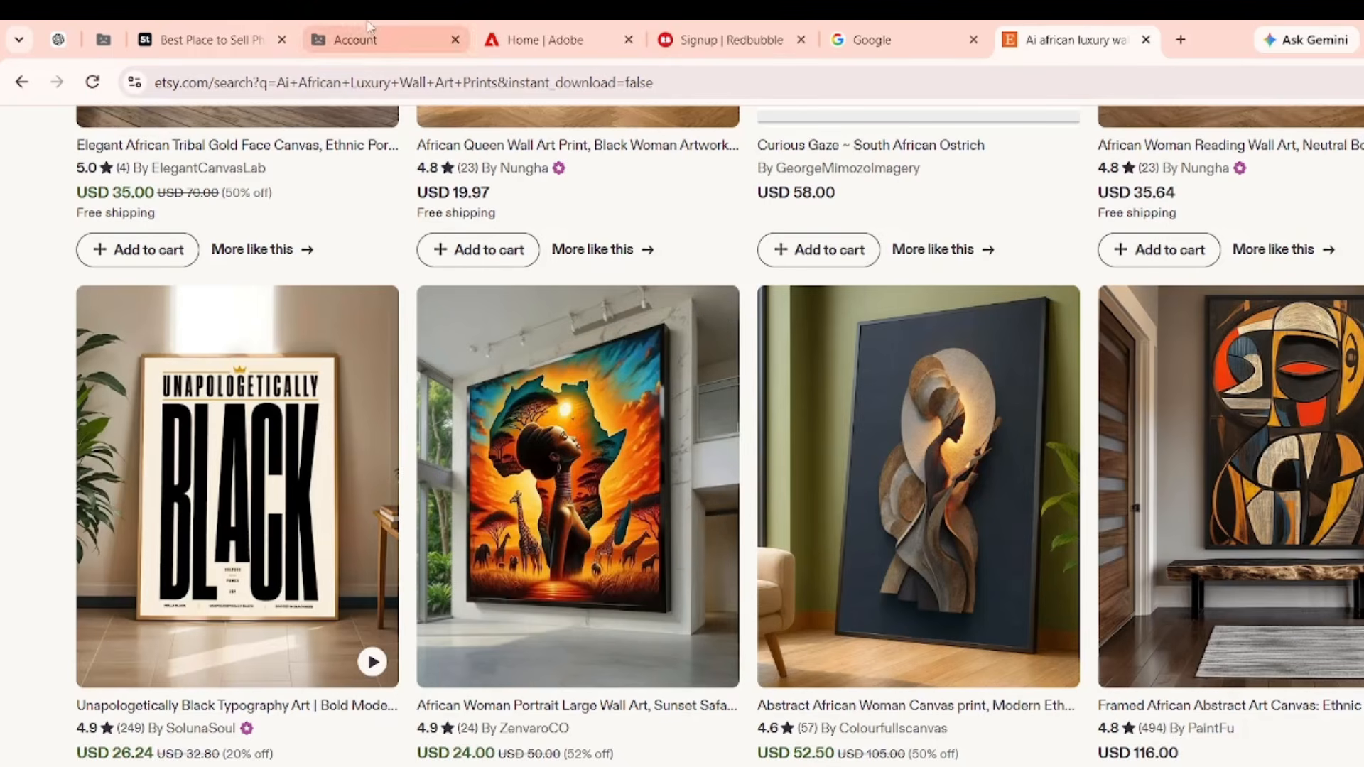
{"action": "left_click", "coordinate": [58, 40]}
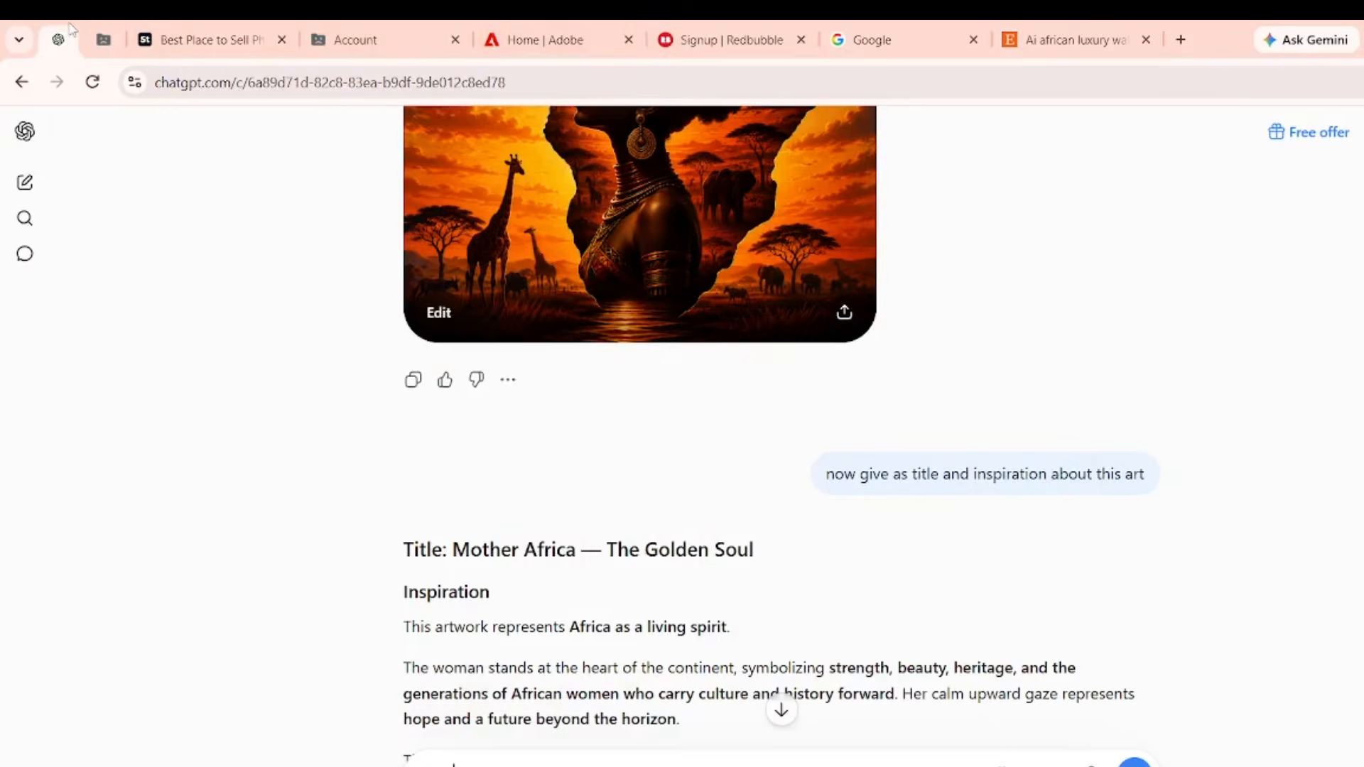
{"action": "scroll", "coordinate": [502, 478], "scroll_direction": "down", "scroll_amount": 3}
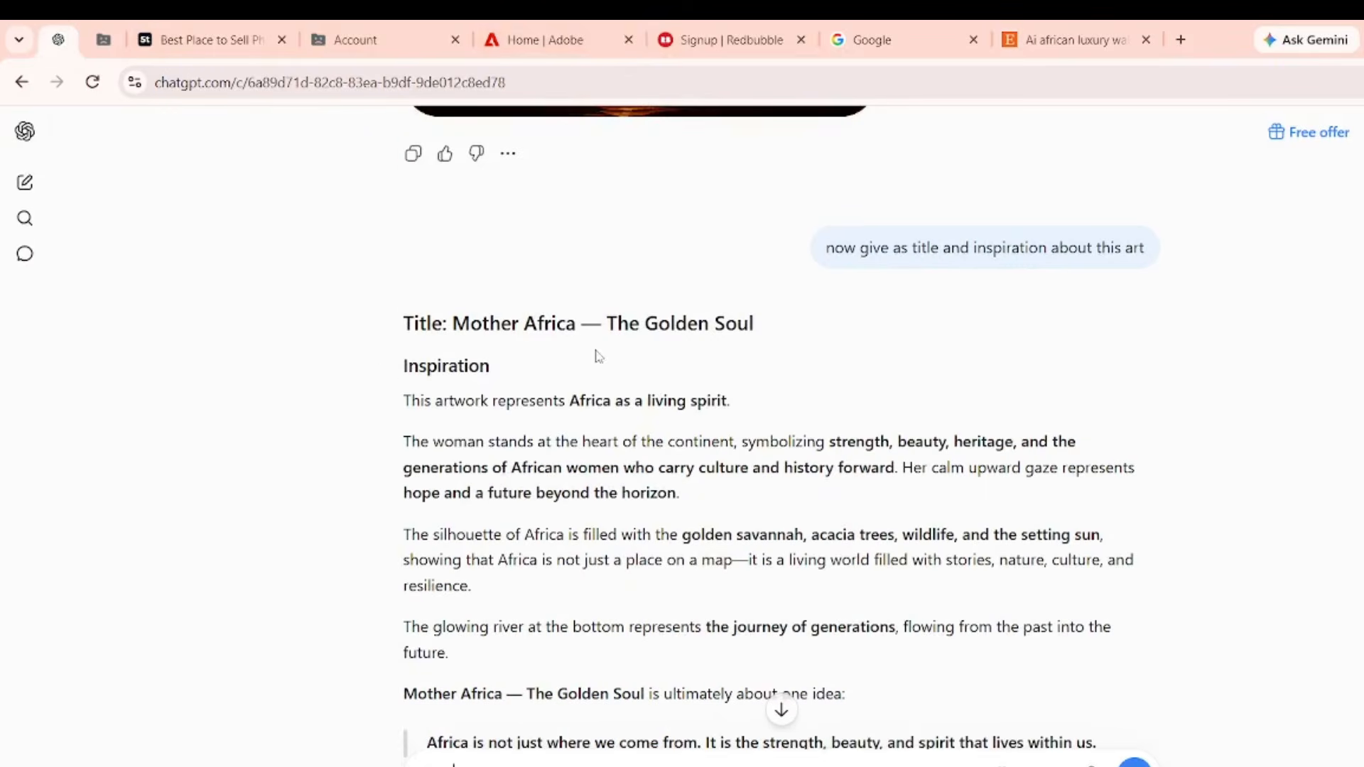
{"action": "scroll", "coordinate": [631, 460], "scroll_direction": "down", "scroll_amount": 2}
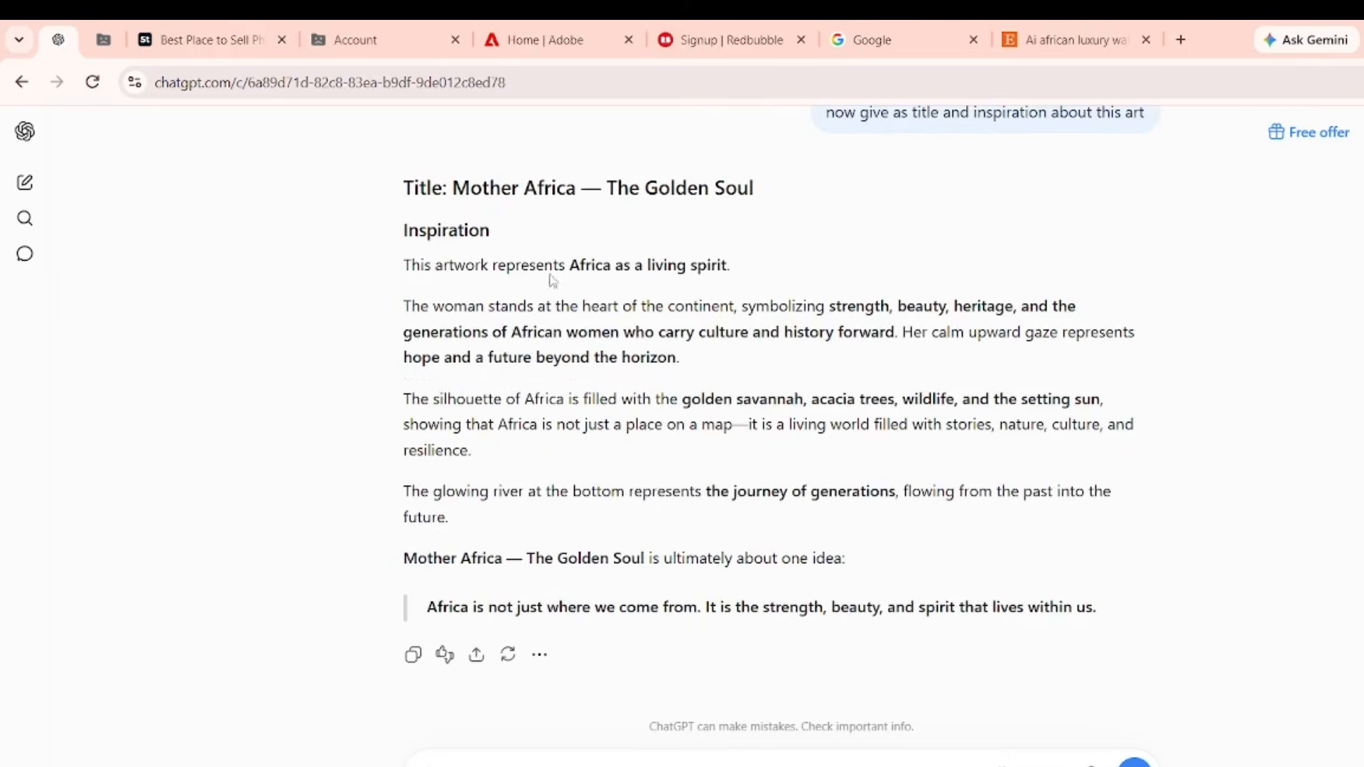
{"action": "scroll", "coordinate": [553, 280], "scroll_direction": "up", "scroll_amount": 6}
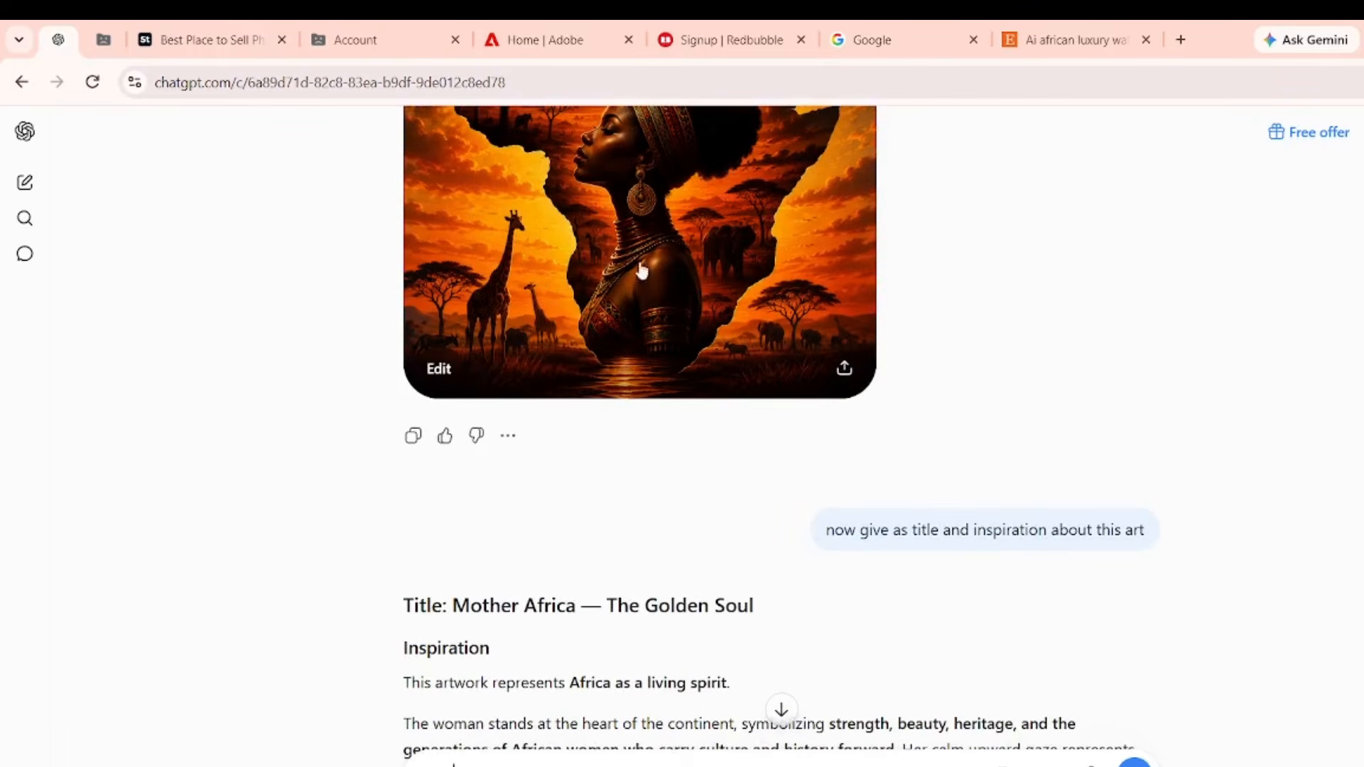
{"action": "scroll", "coordinate": [691, 372], "scroll_direction": "up", "scroll_amount": 10}
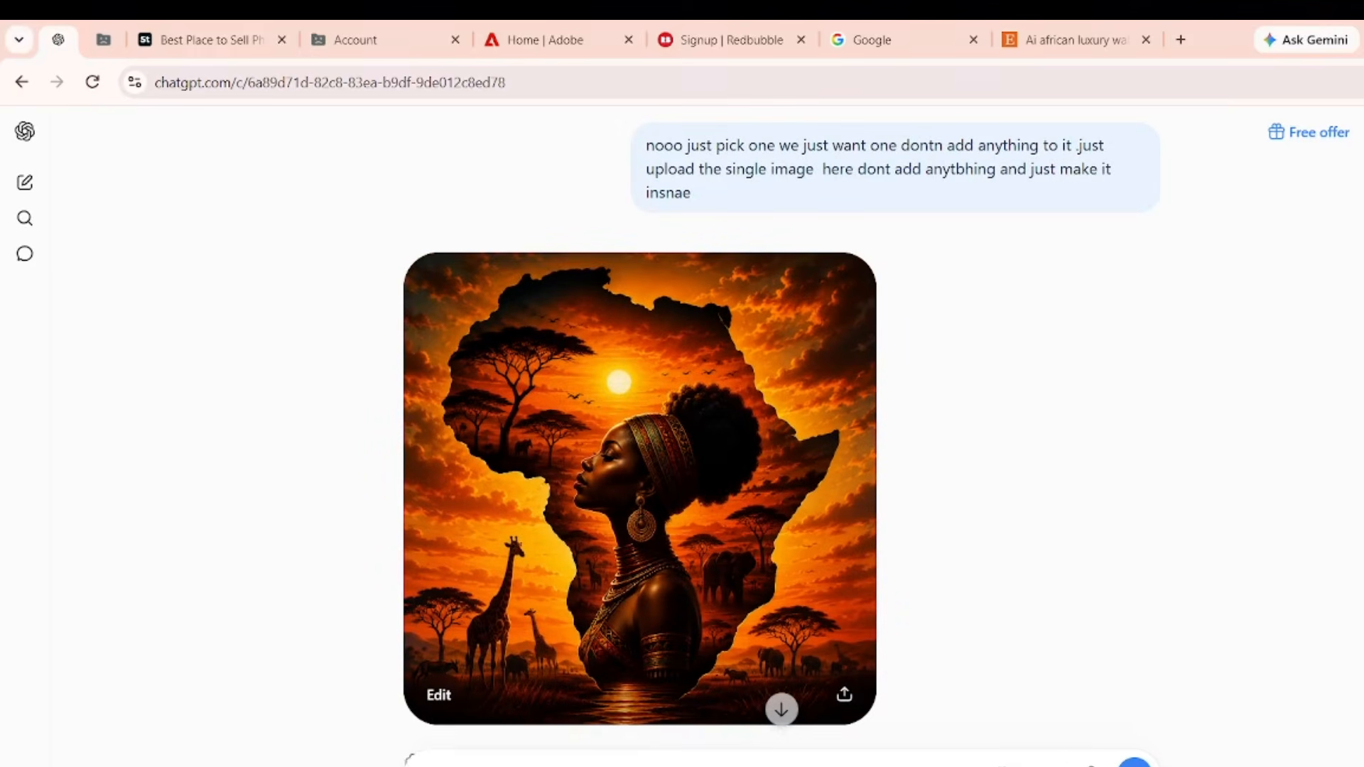
{"action": "key", "text": "alt+Tab"}
Search Google for 'canva' in a new tab and open the Canva home page.
{"action": "left_click", "coordinate": [994, 49]}
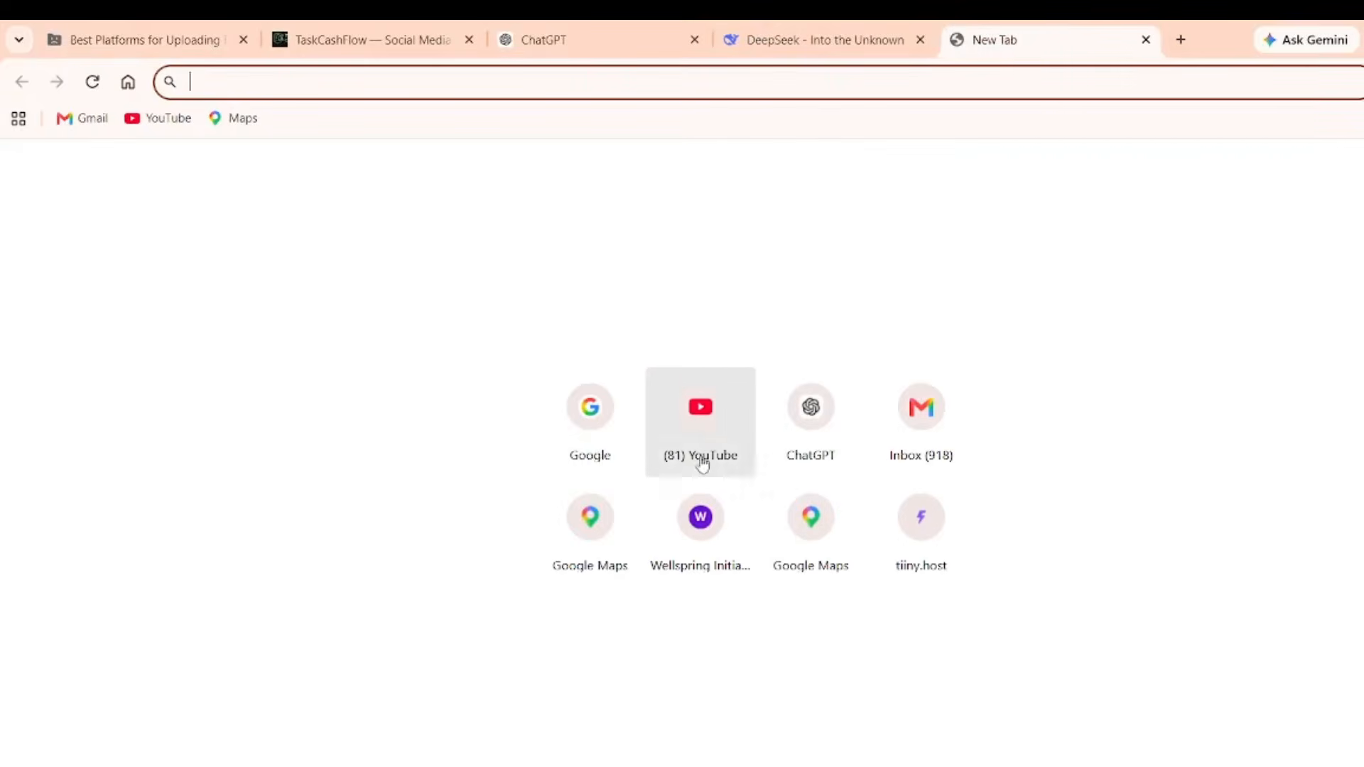
{"action": "left_click", "coordinate": [600, 455]}
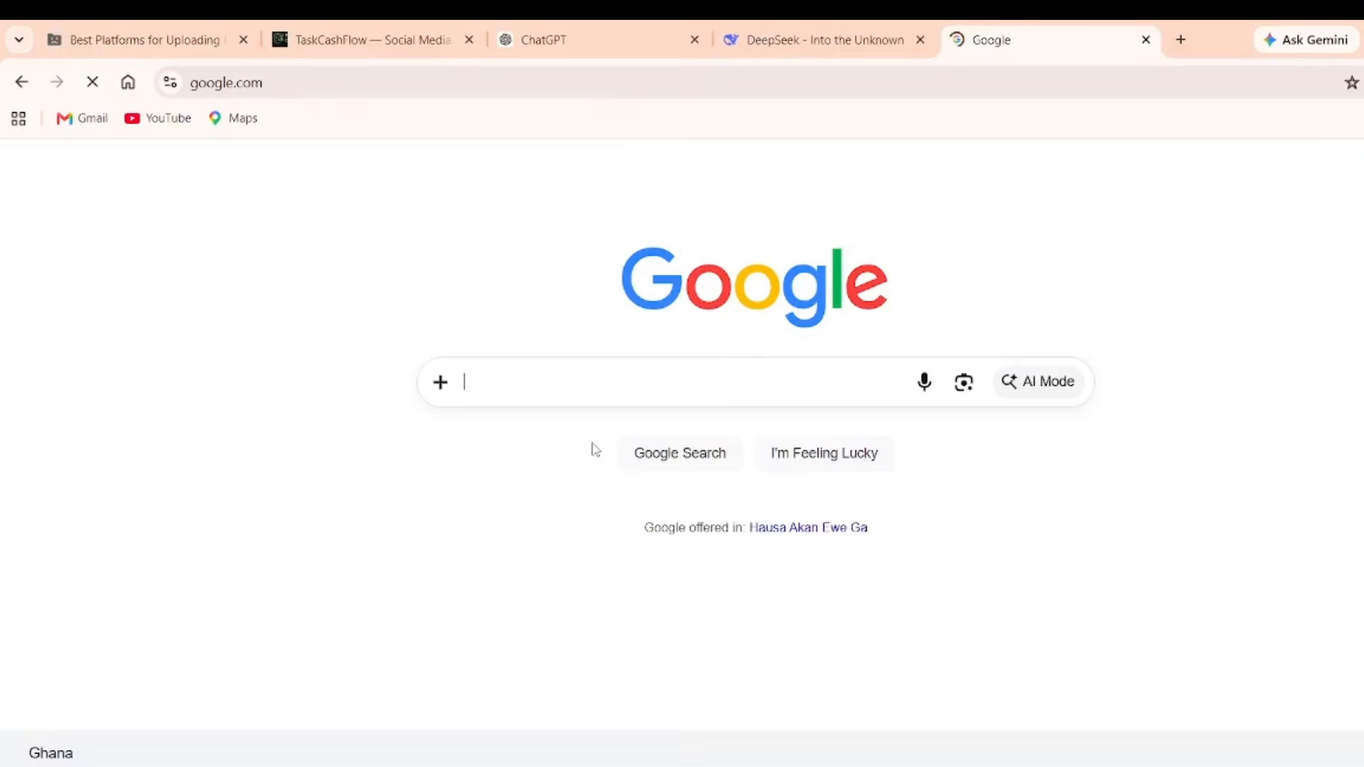
{"action": "type", "text": "canva"}
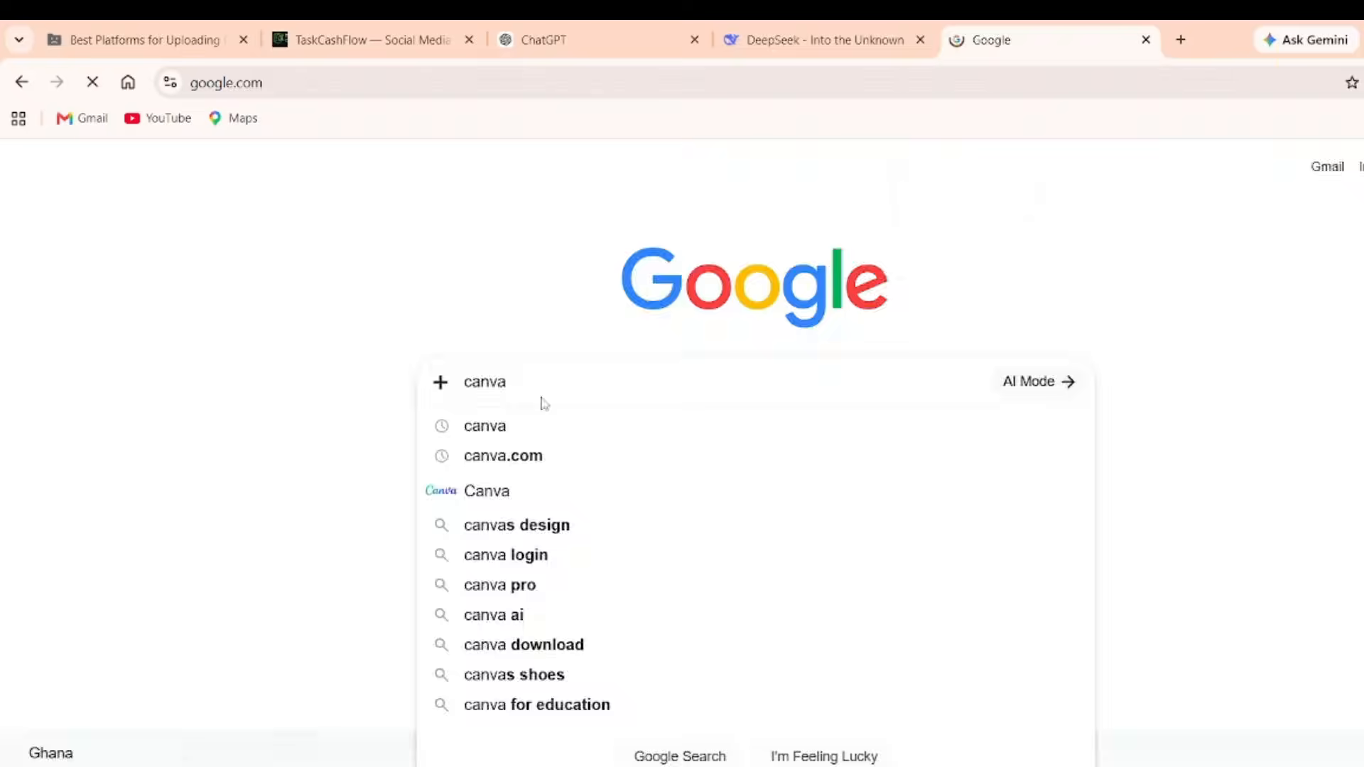
{"action": "key", "text": "Return"}
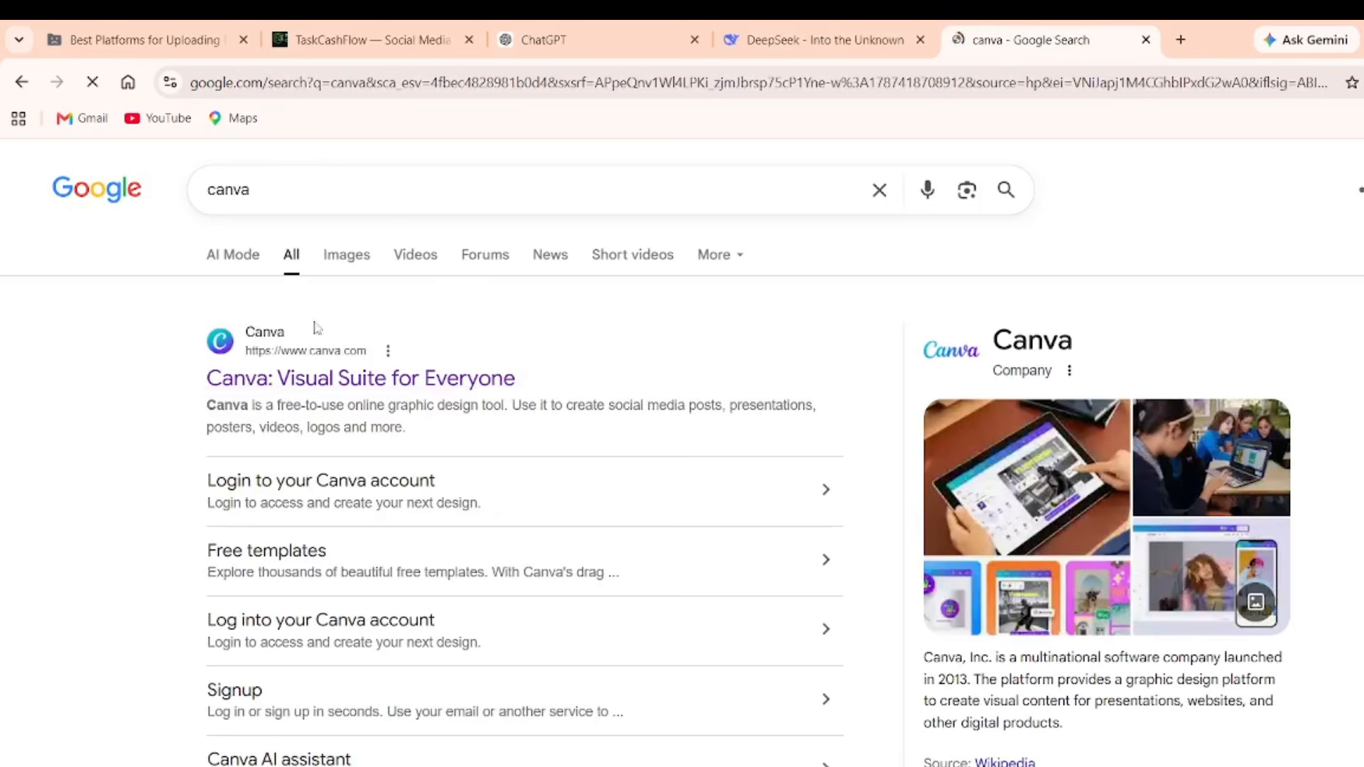
{"action": "left_click", "coordinate": [335, 377]}
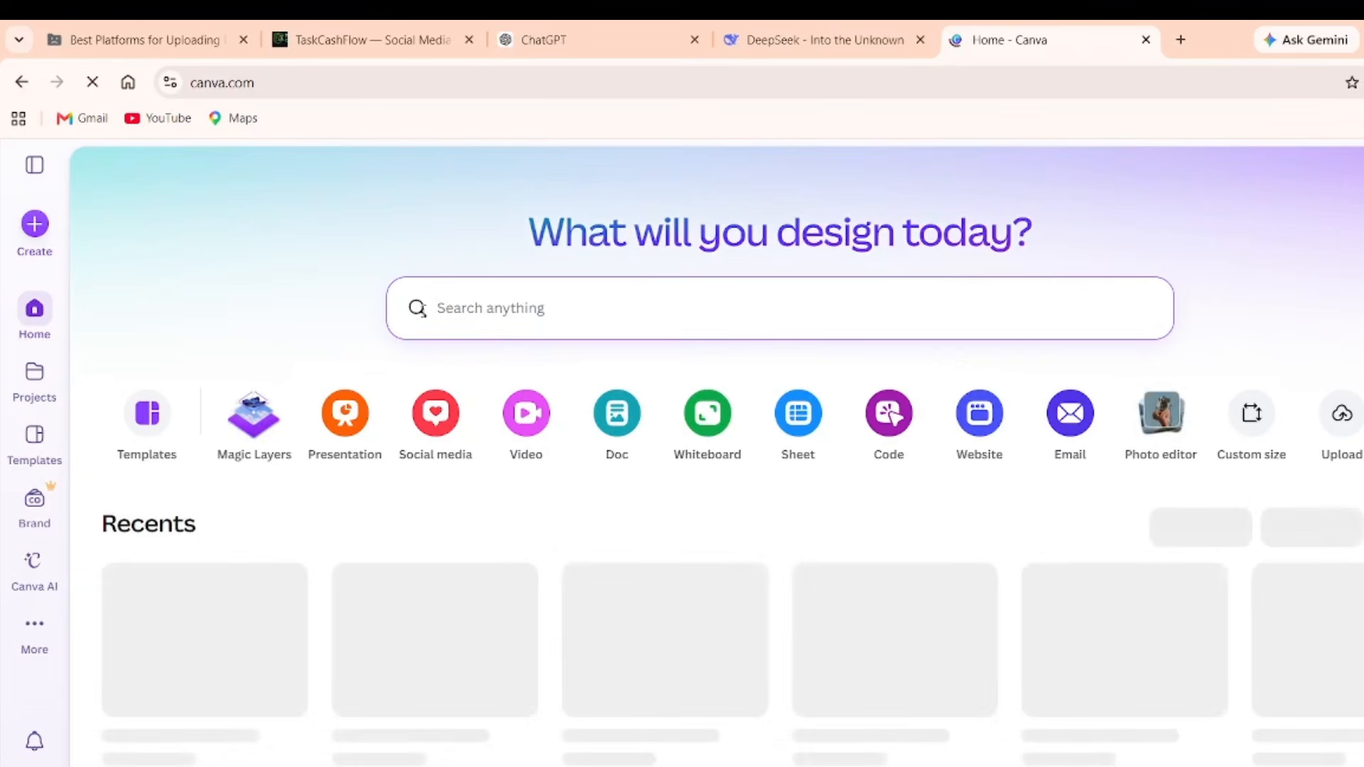
Open the Neutral Framed Photo Father's Day Instagram Post template from a 'frames' search, then return to ChatGPT.
{"action": "type", "text": "frames"}
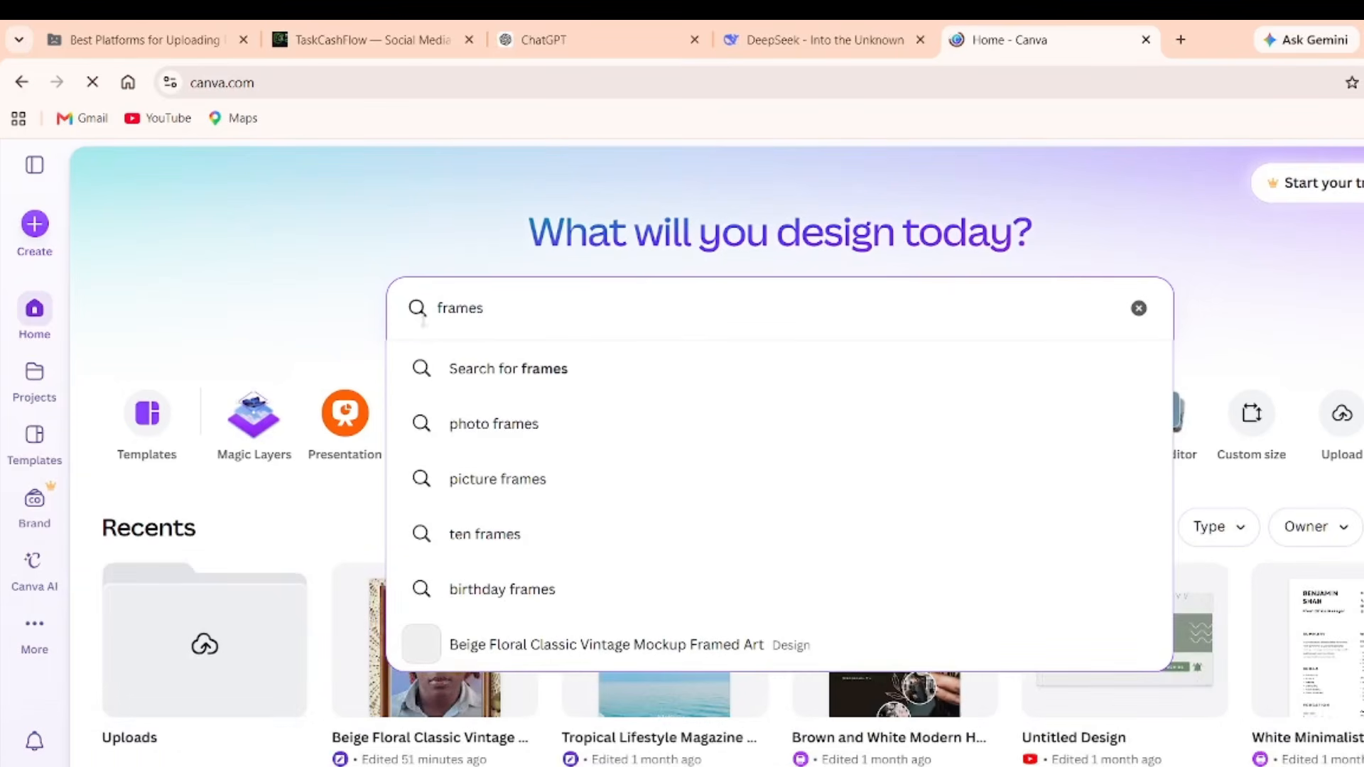
{"action": "left_click", "coordinate": [553, 480]}
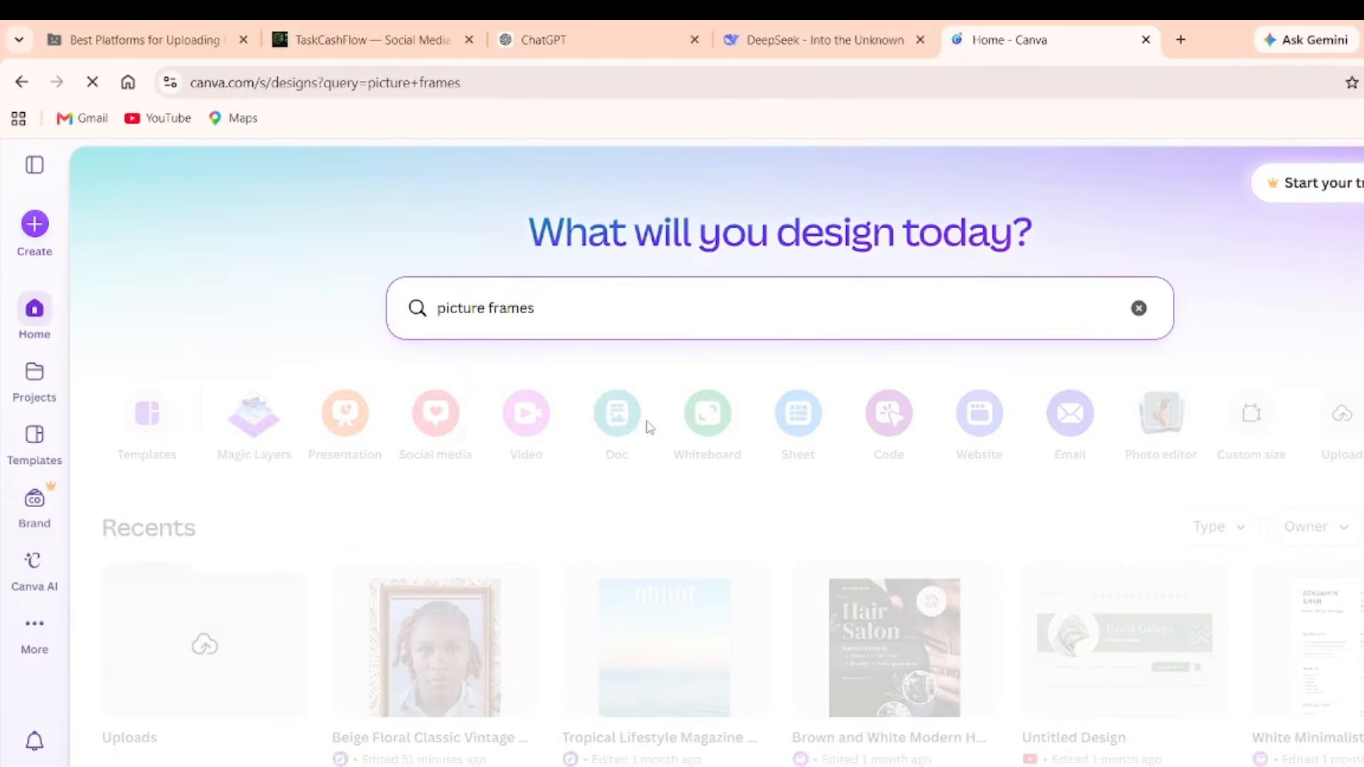
{"action": "scroll", "coordinate": [654, 490], "scroll_direction": "down", "scroll_amount": 5}
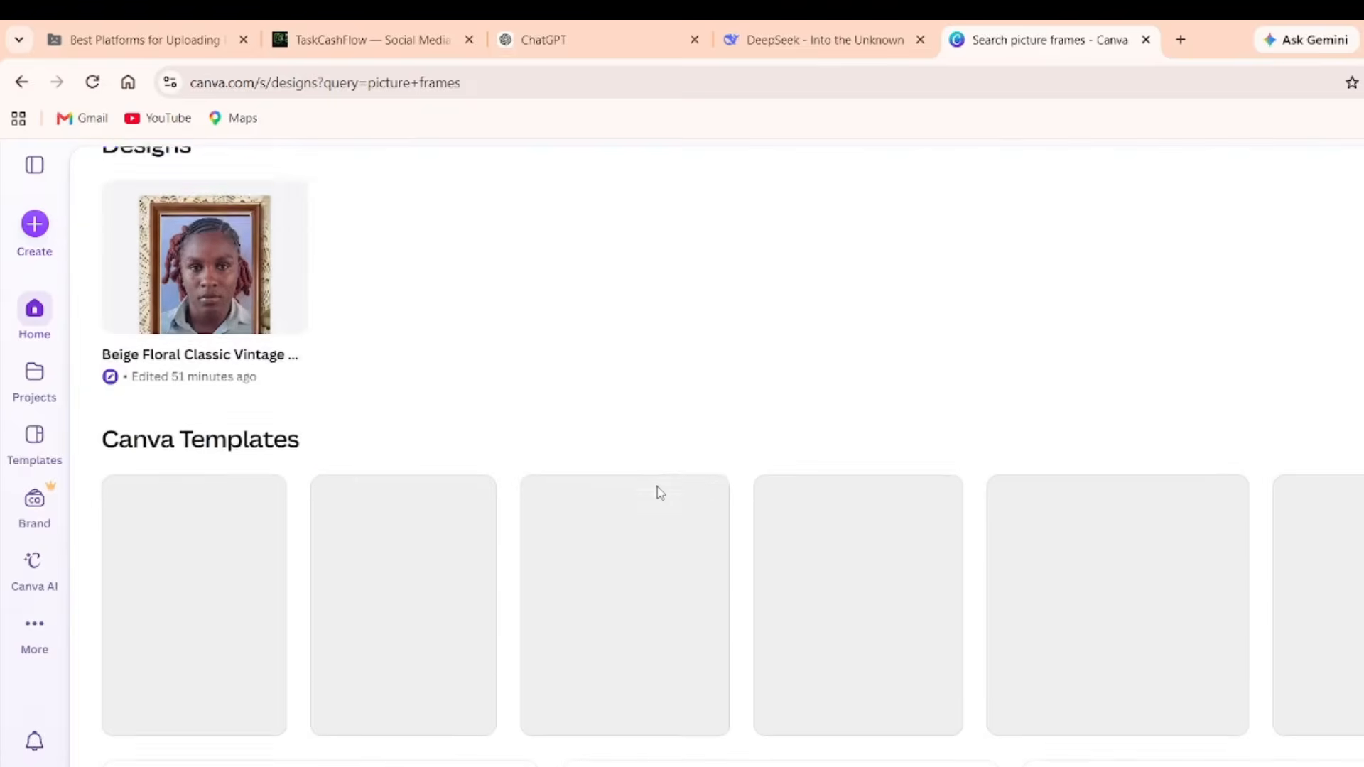
{"action": "scroll", "coordinate": [658, 494], "scroll_direction": "down", "scroll_amount": 2}
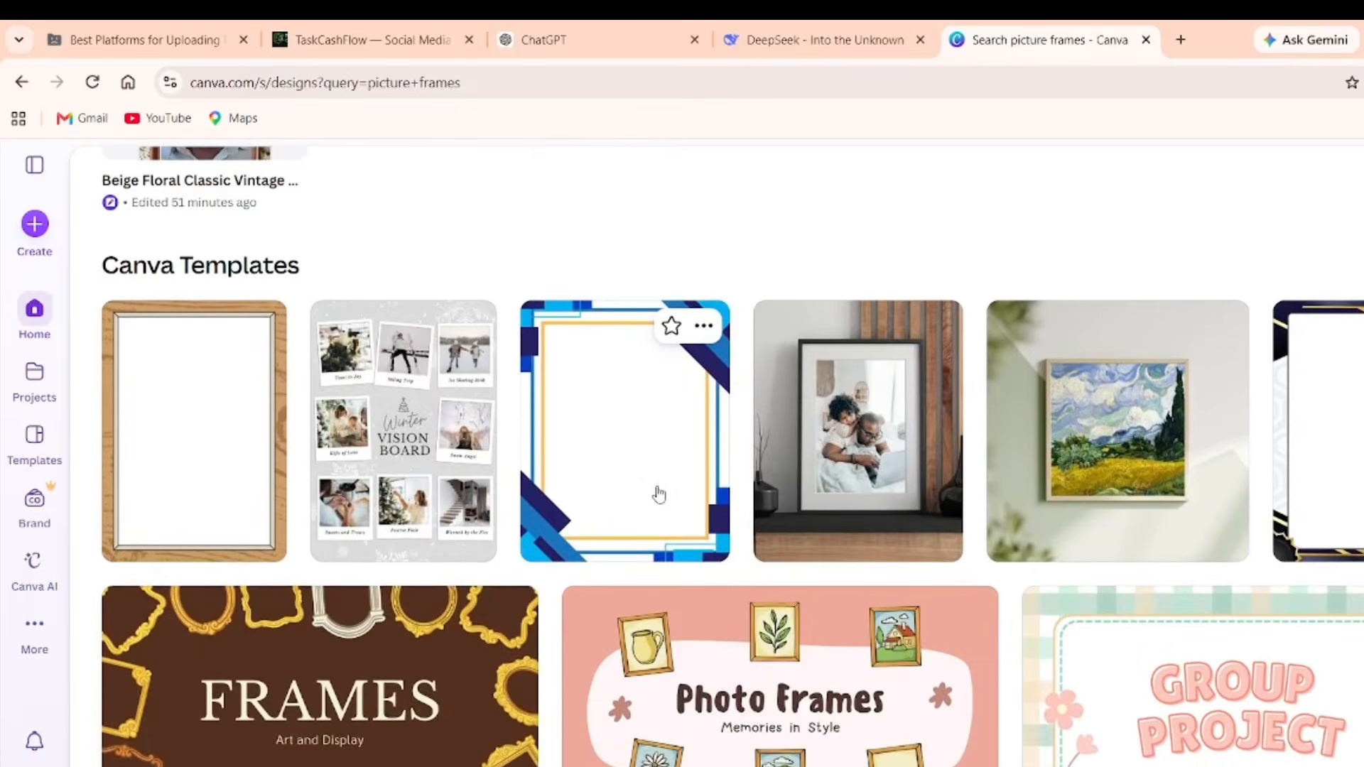
{"action": "scroll", "coordinate": [659, 492], "scroll_direction": "down", "scroll_amount": 1}
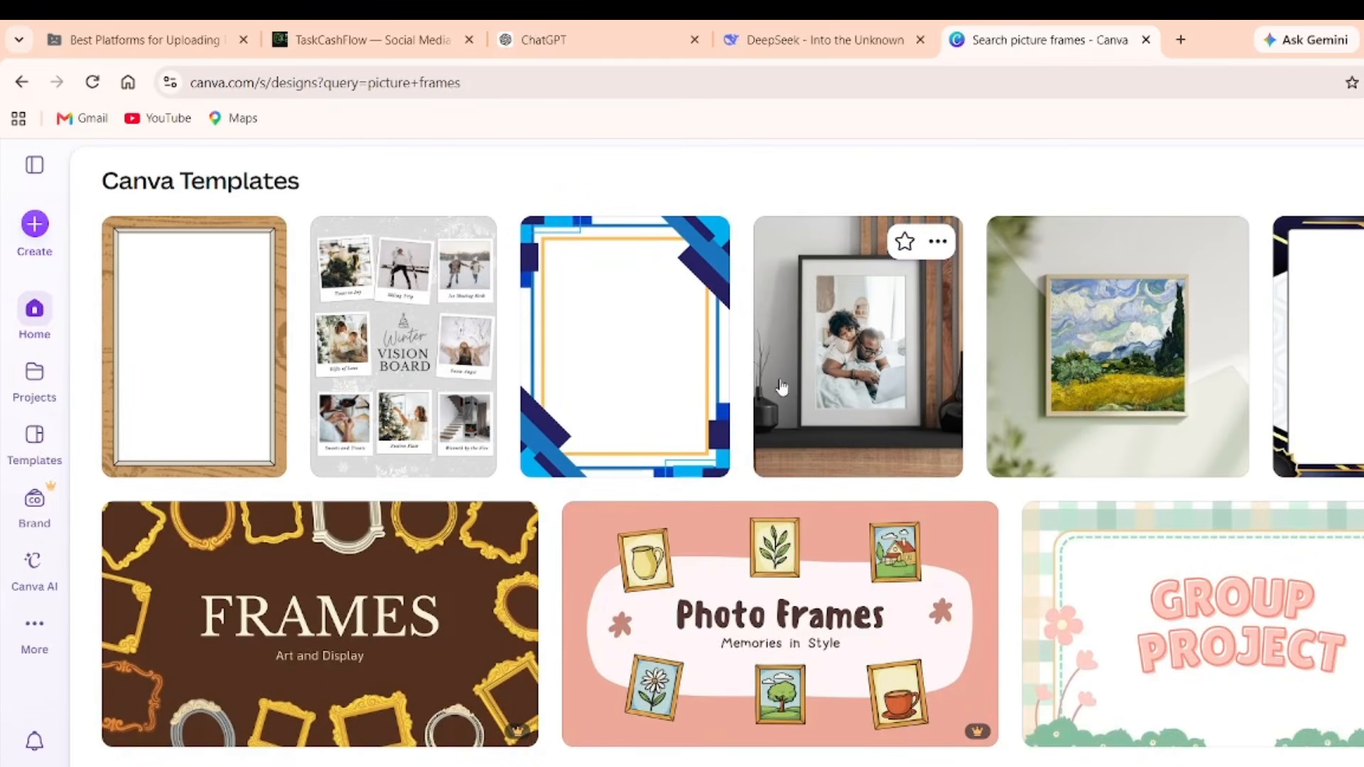
{"action": "left_click", "coordinate": [858, 384]}
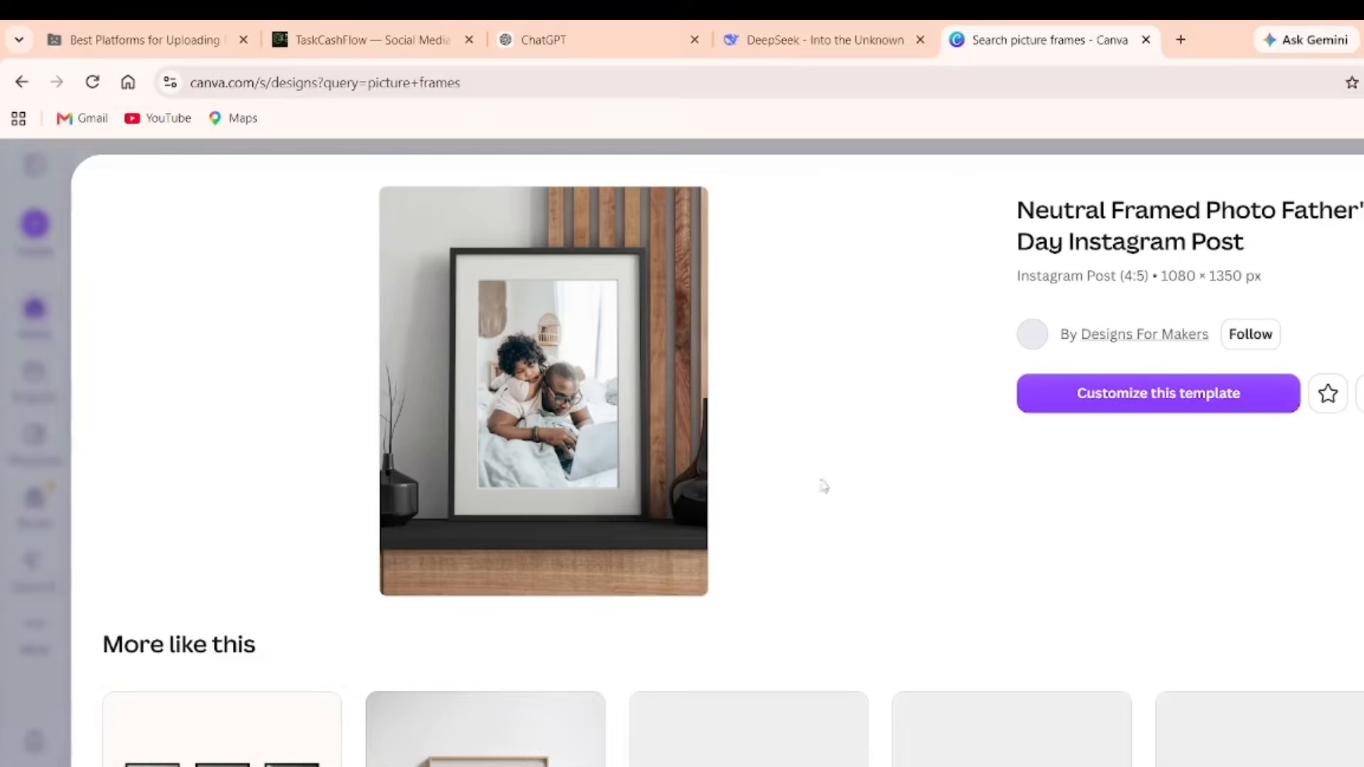
{"action": "left_click", "coordinate": [1094, 398]}
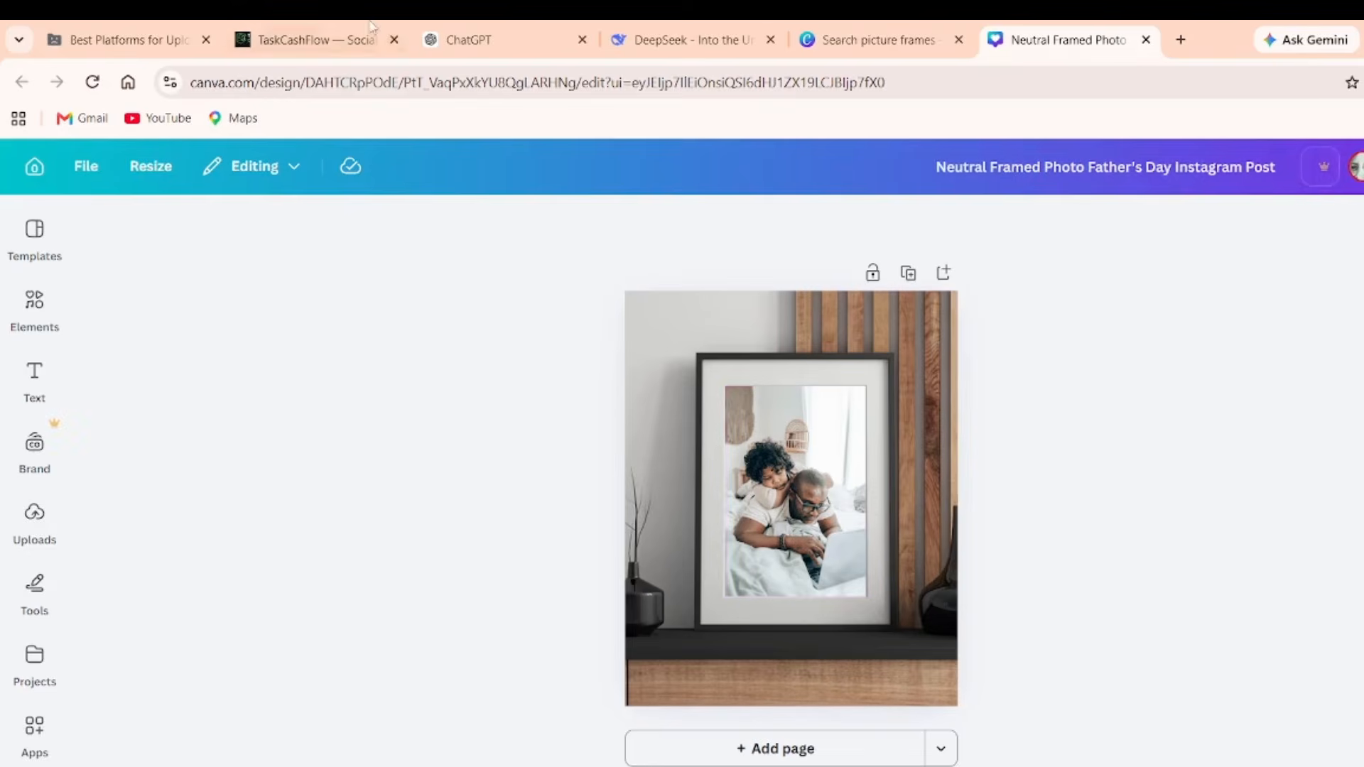
{"action": "left_click", "coordinate": [468, 29]}
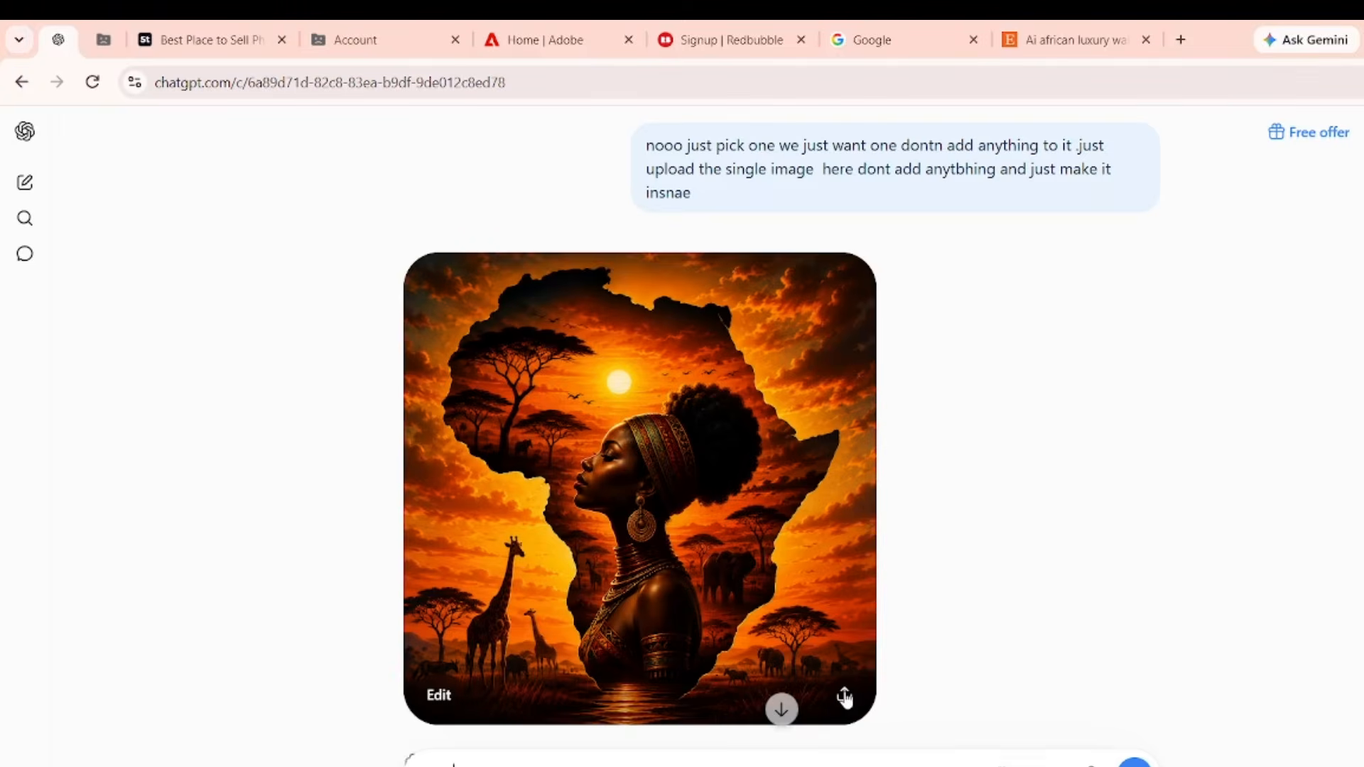
Download the African Sunset Queen artwork from ChatGPT as a PNG and rename the file.
{"action": "left_click", "coordinate": [844, 697]}
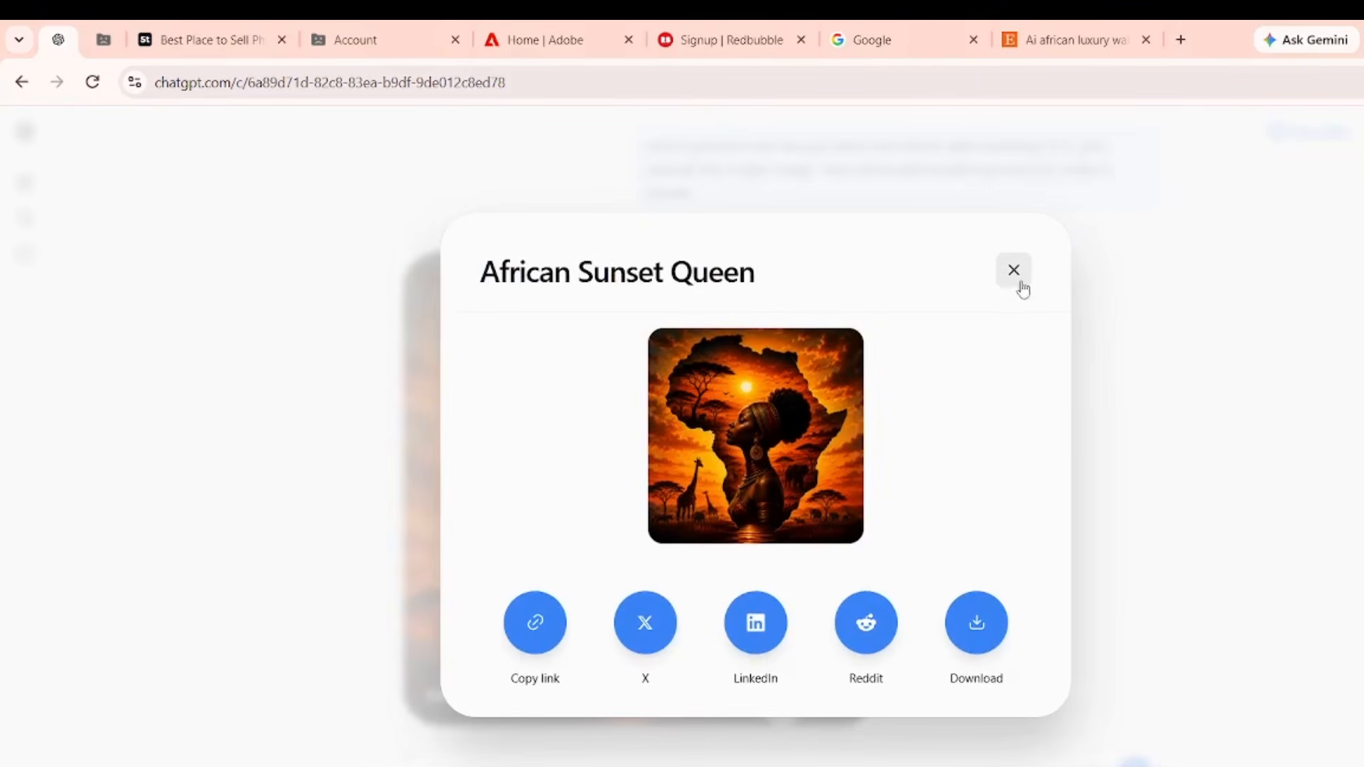
{"action": "left_click", "coordinate": [1014, 282]}
{"action": "scroll", "coordinate": [731, 435], "scroll_direction": "down", "scroll_amount": 2}
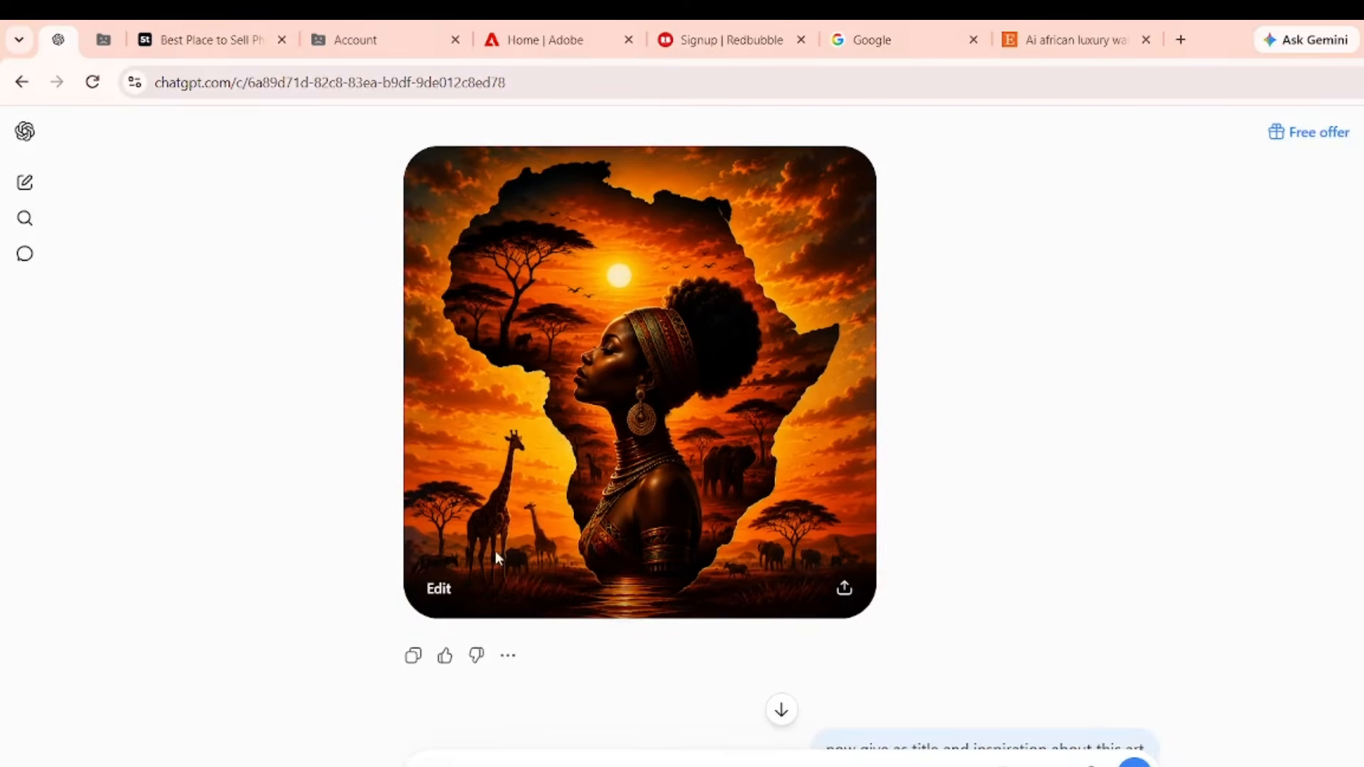
{"action": "left_click", "coordinate": [573, 440]}
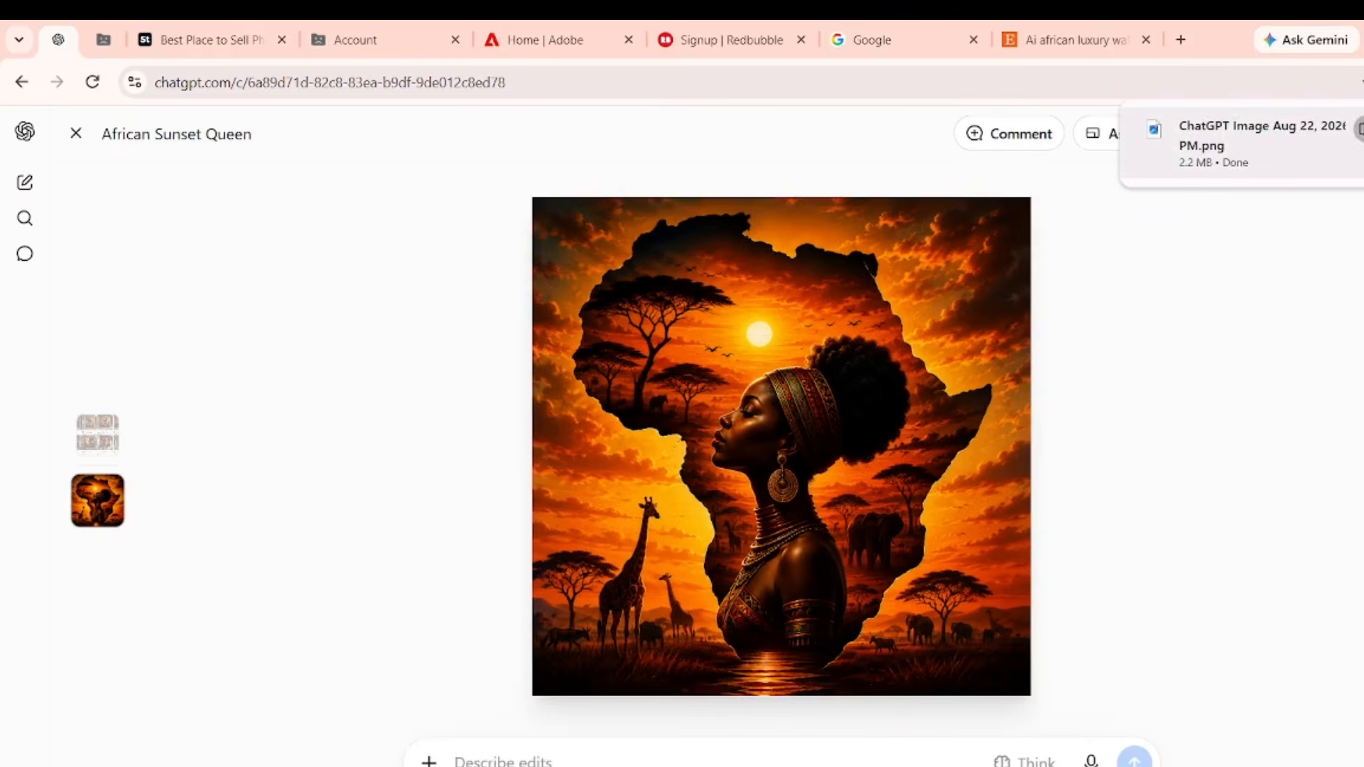
{"action": "left_click", "coordinate": [1359, 129]}
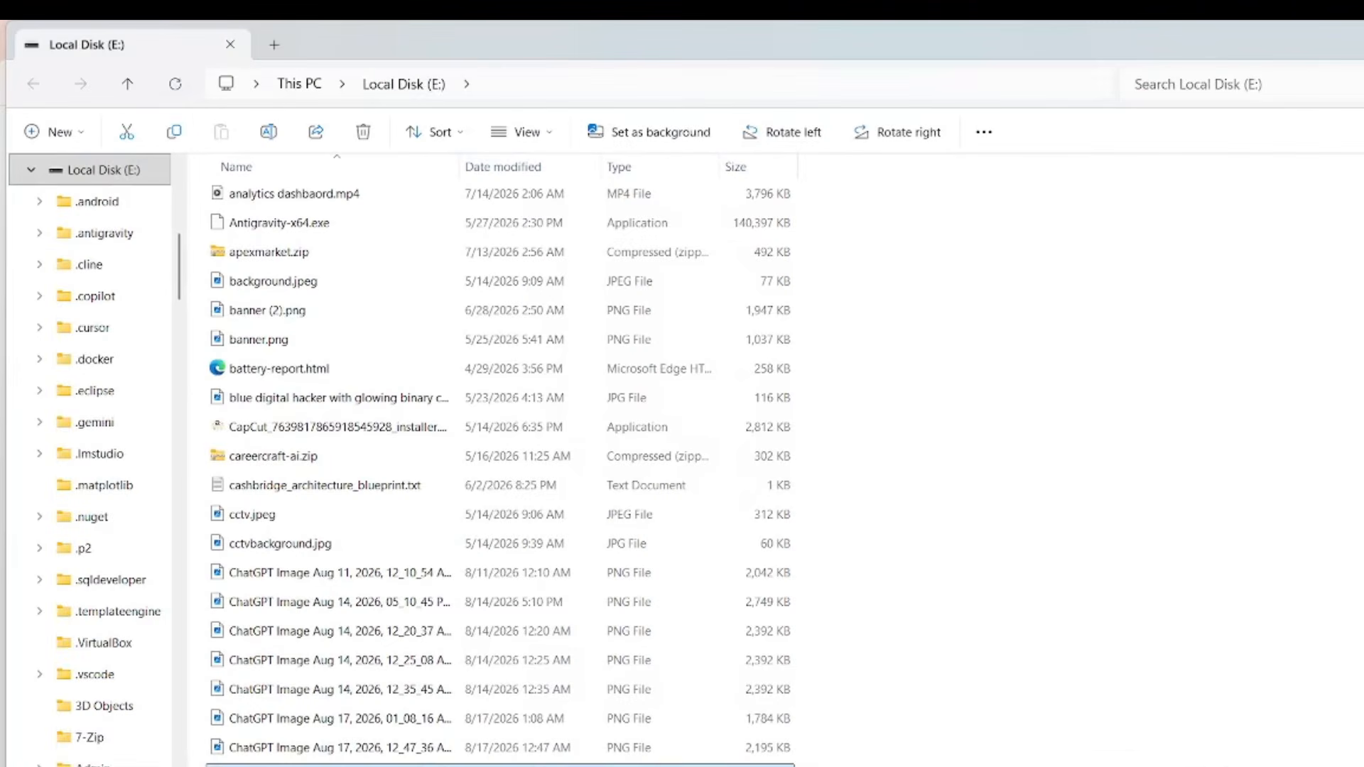
{"action": "key", "text": "shift+F10"}
{"action": "left_click", "coordinate": [720, 89]}
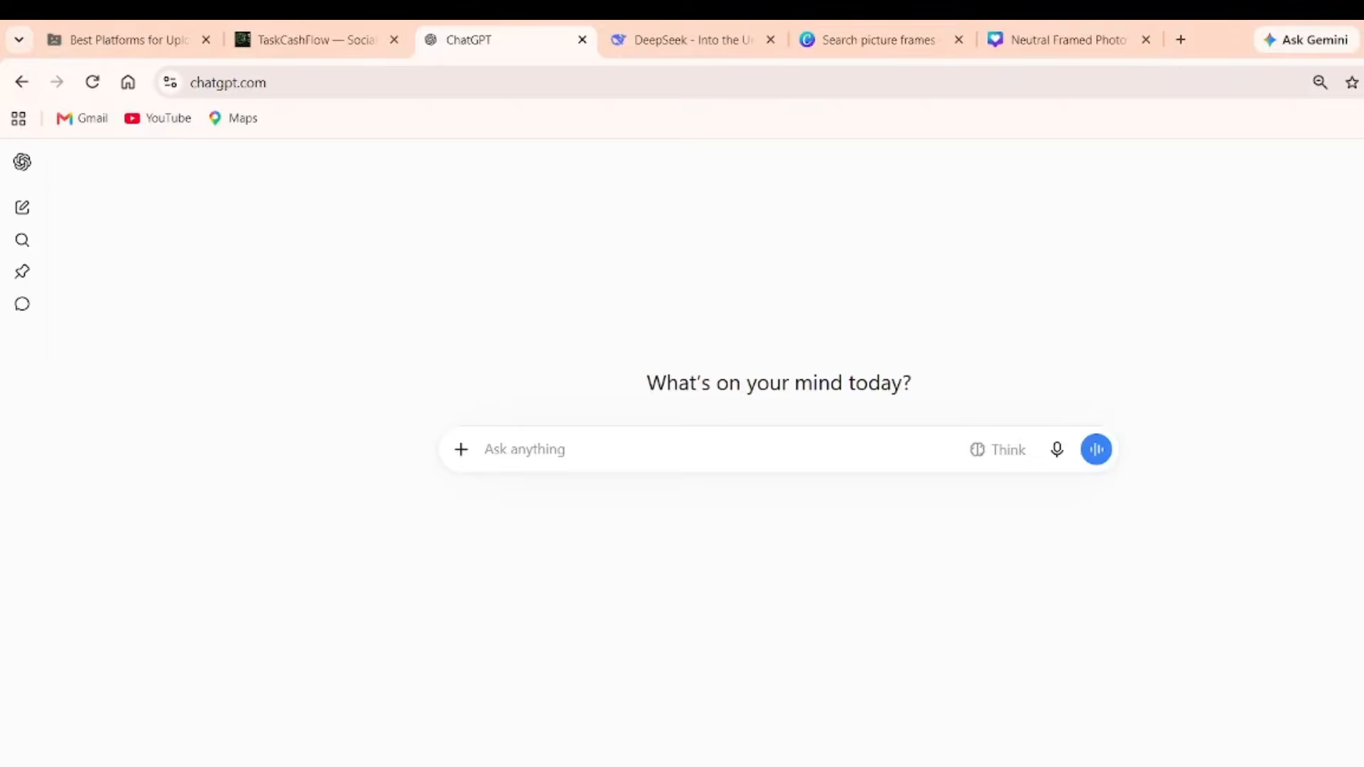
Upload the artwork PNG from Local Disk (E:), found by searching 'ppt', into Canva's Uploads.
{"action": "left_click", "coordinate": [896, 43]}
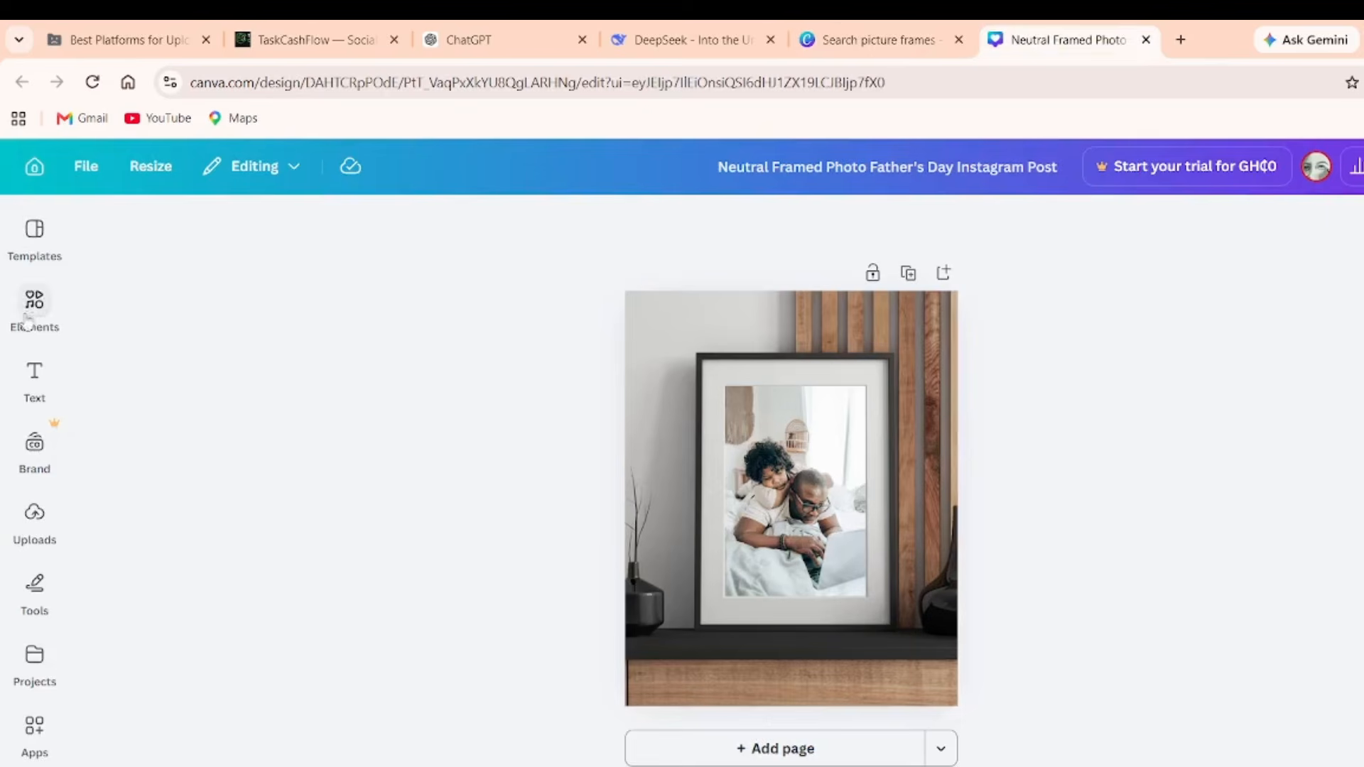
{"action": "left_click", "coordinate": [20, 545]}
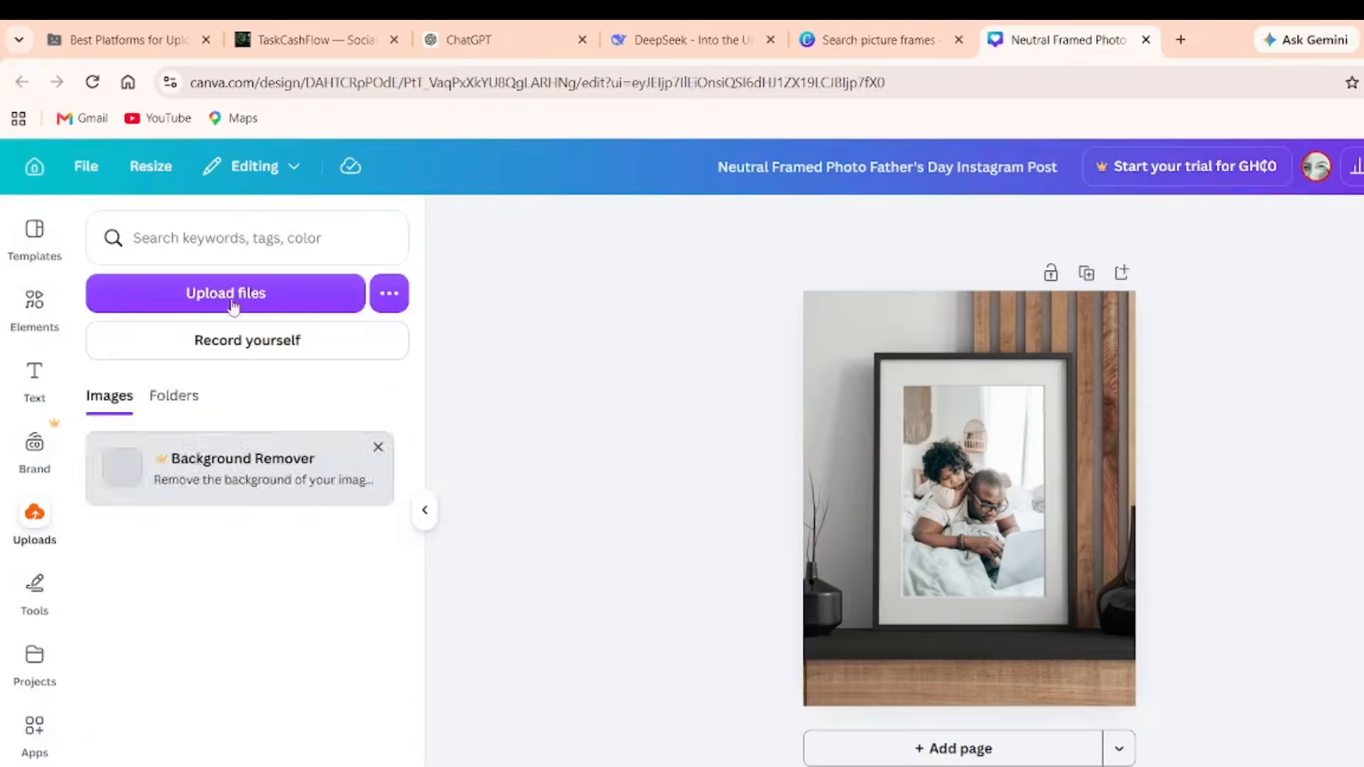
{"action": "left_click", "coordinate": [228, 296]}
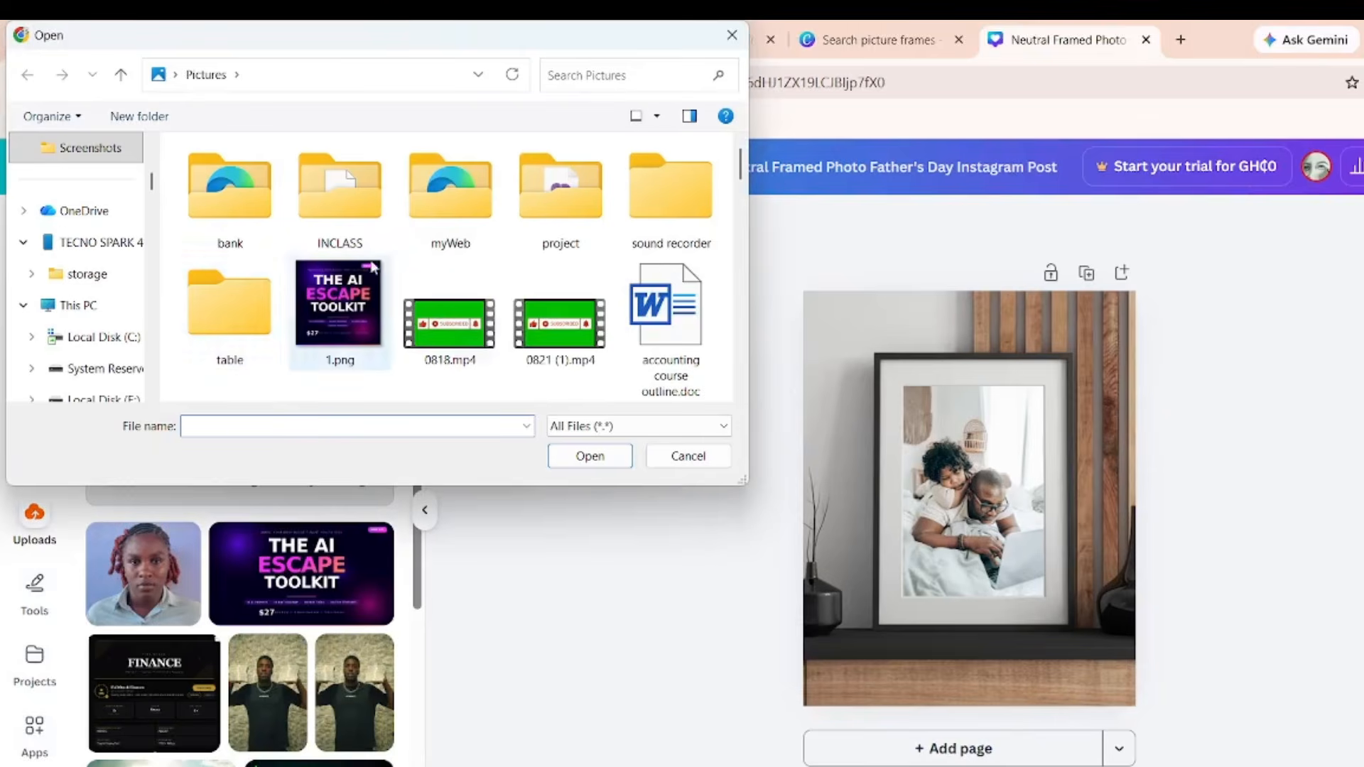
{"action": "scroll", "coordinate": [121, 348], "scroll_direction": "down", "scroll_amount": 3}
{"action": "left_click", "coordinate": [109, 211]}
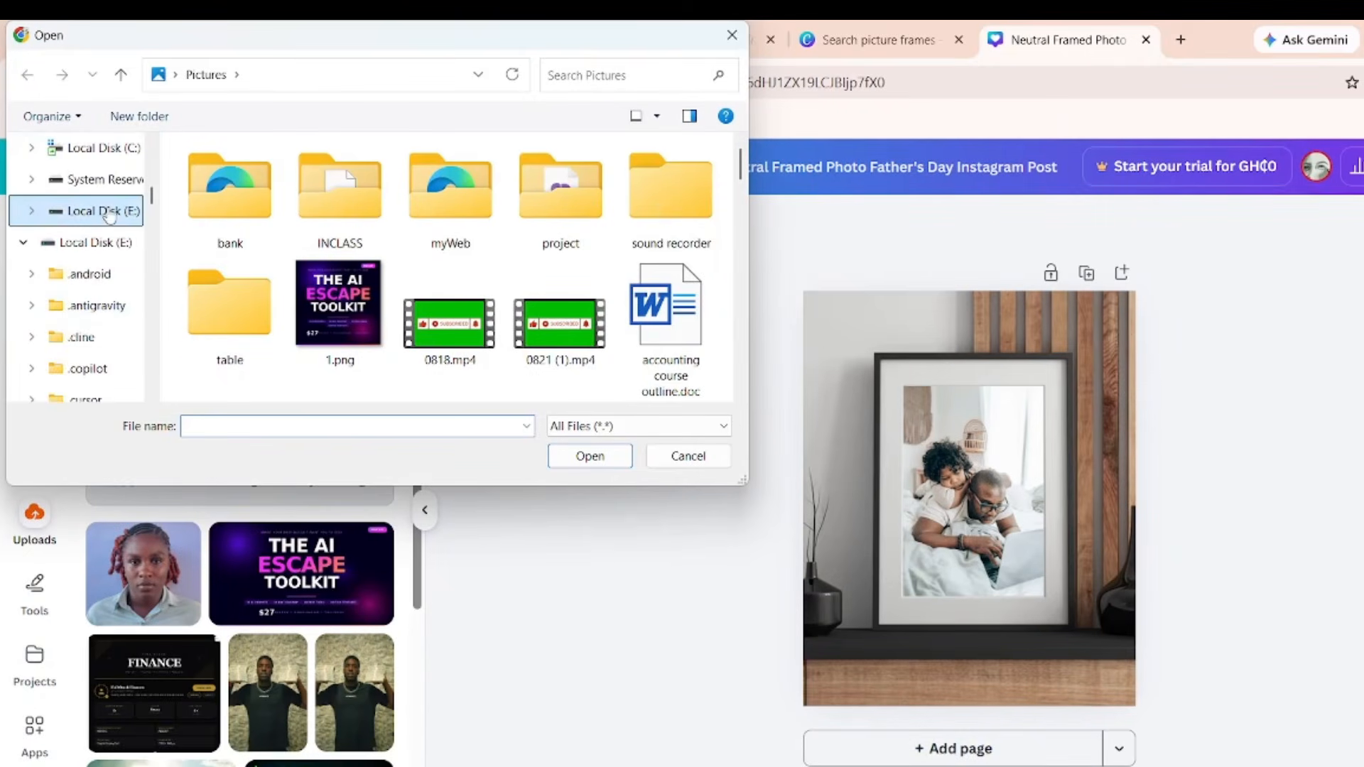
{"action": "left_click", "coordinate": [604, 71]}
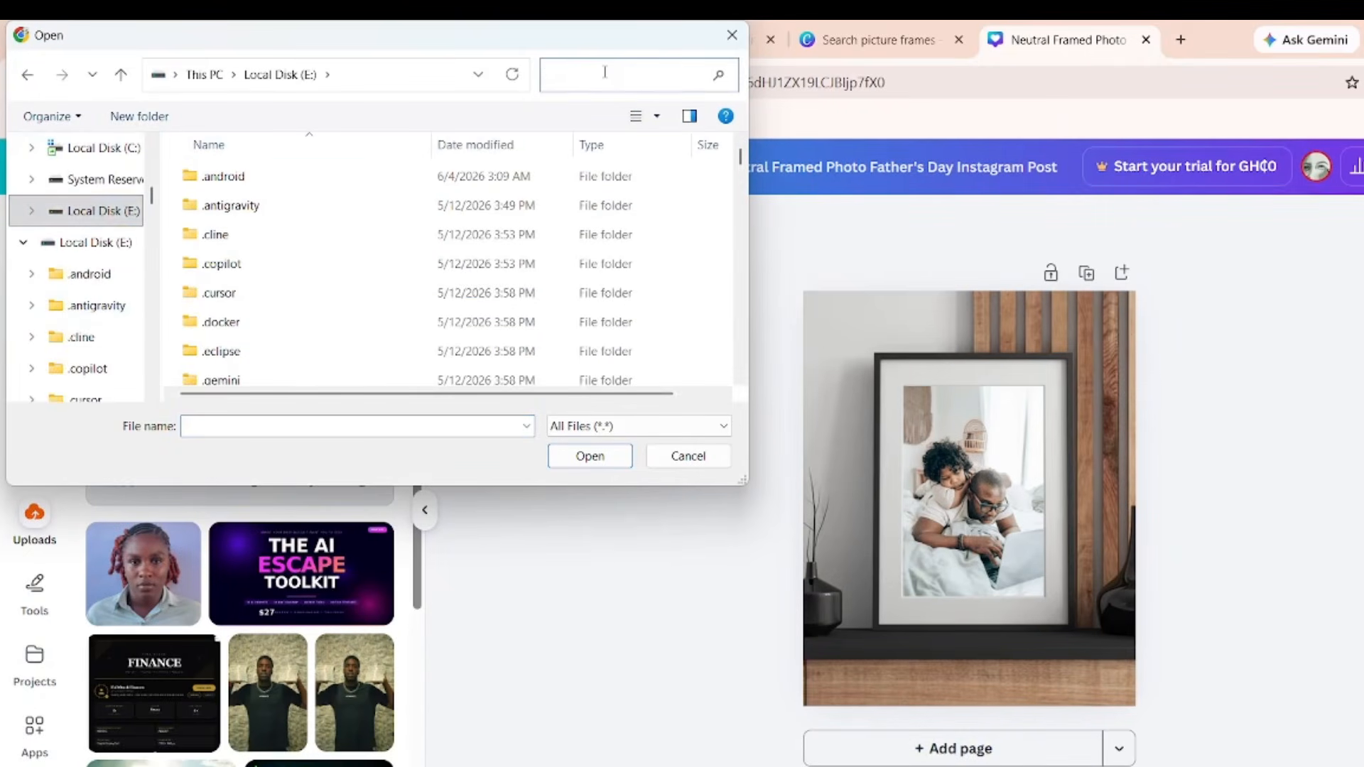
{"action": "type", "text": "ppt"}
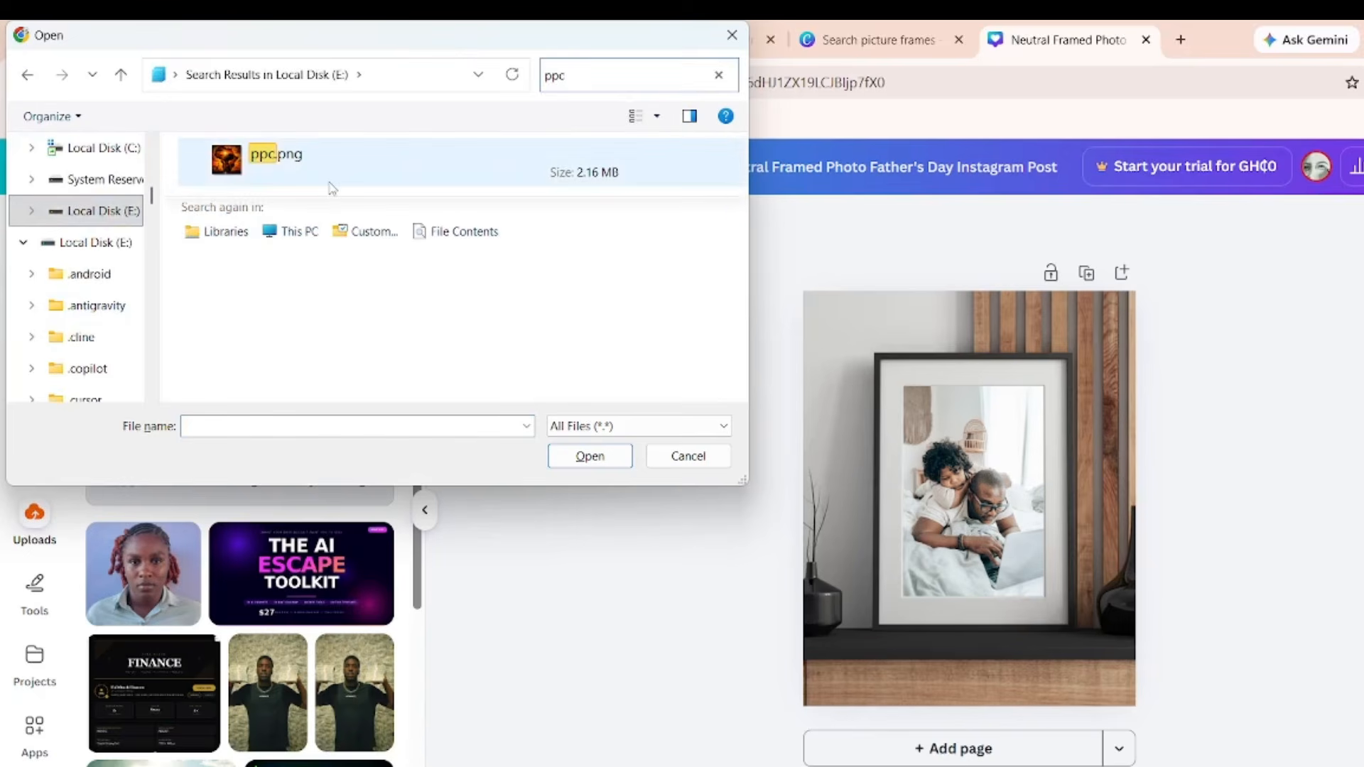
{"action": "double_click", "coordinate": [329, 160]}
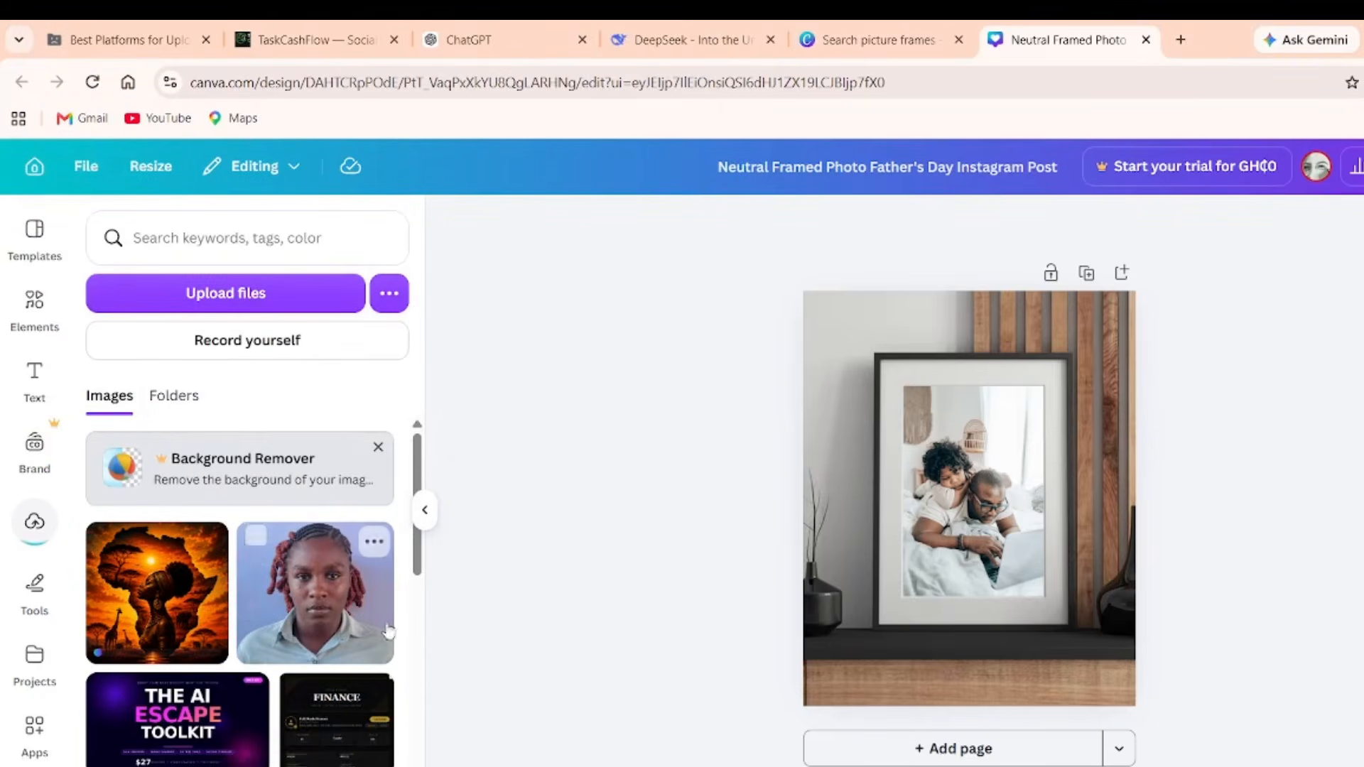
Move the old portrait upload to the trash.
{"action": "scroll", "coordinate": [320, 512], "scroll_direction": "down", "scroll_amount": 2}
{"action": "scroll", "coordinate": [320, 512], "scroll_direction": "down", "scroll_amount": 3}
{"action": "scroll", "coordinate": [312, 506], "scroll_direction": "up", "scroll_amount": 4}
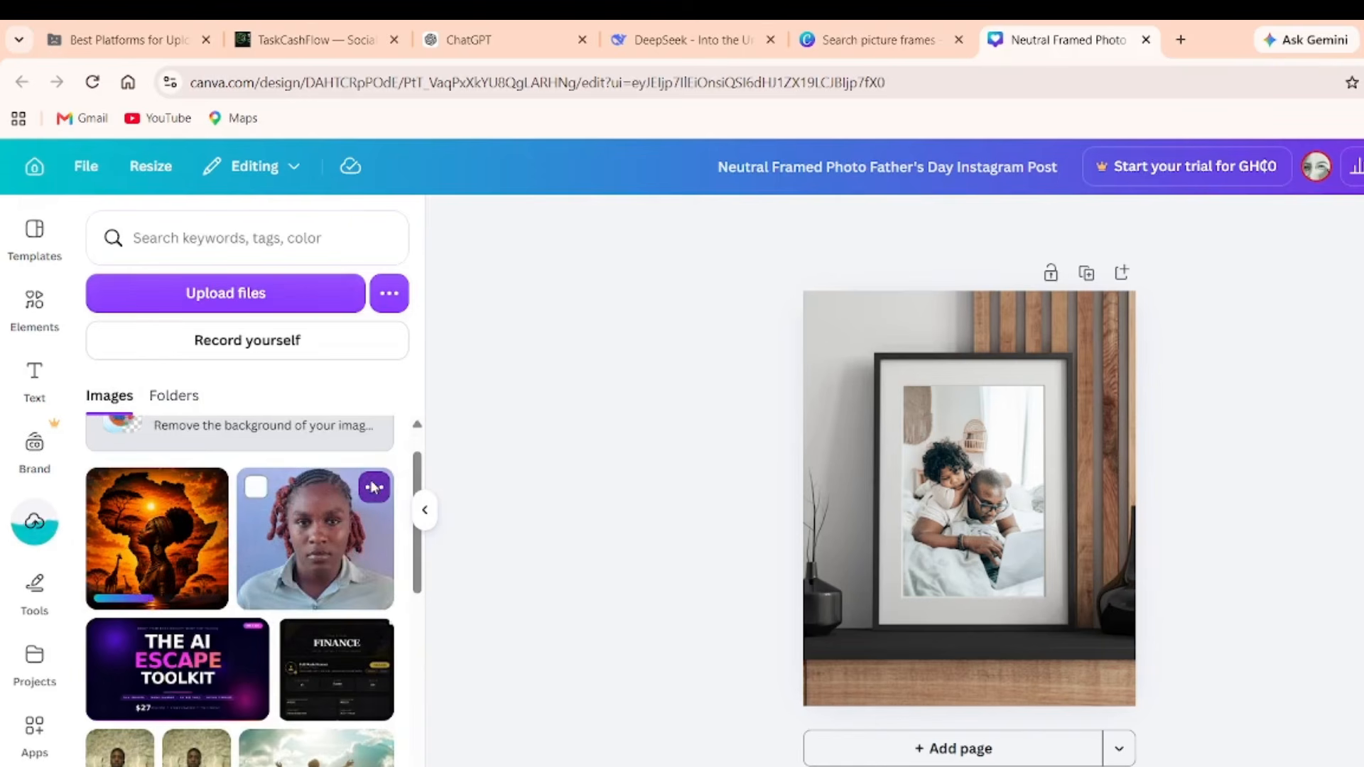
{"action": "left_click", "coordinate": [375, 487]}
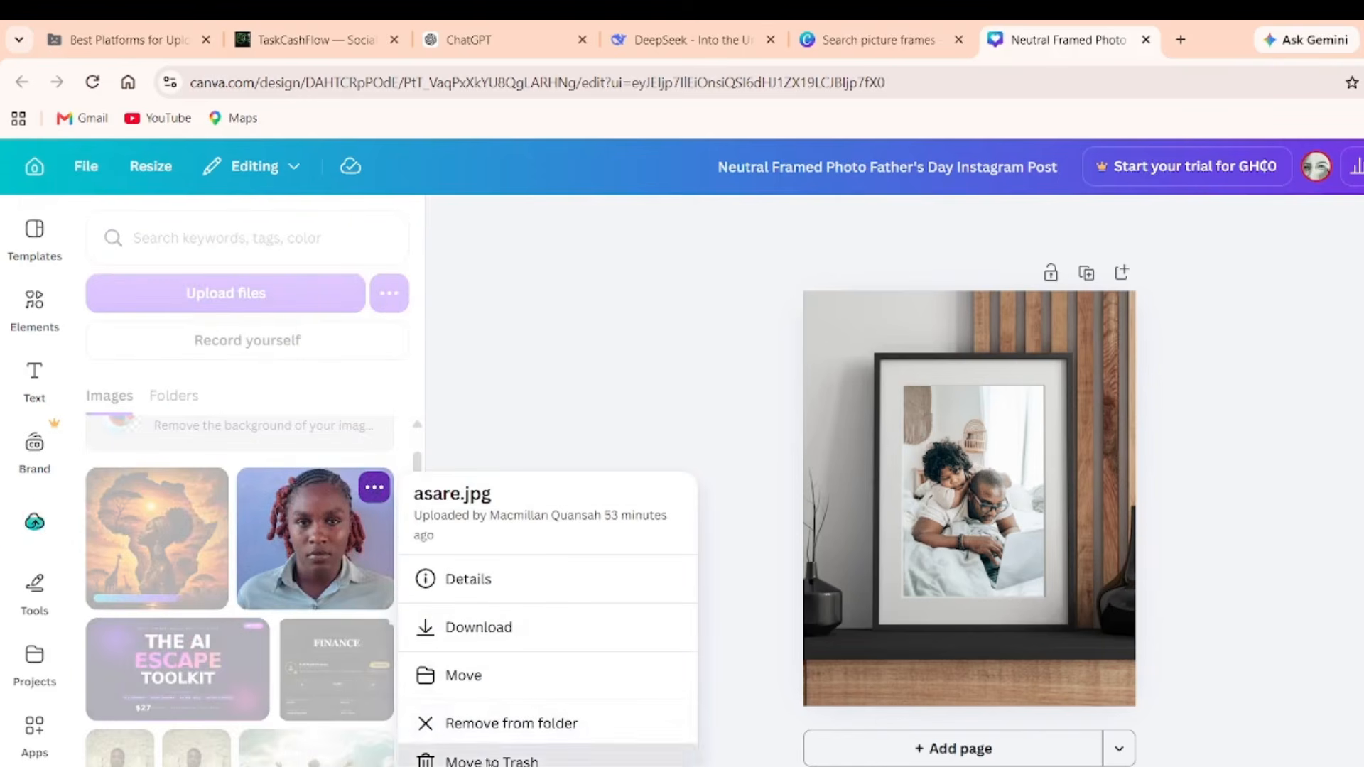
{"action": "left_click", "coordinate": [490, 760]}
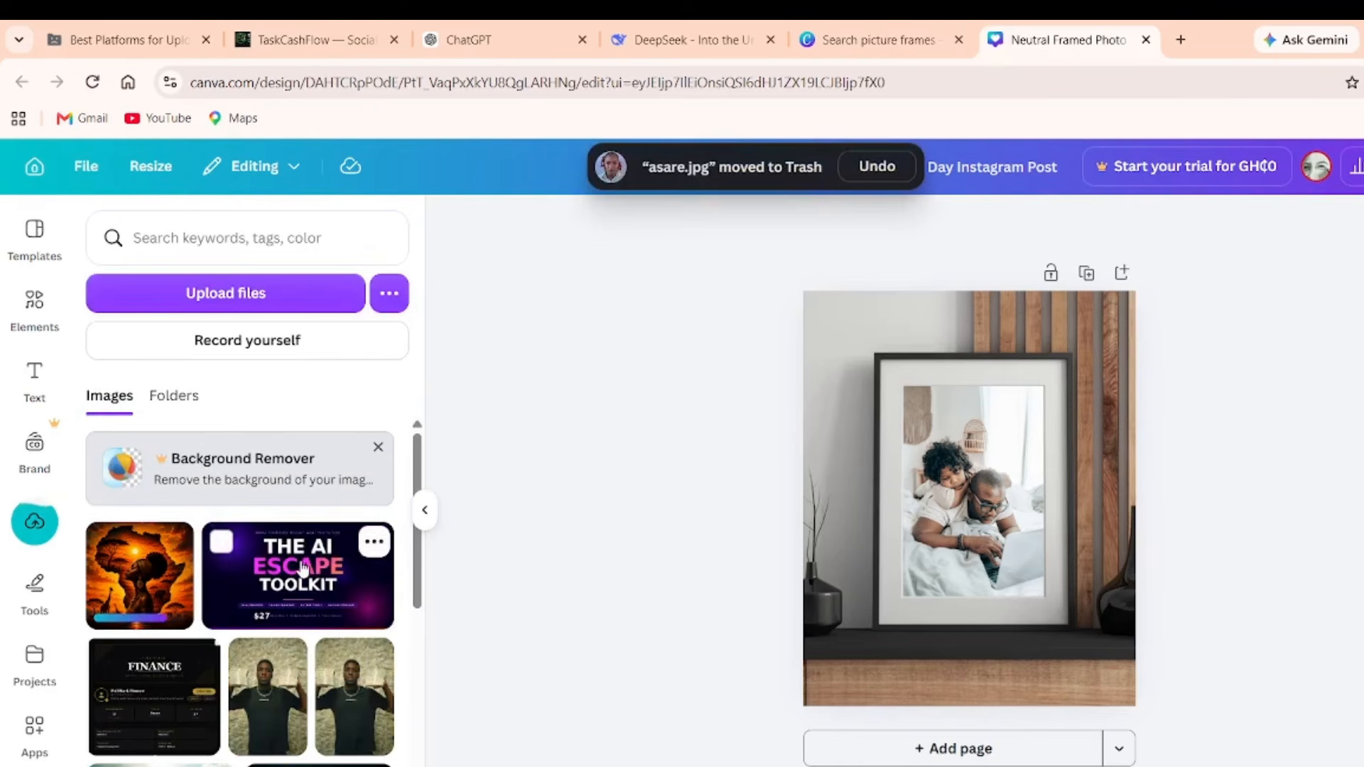
Place the artwork in the picture frame, enlarging and centring it to fill the frame.
{"action": "mouse_move", "coordinate": [144, 611]}
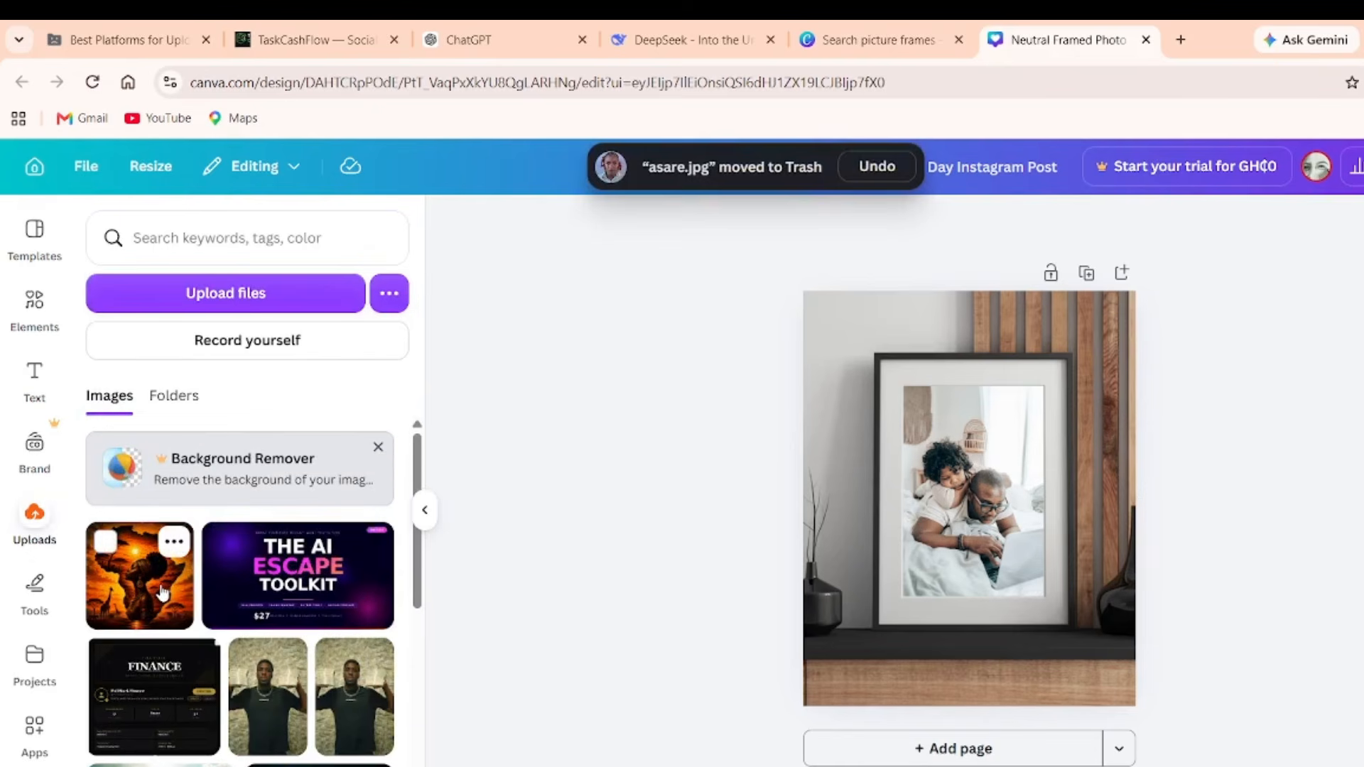
{"action": "left_click_drag", "start_coordinate": [135, 595], "coordinate": [931, 522]}
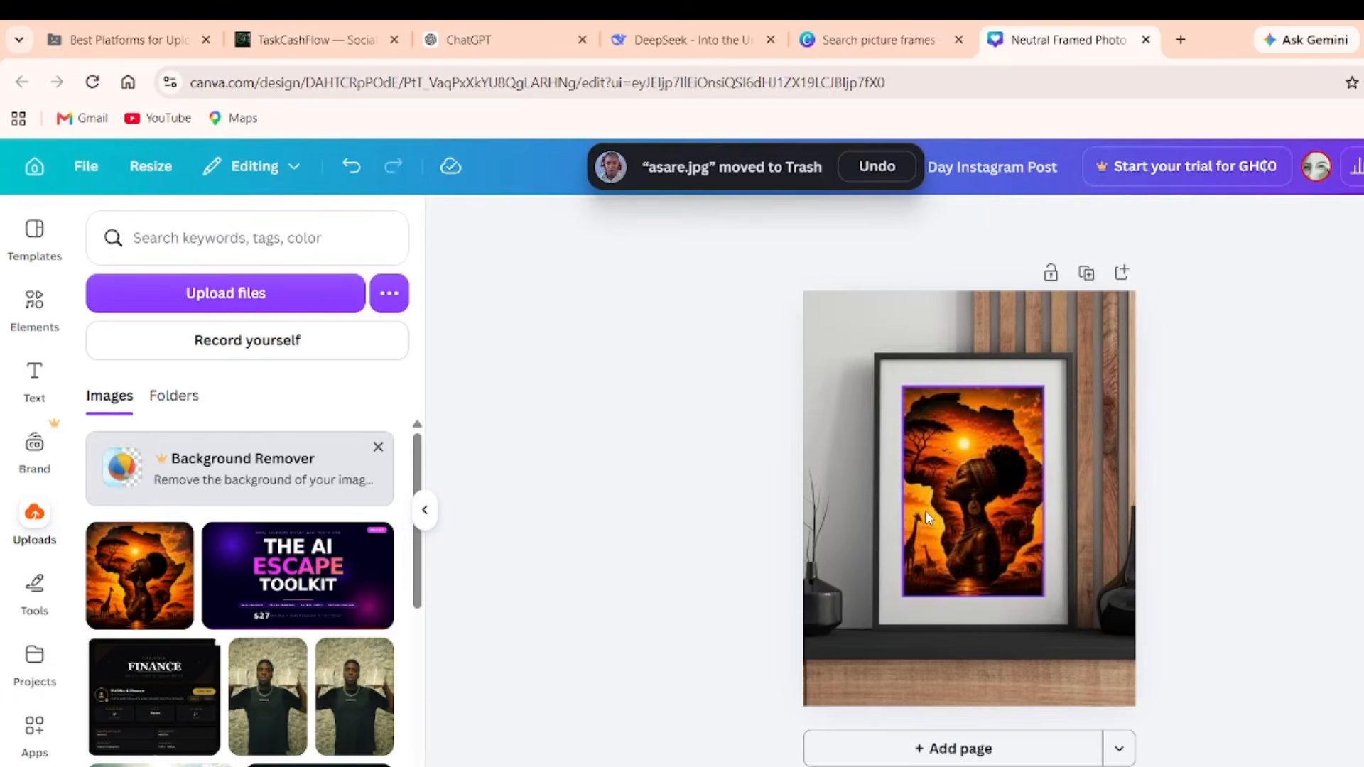
{"action": "left_click", "coordinate": [896, 398]}
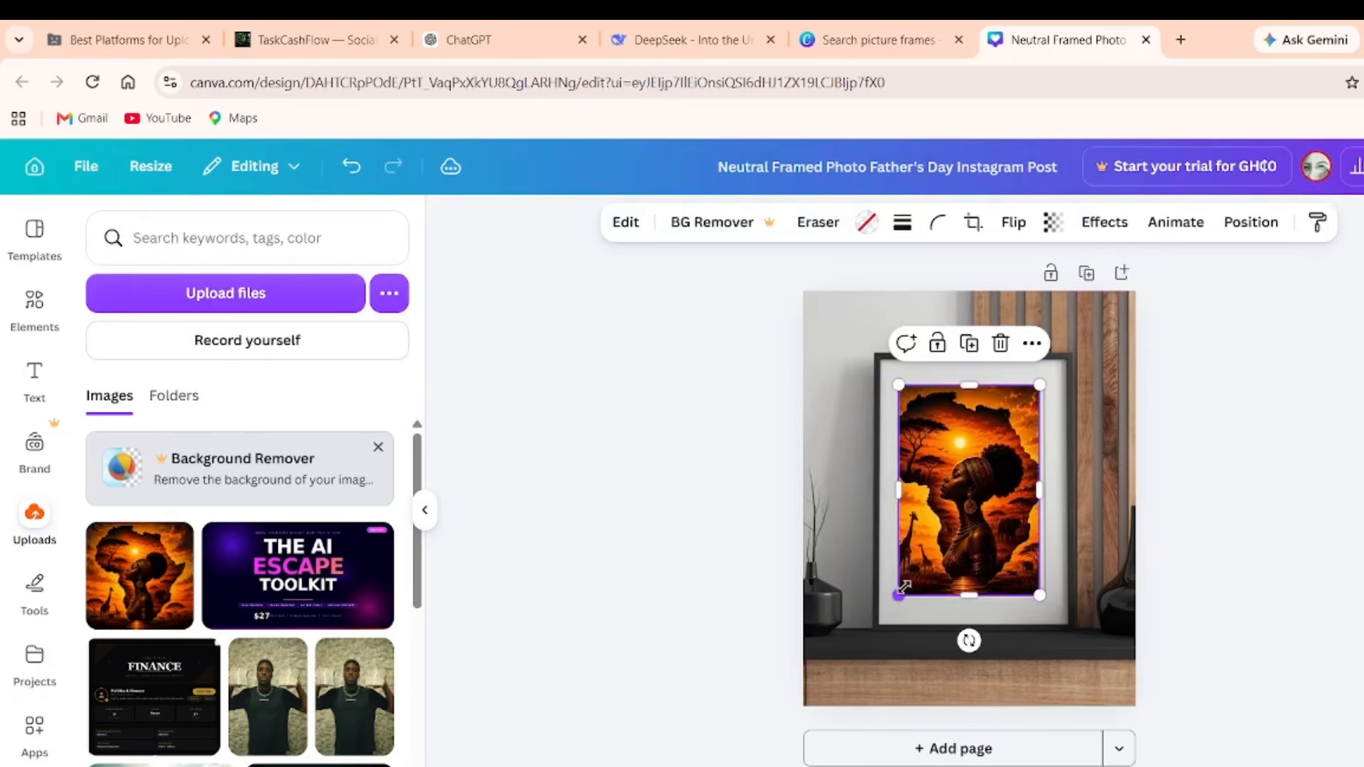
{"action": "left_click_drag", "start_coordinate": [899, 593], "coordinate": [883, 623]}
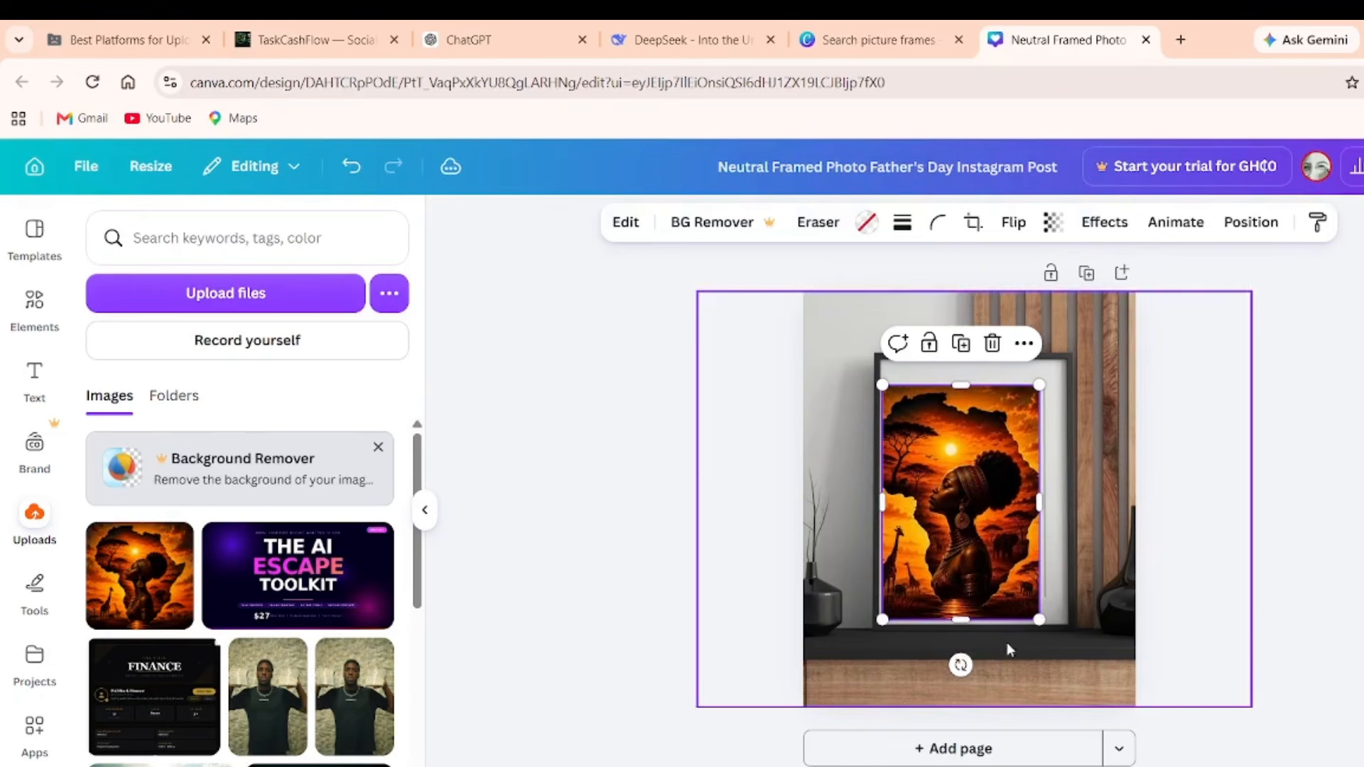
{"action": "left_click_drag", "start_coordinate": [1040, 625], "coordinate": [1051, 635]}
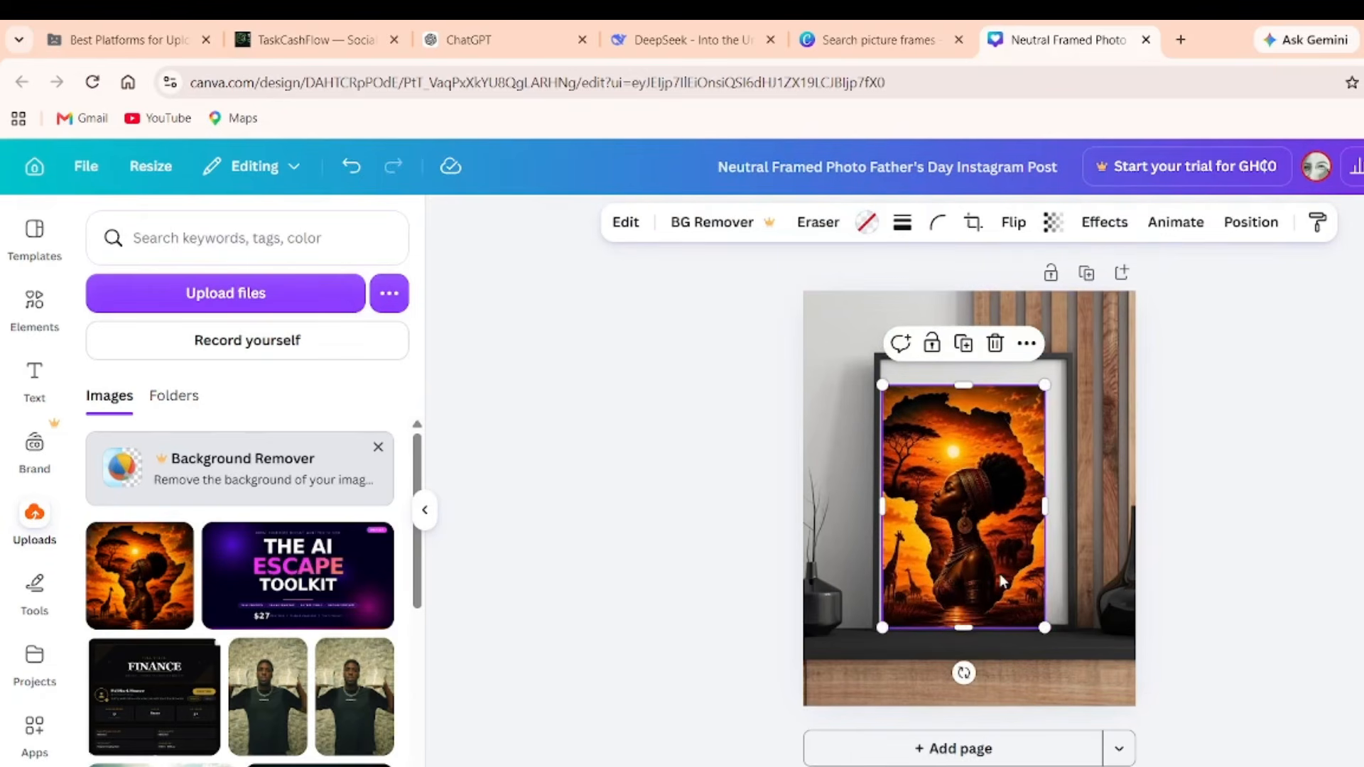
{"action": "left_click_drag", "start_coordinate": [1001, 577], "coordinate": [1009, 560]}
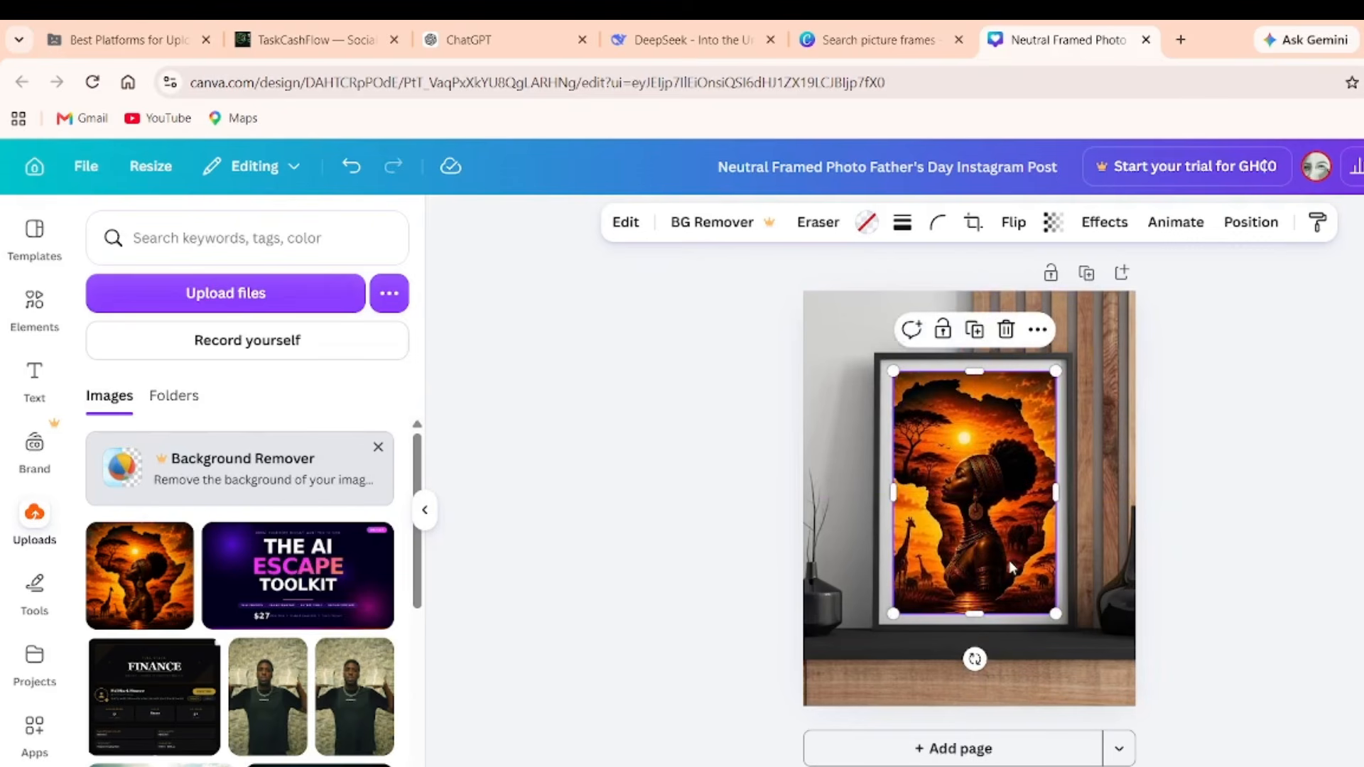
{"action": "left_click", "coordinate": [1200, 583]}
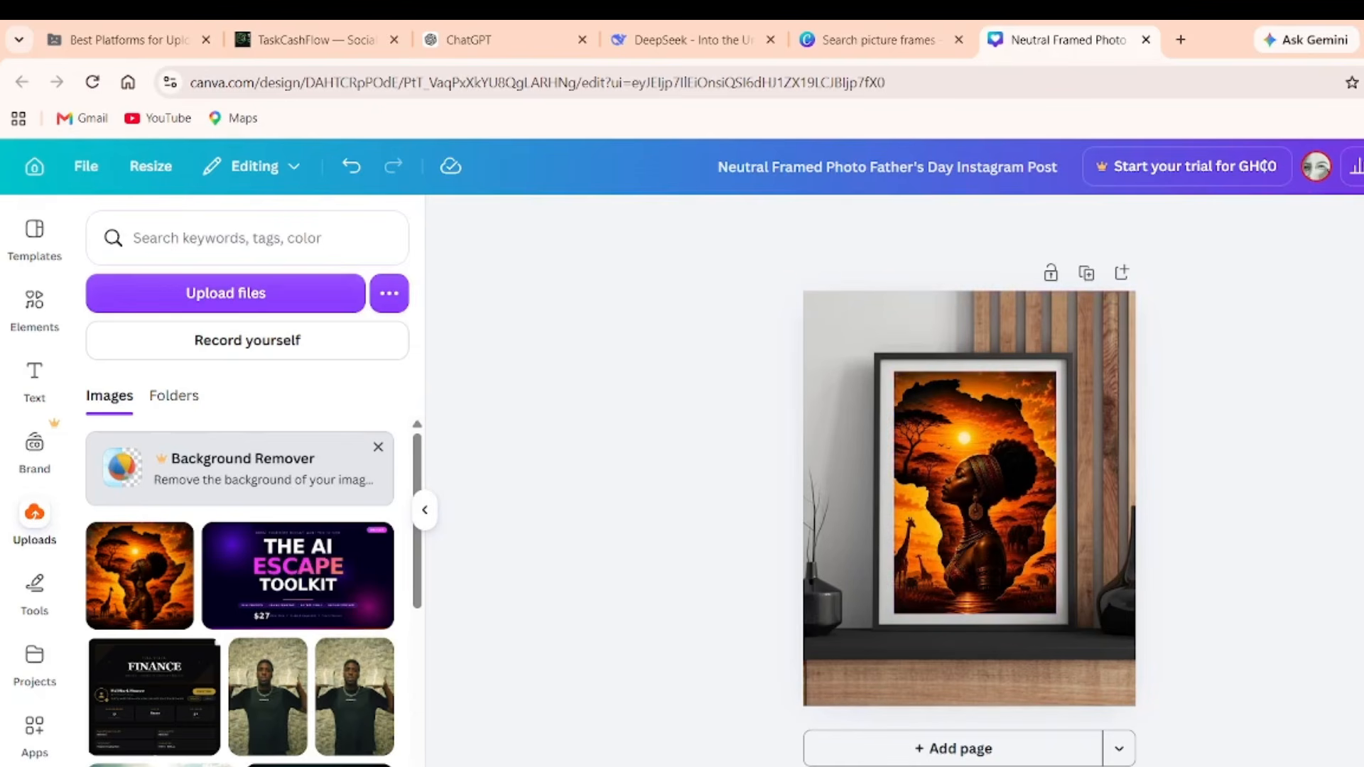
{"action": "left_click", "coordinate": [1363, 166]}
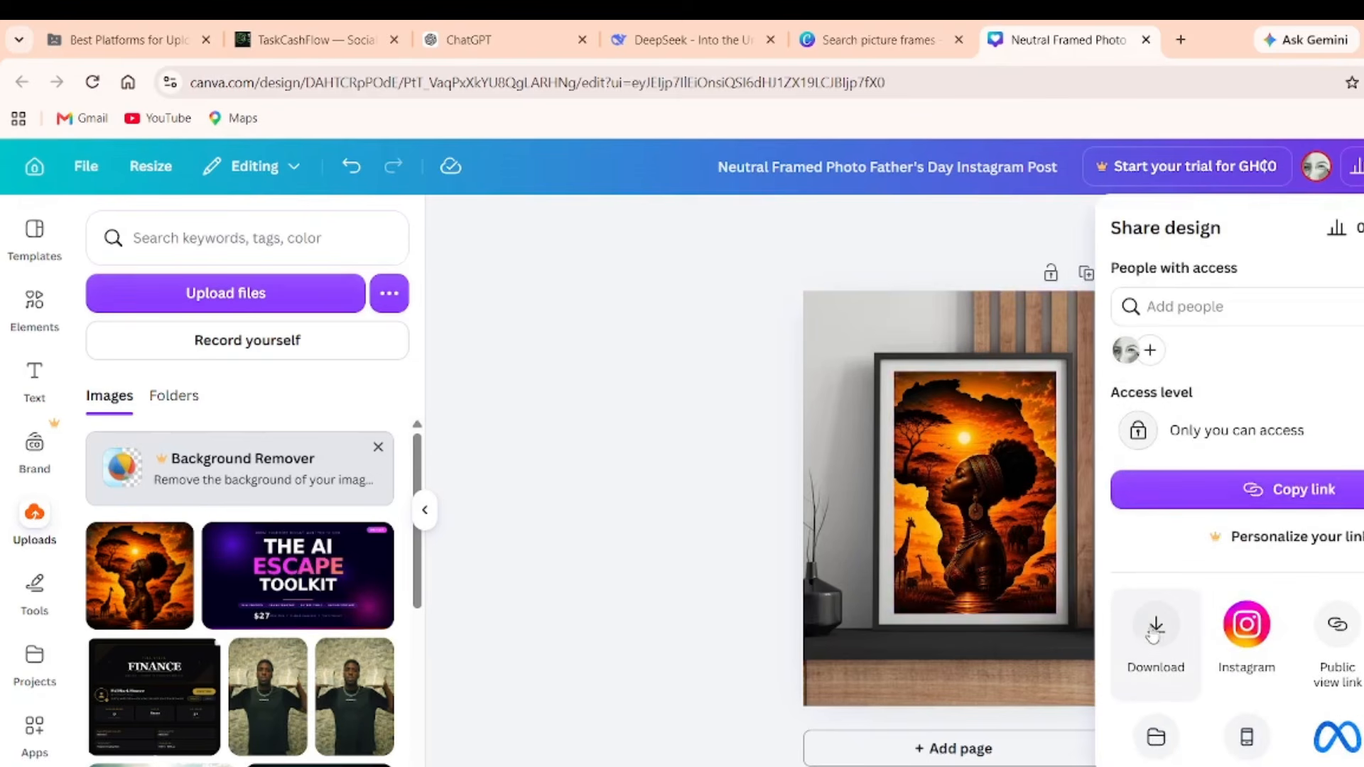
Download the framed mockup as a PNG, try a larger size, and dismiss the upgrade prompt.
{"action": "left_click", "coordinate": [1154, 629]}
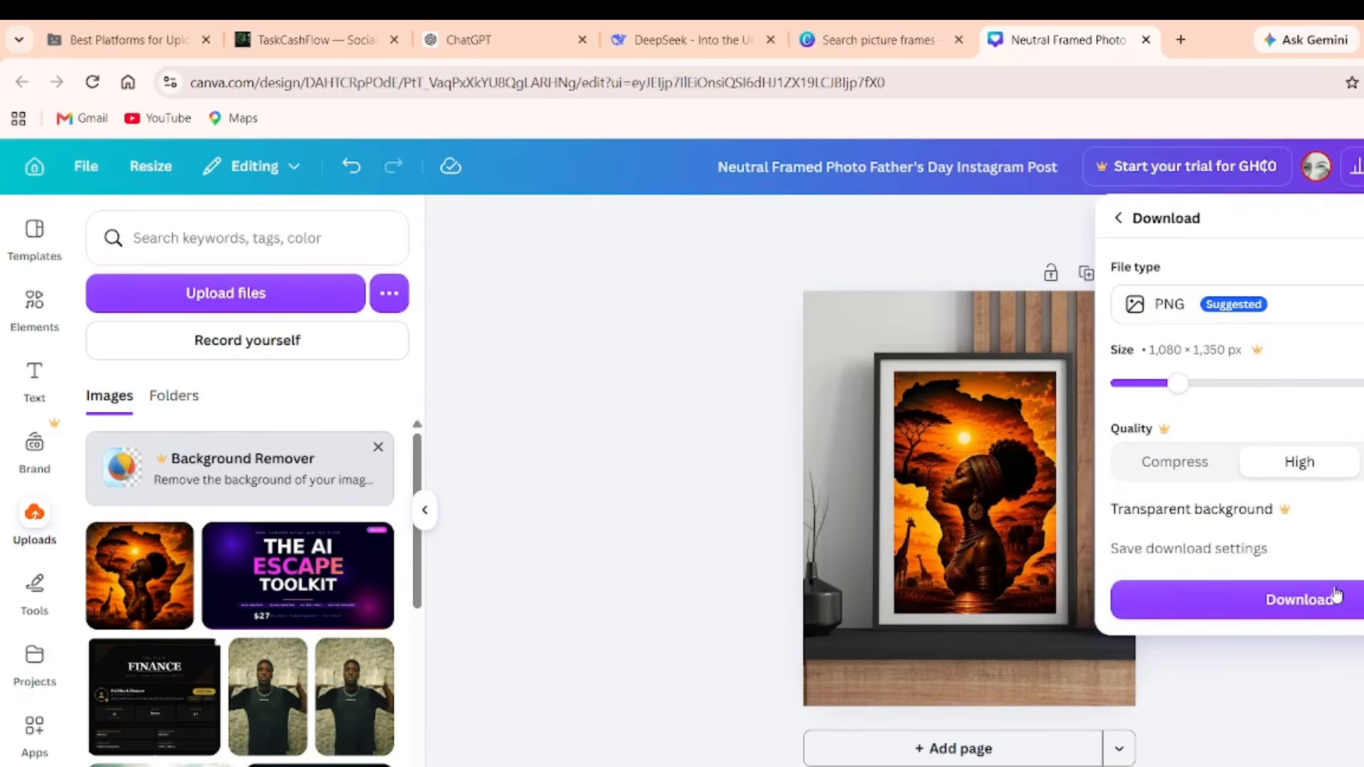
{"action": "left_click", "coordinate": [1336, 595]}
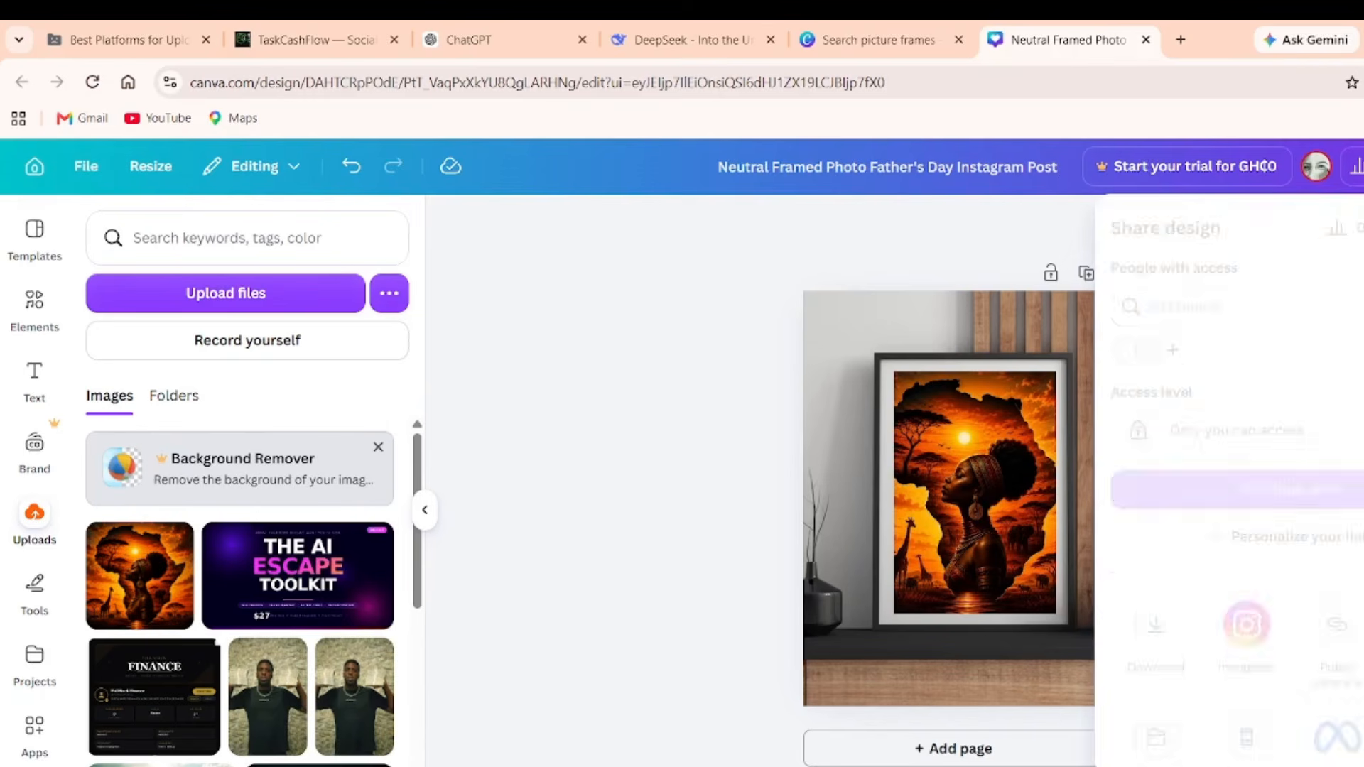
{"action": "scroll", "coordinate": [1335, 661], "scroll_direction": "down", "scroll_amount": 1}
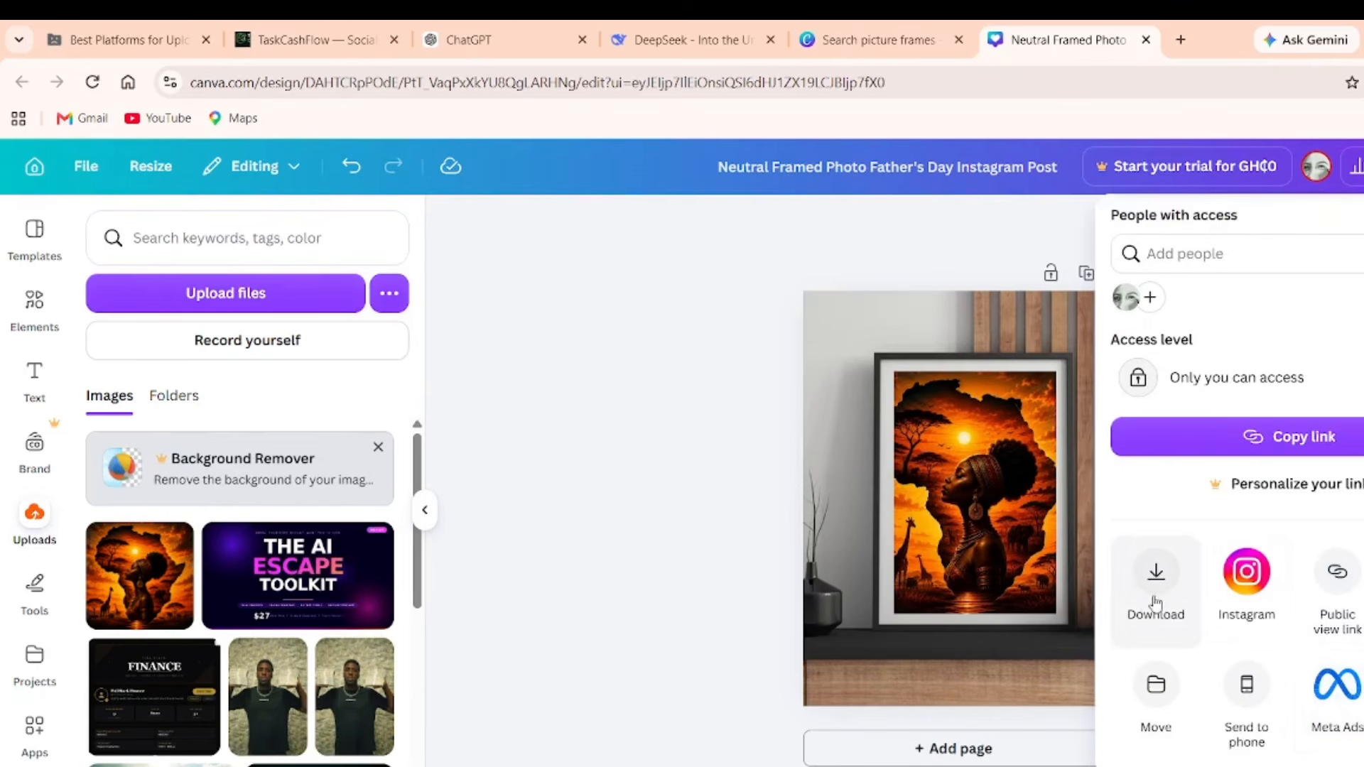
{"action": "left_click", "coordinate": [1158, 611]}
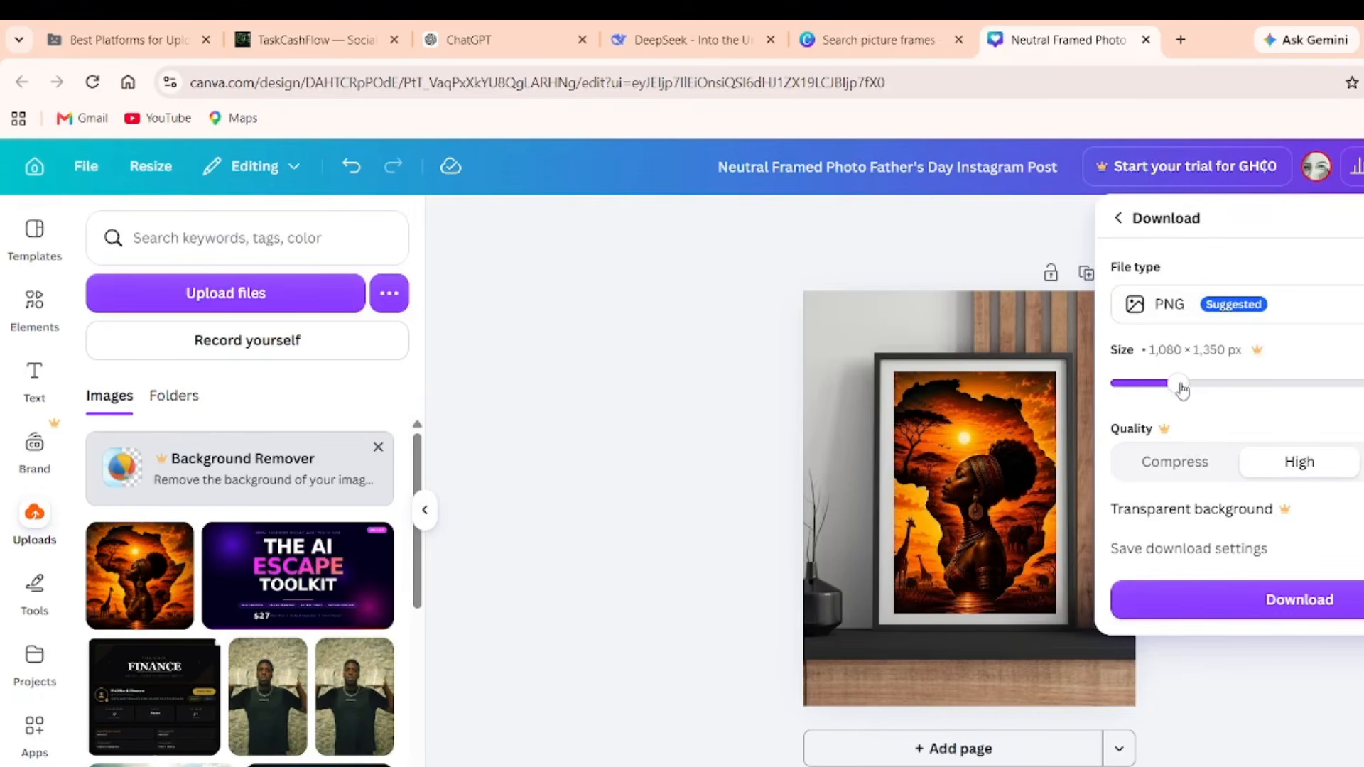
{"action": "left_click", "coordinate": [1209, 393]}
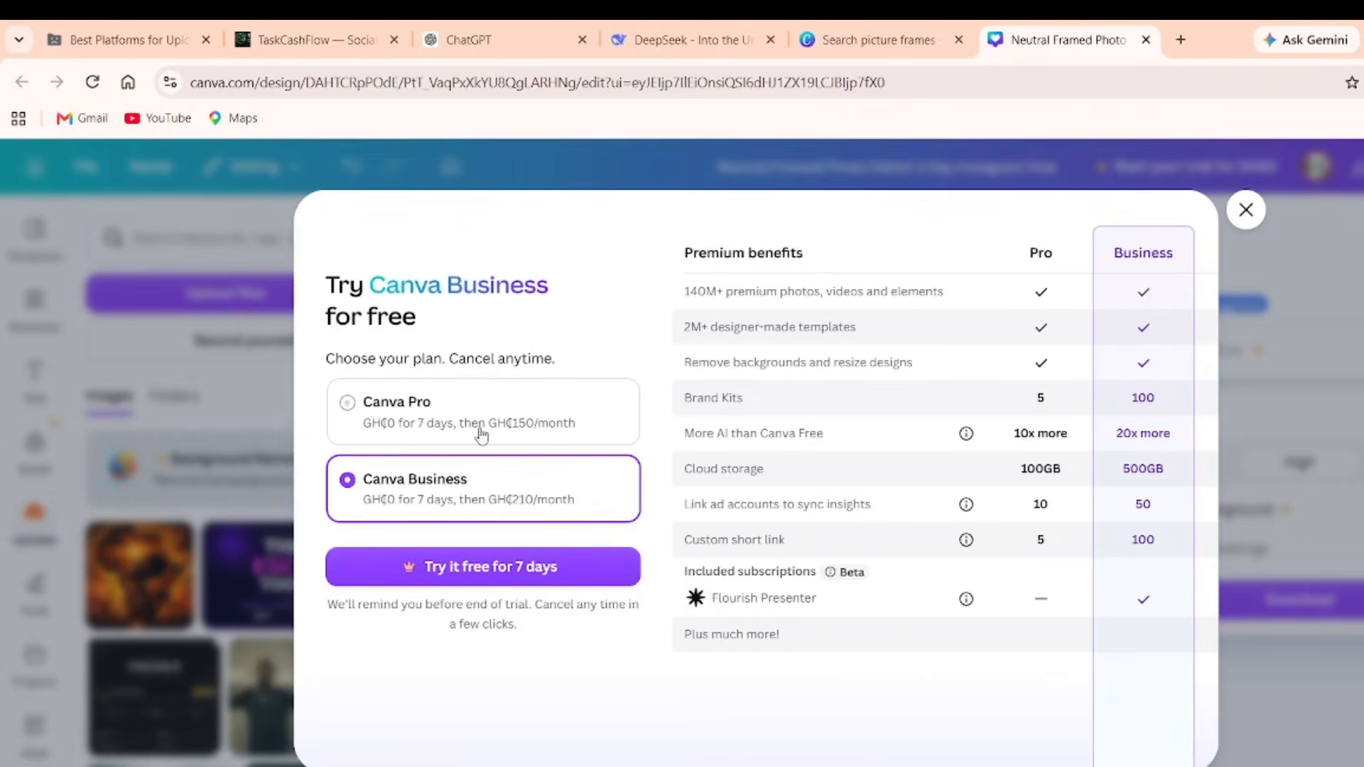
{"action": "left_click", "coordinate": [1242, 213]}
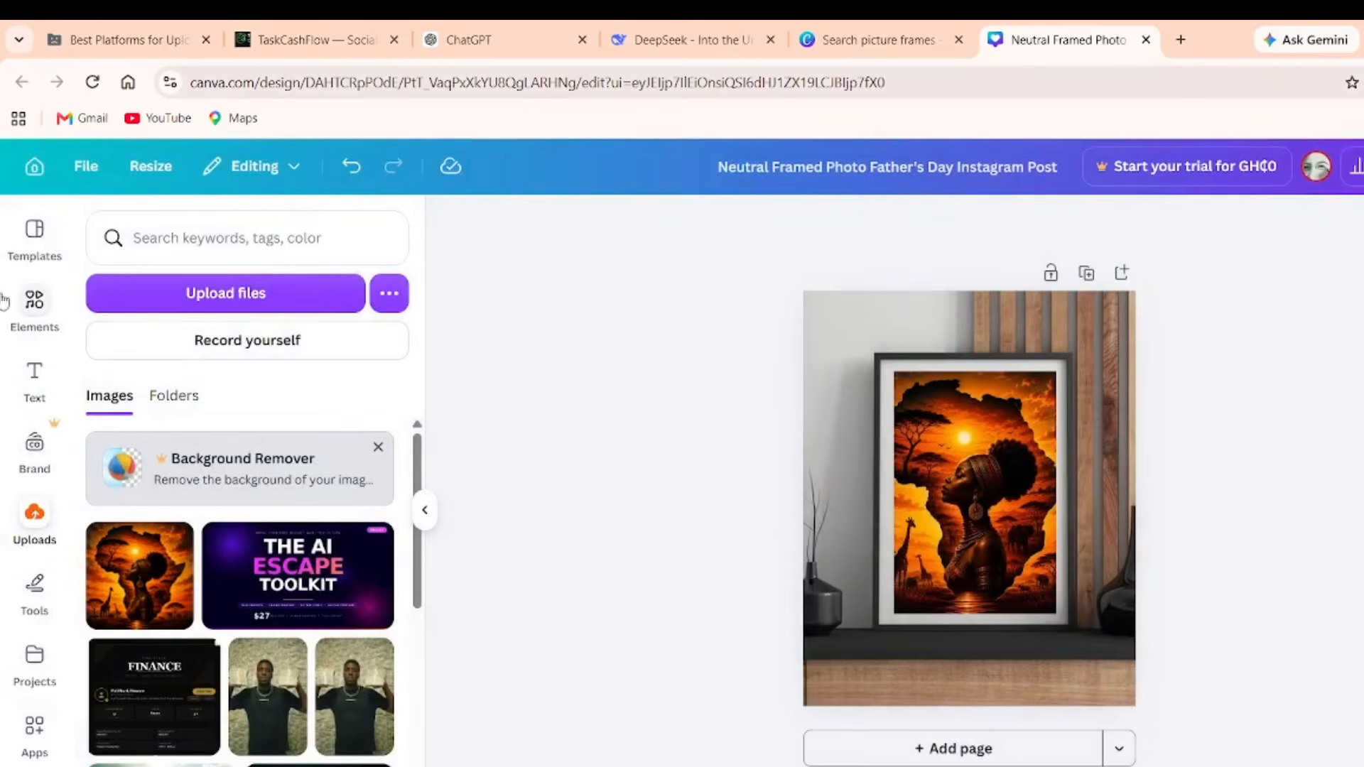
Search home for 'pictures' and open the Beige Floral Classic Vintage Mockup Frame design.
{"action": "left_click", "coordinate": [30, 324]}
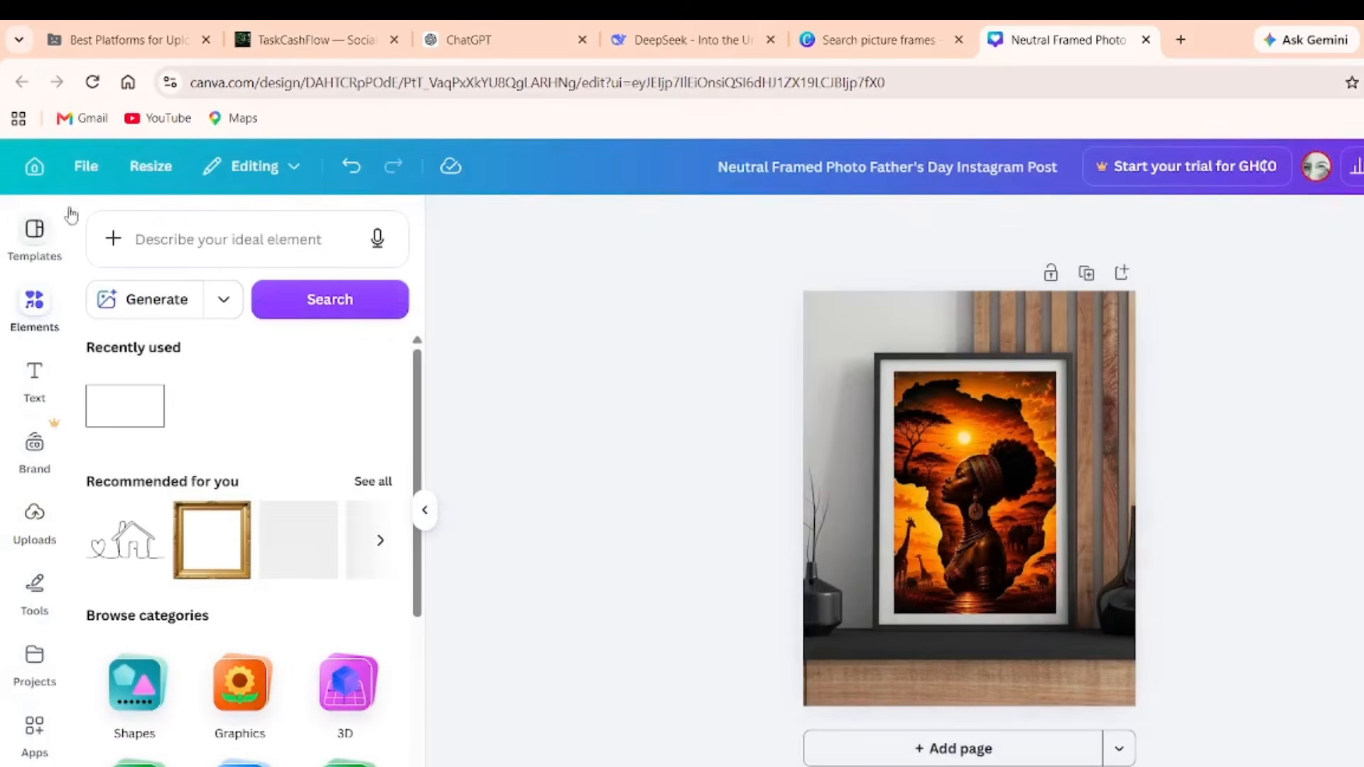
{"action": "left_click", "coordinate": [33, 167]}
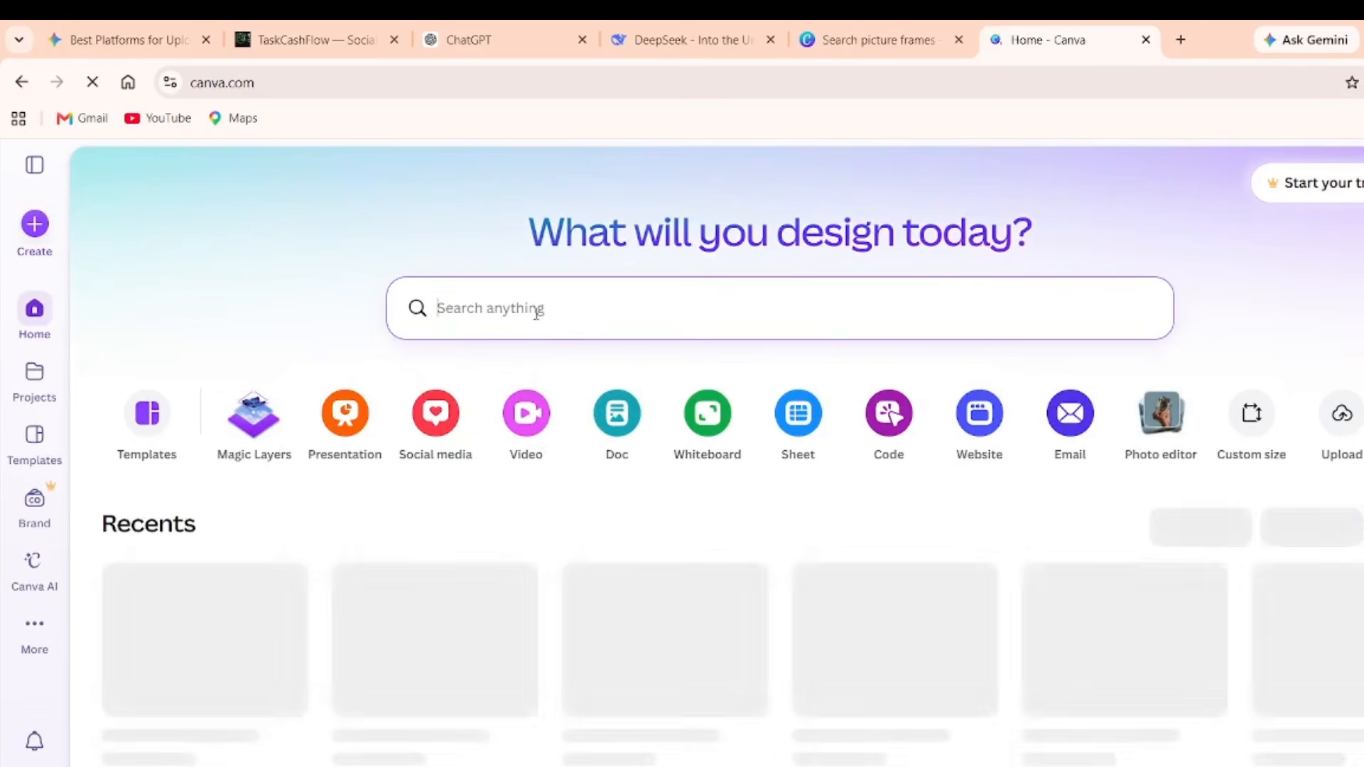
{"action": "type", "text": "pictures"}
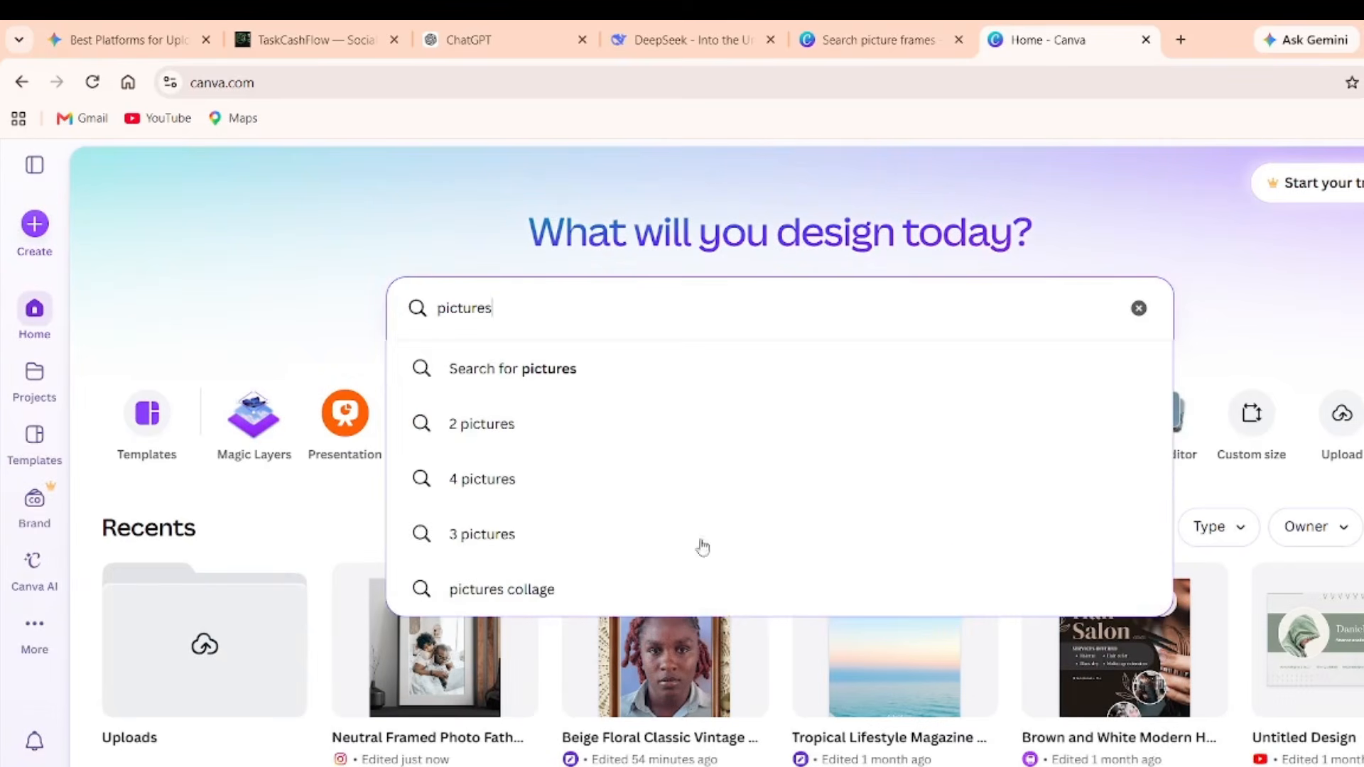
{"action": "left_click", "coordinate": [664, 660]}
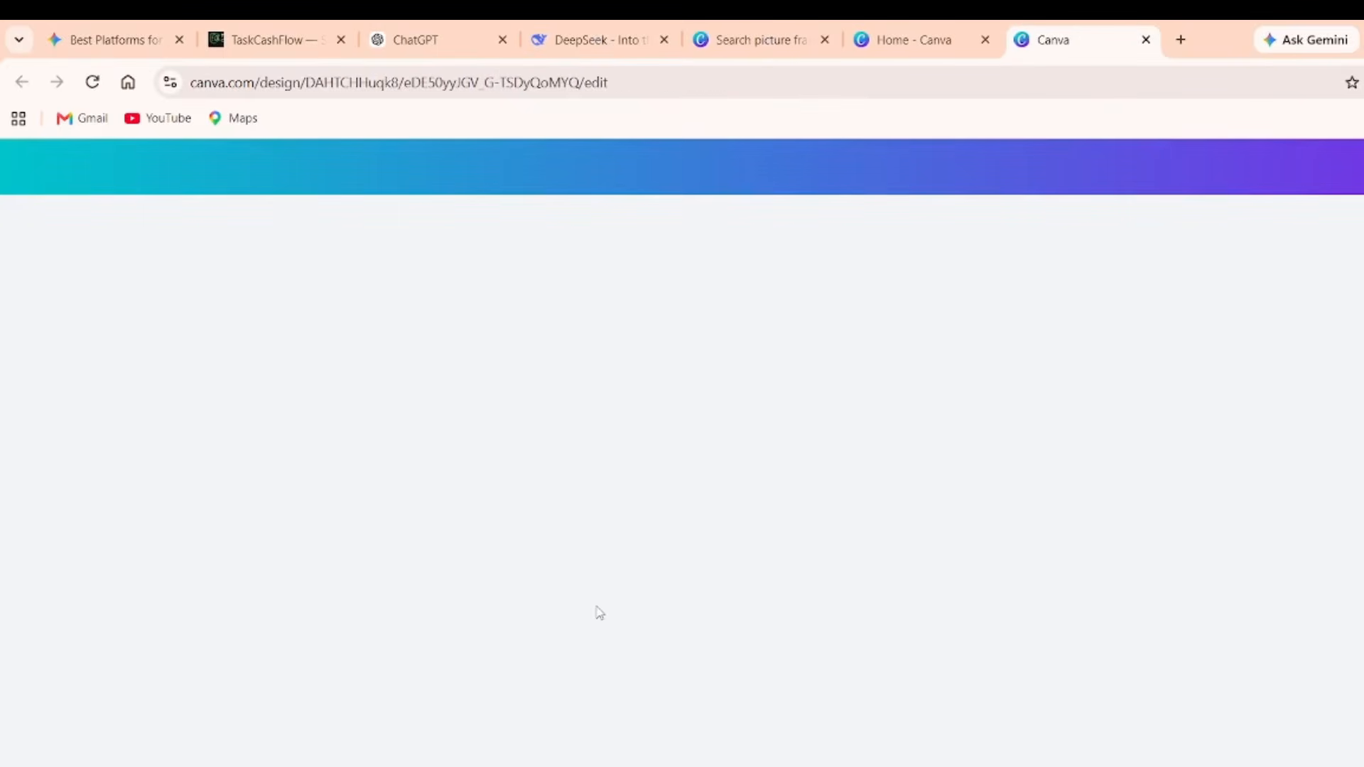
{"action": "left_click", "coordinate": [804, 526]}
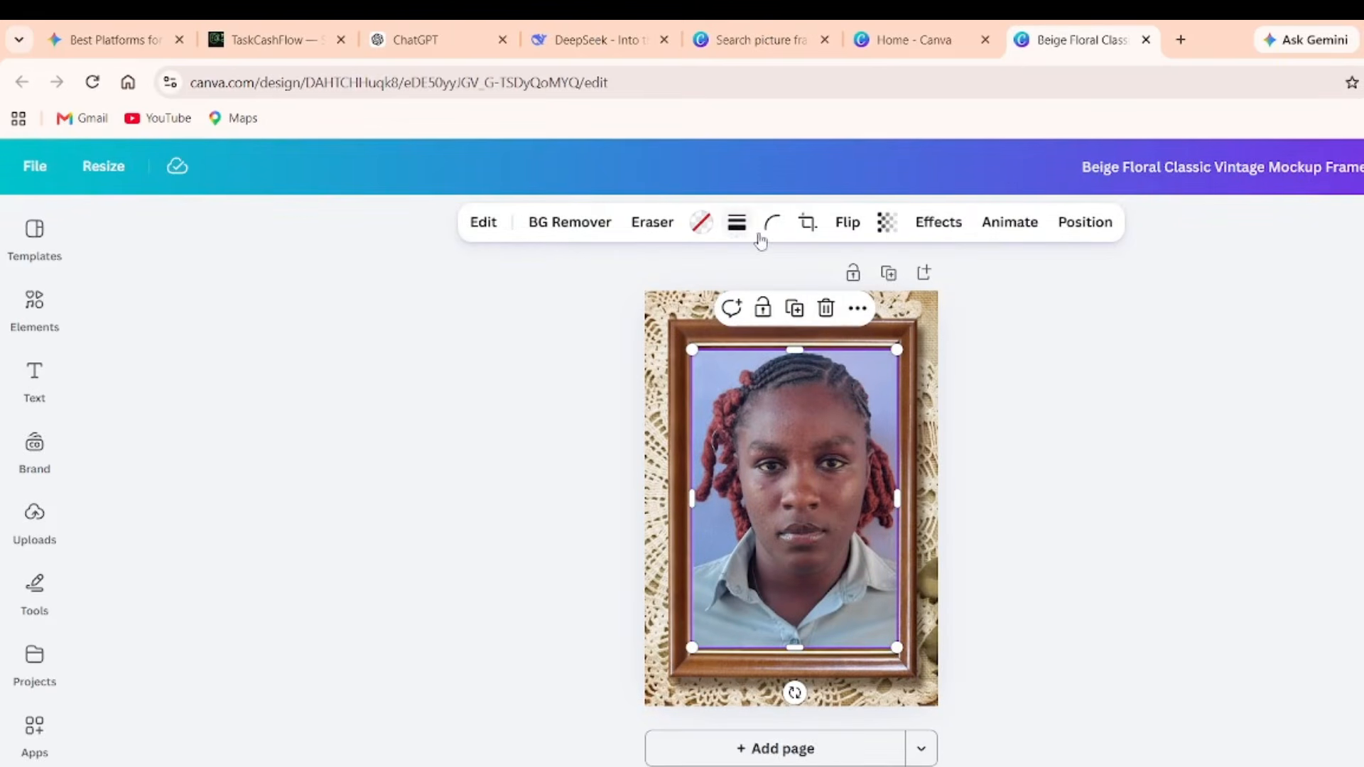
Delete the portrait but keep the frame, then drop the Mother Africa artwork into it.
{"action": "left_click", "coordinate": [827, 310]}
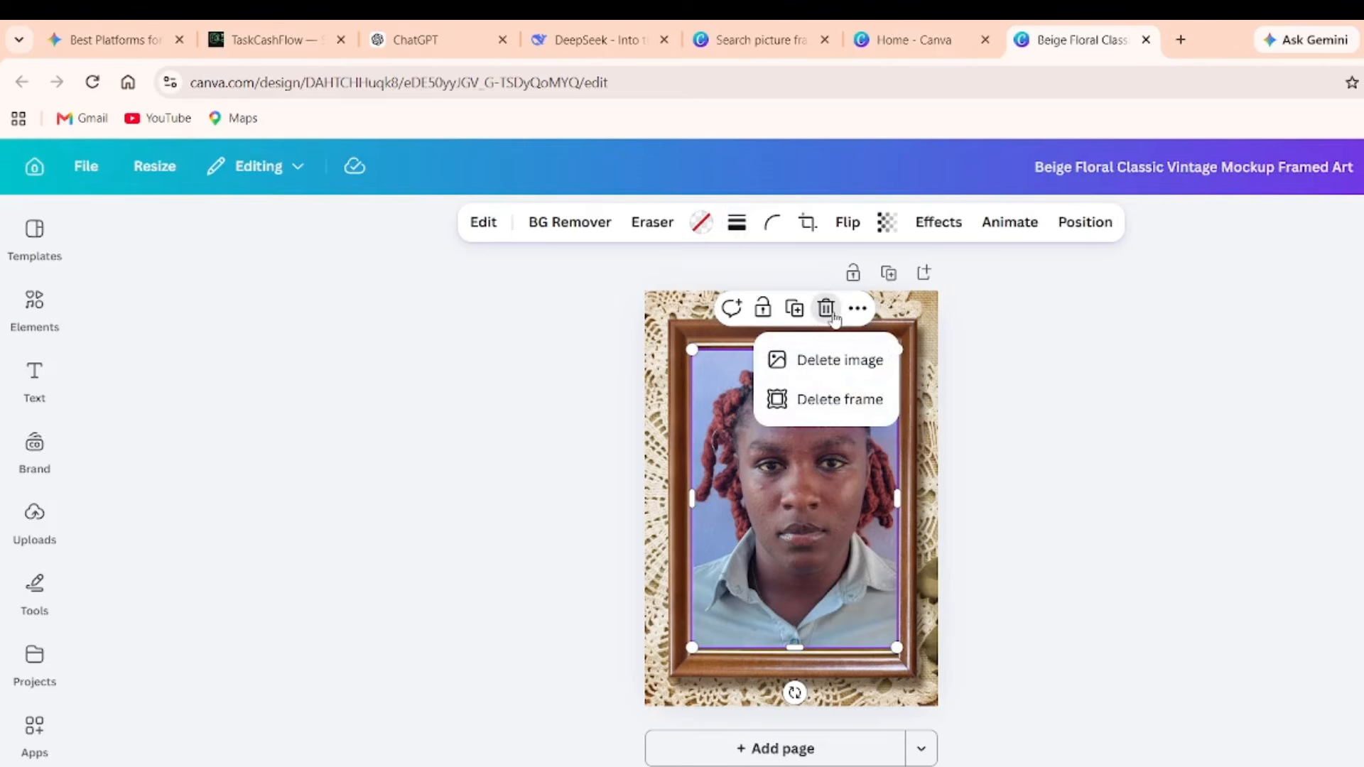
{"action": "left_click", "coordinate": [835, 370]}
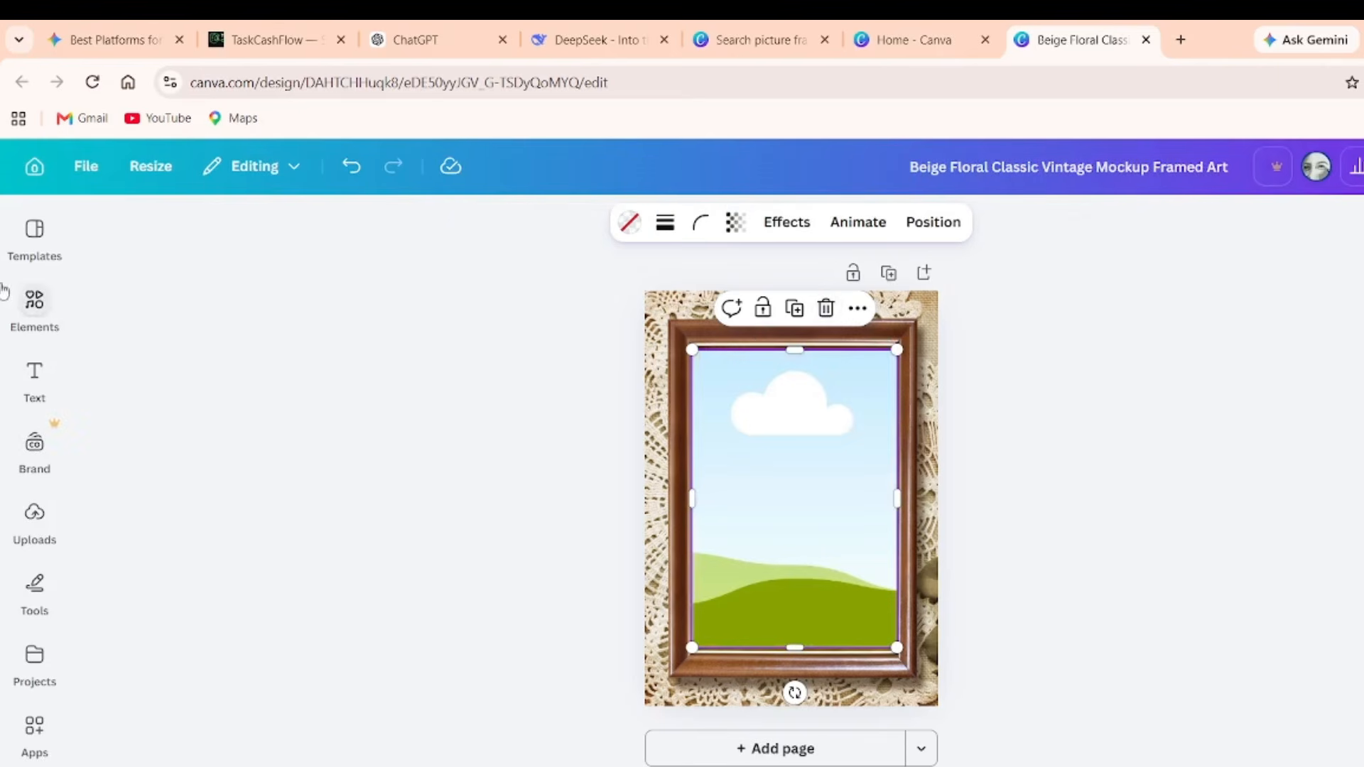
{"action": "left_click", "coordinate": [34, 519]}
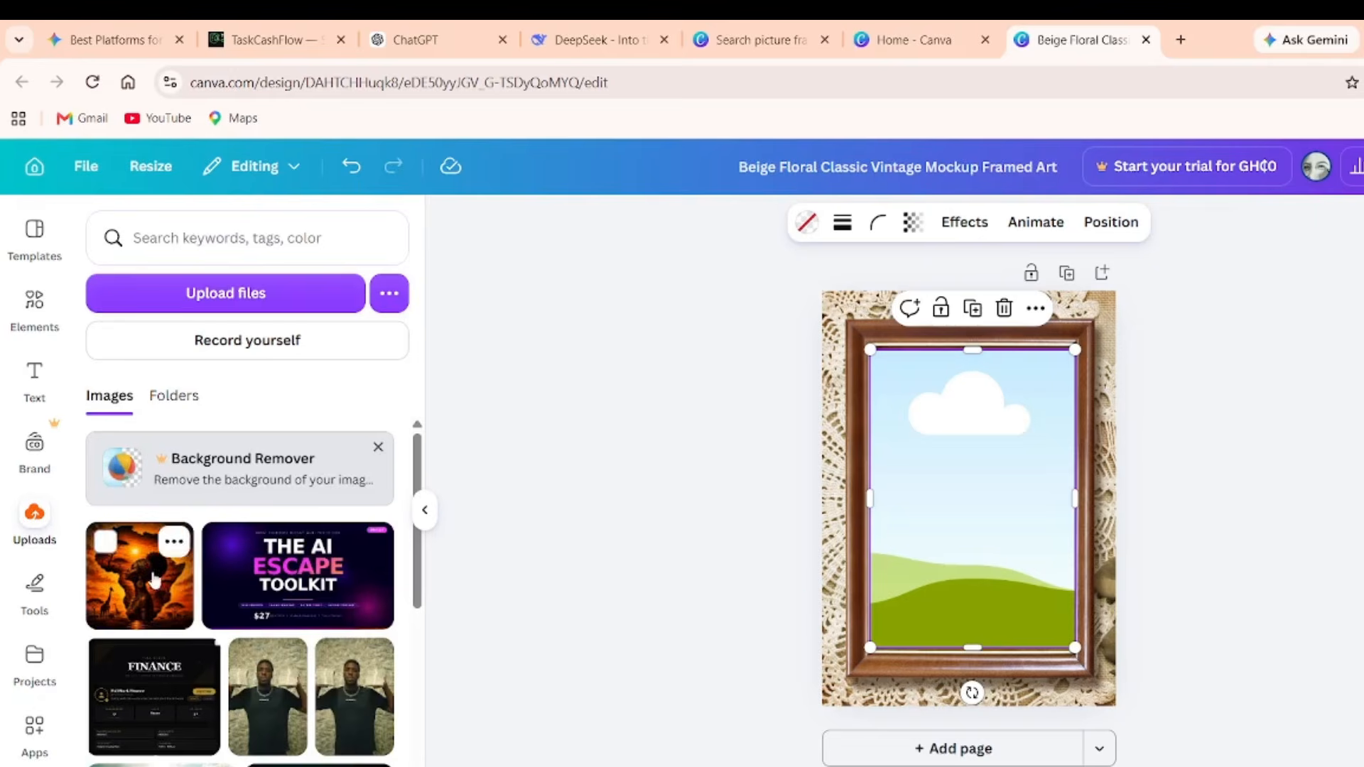
{"action": "left_click_drag", "start_coordinate": [156, 578], "coordinate": [932, 551]}
Download the beige floral framed artwork design as a PNG.
{"action": "left_click", "coordinate": [1360, 166]}
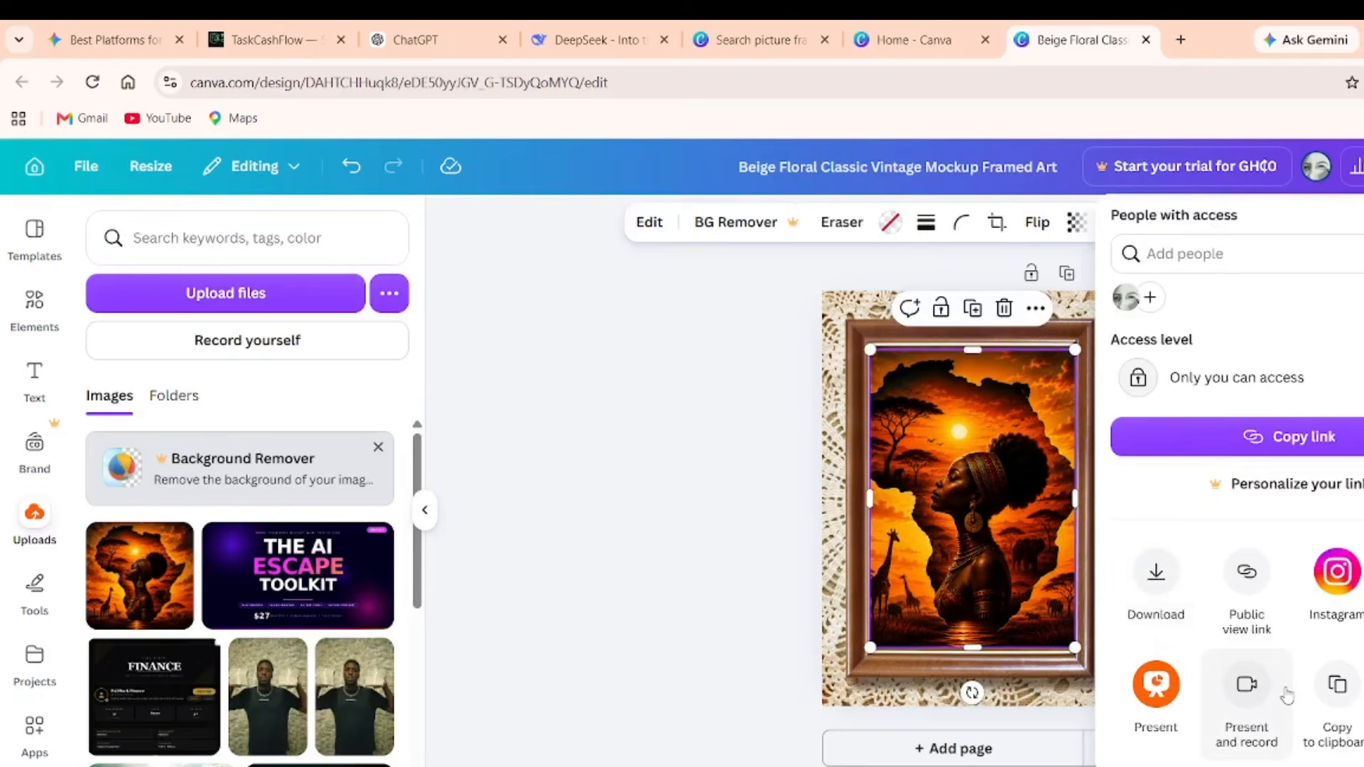
{"action": "left_click", "coordinate": [1122, 601]}
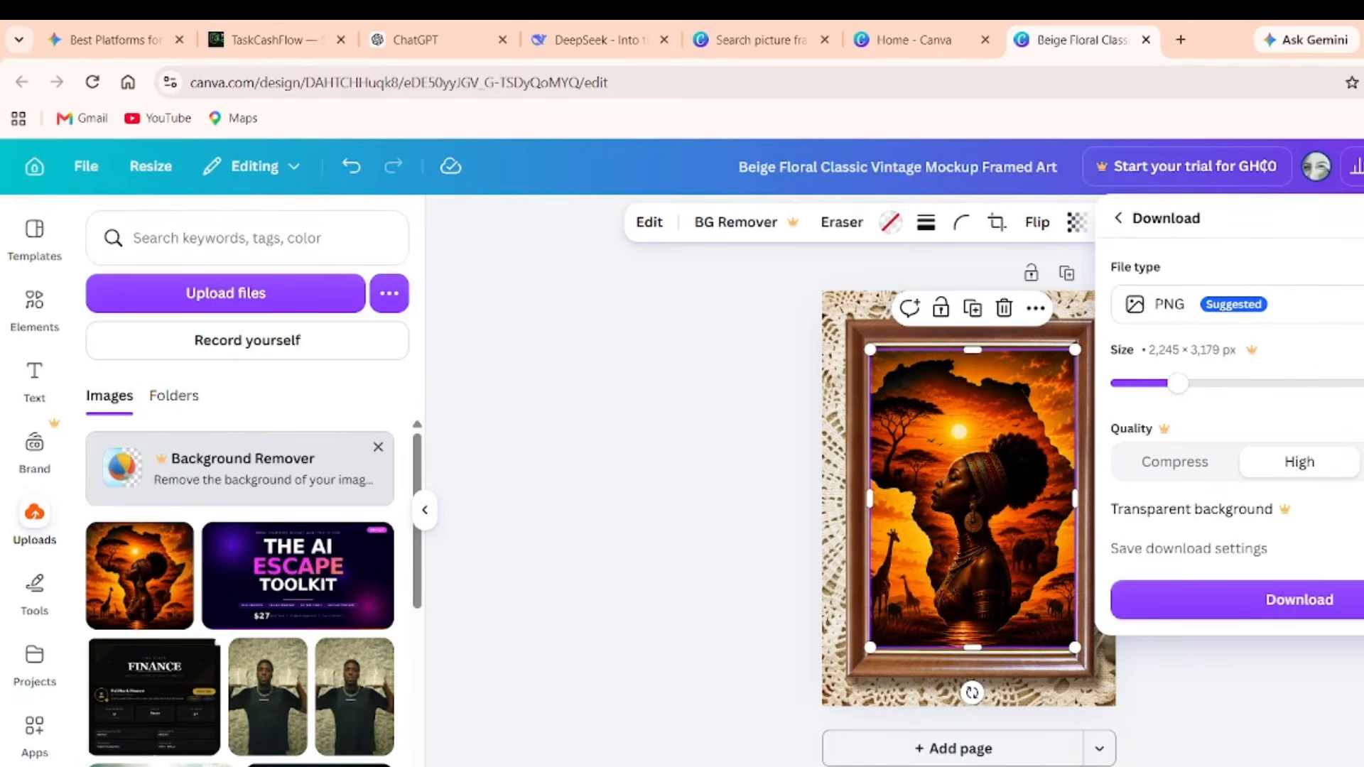
{"action": "left_click", "coordinate": [1322, 599]}
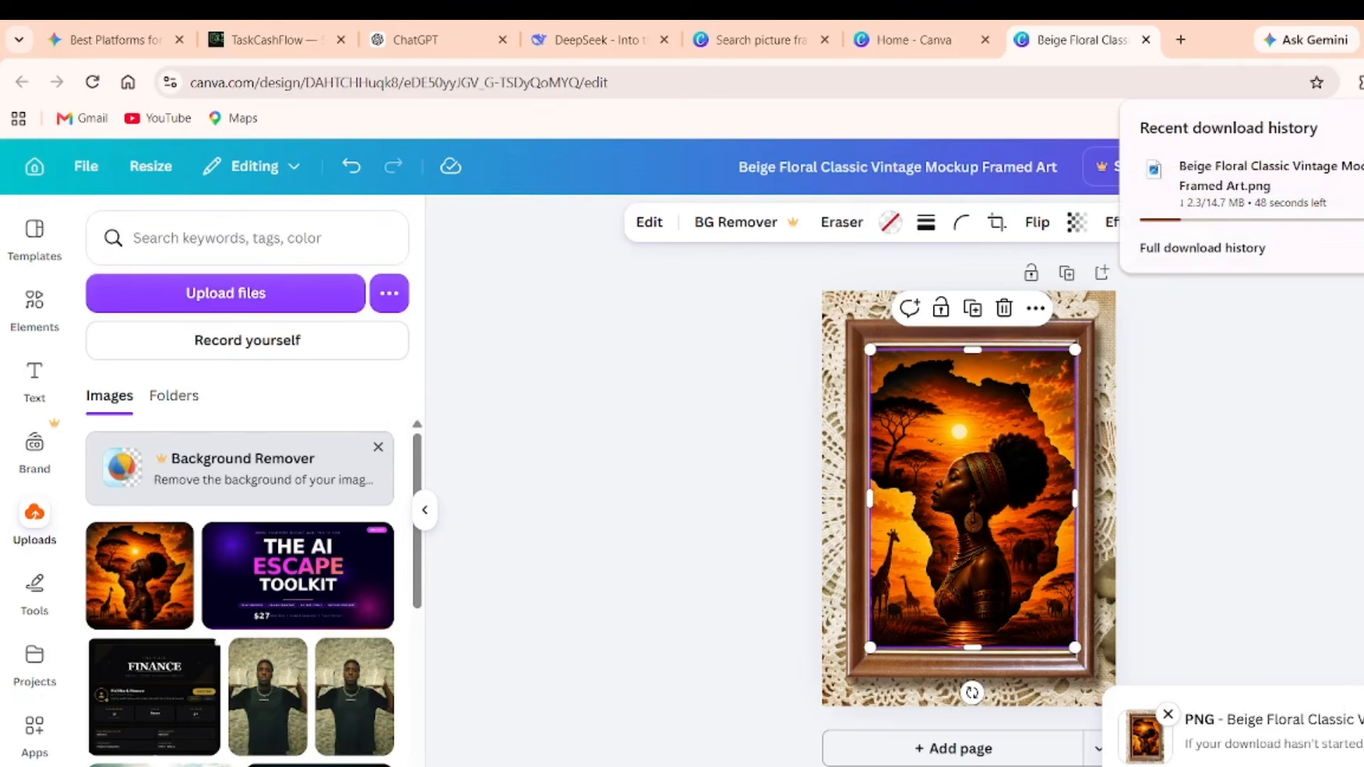
Recentre the artwork in the frame and reveal the finished 14.7 MB PNG in its folder.
{"action": "left_click", "coordinate": [1245, 615]}
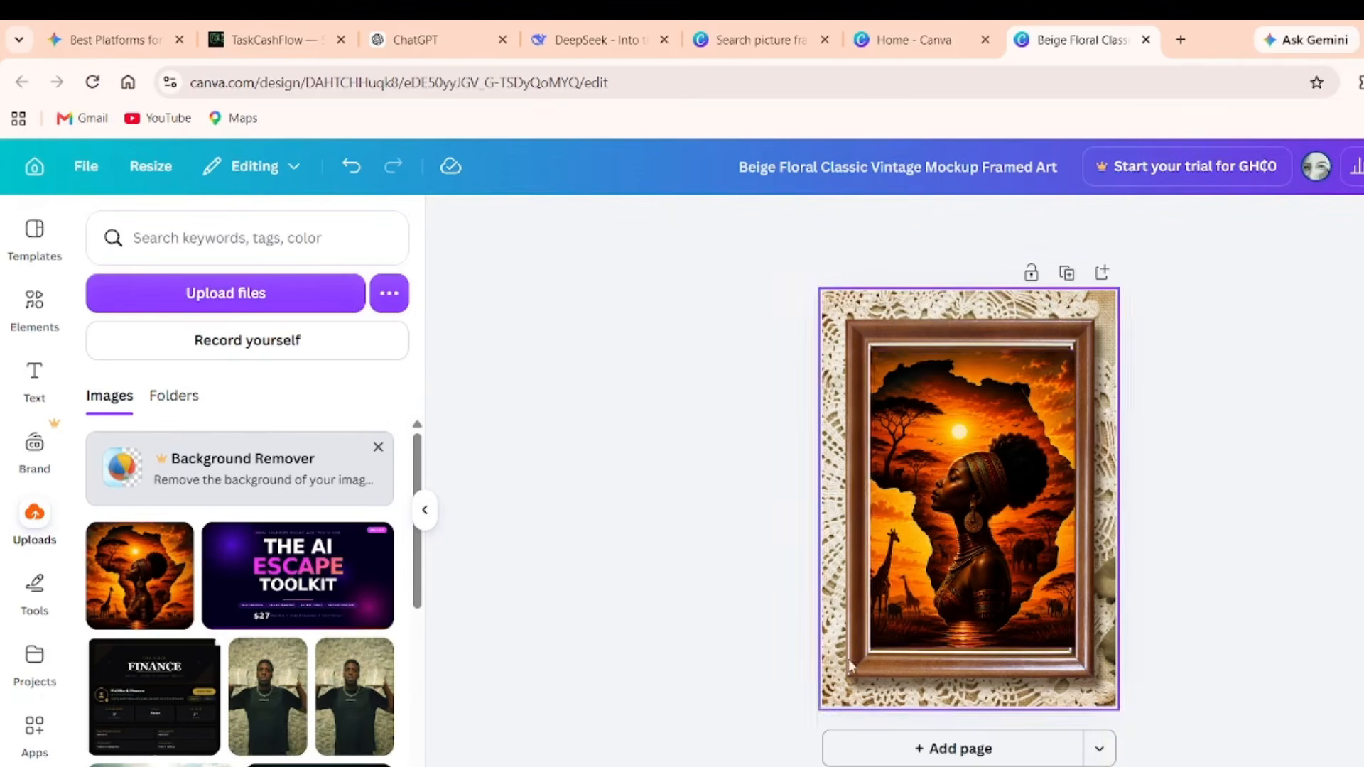
{"action": "left_click", "coordinate": [424, 510]}
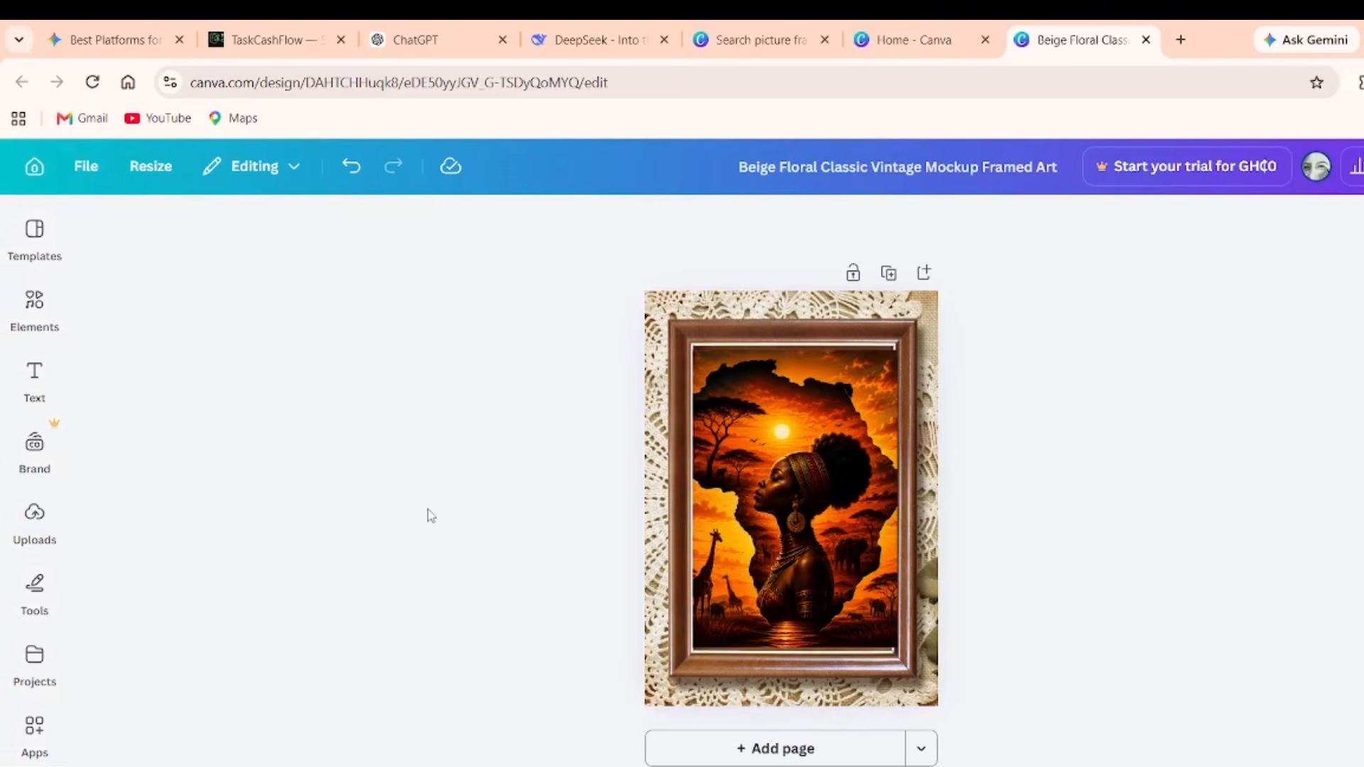
{"action": "mouse_move", "coordinate": [807, 502]}
{"action": "left_mouse_down"}
{"action": "mouse_move", "coordinate": [797, 520]}
{"action": "mouse_move", "coordinate": [792, 505]}
{"action": "left_mouse_up"}
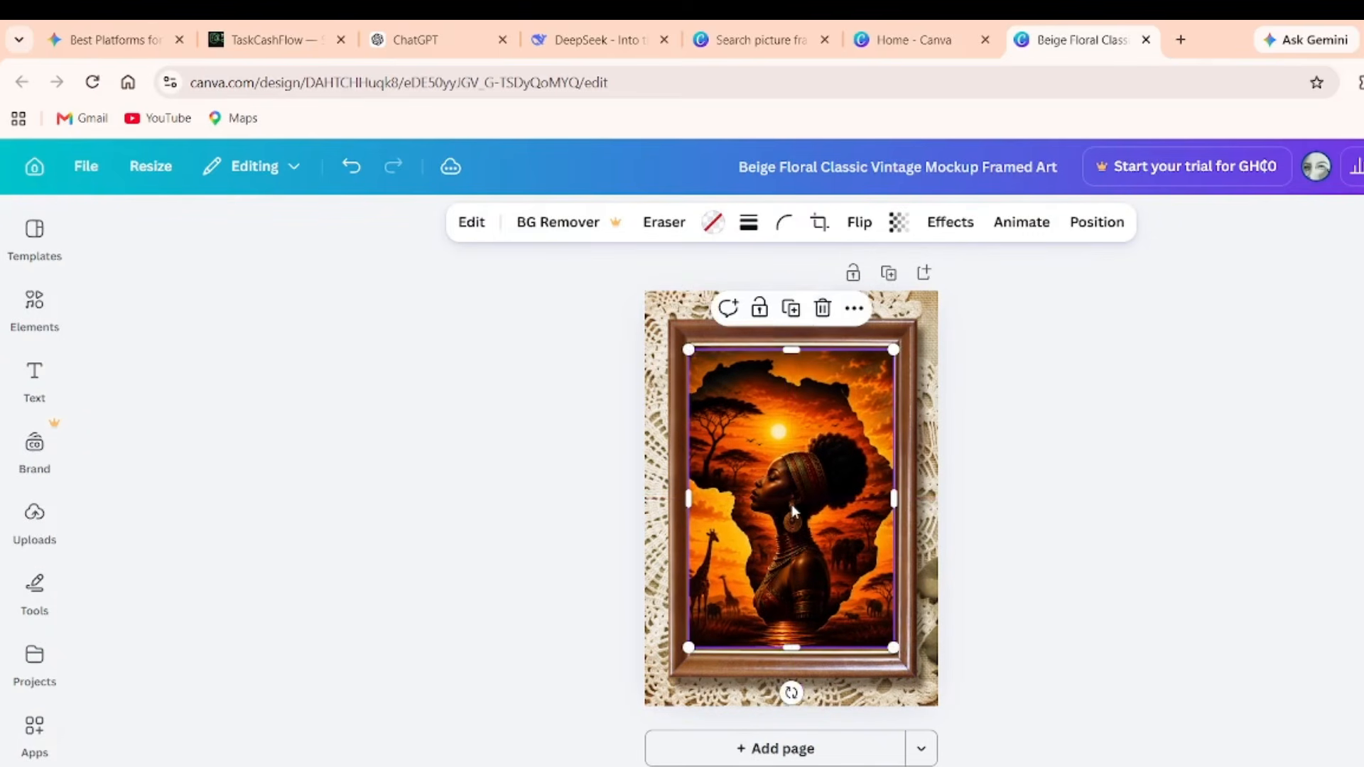
{"action": "left_click", "coordinate": [1360, 82]}
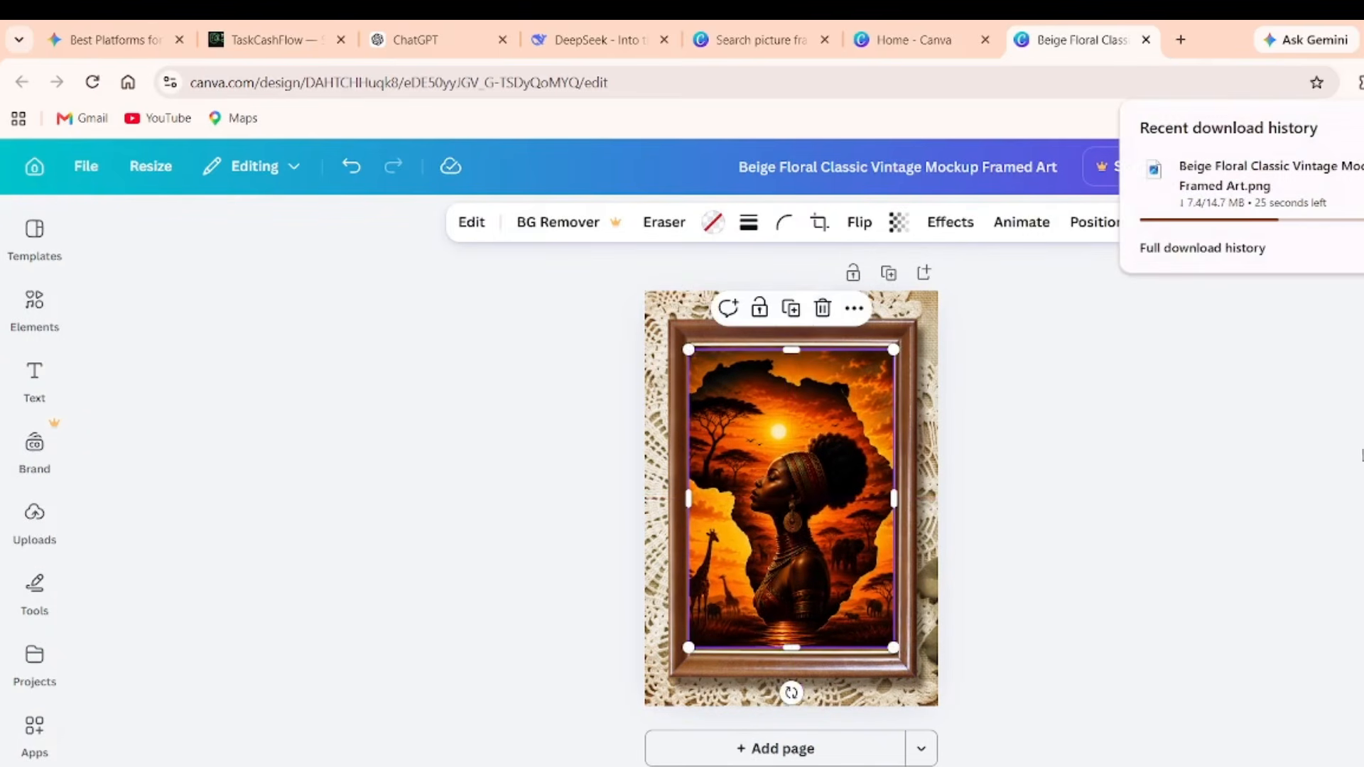
{"action": "left_click", "coordinate": [1356, 472]}
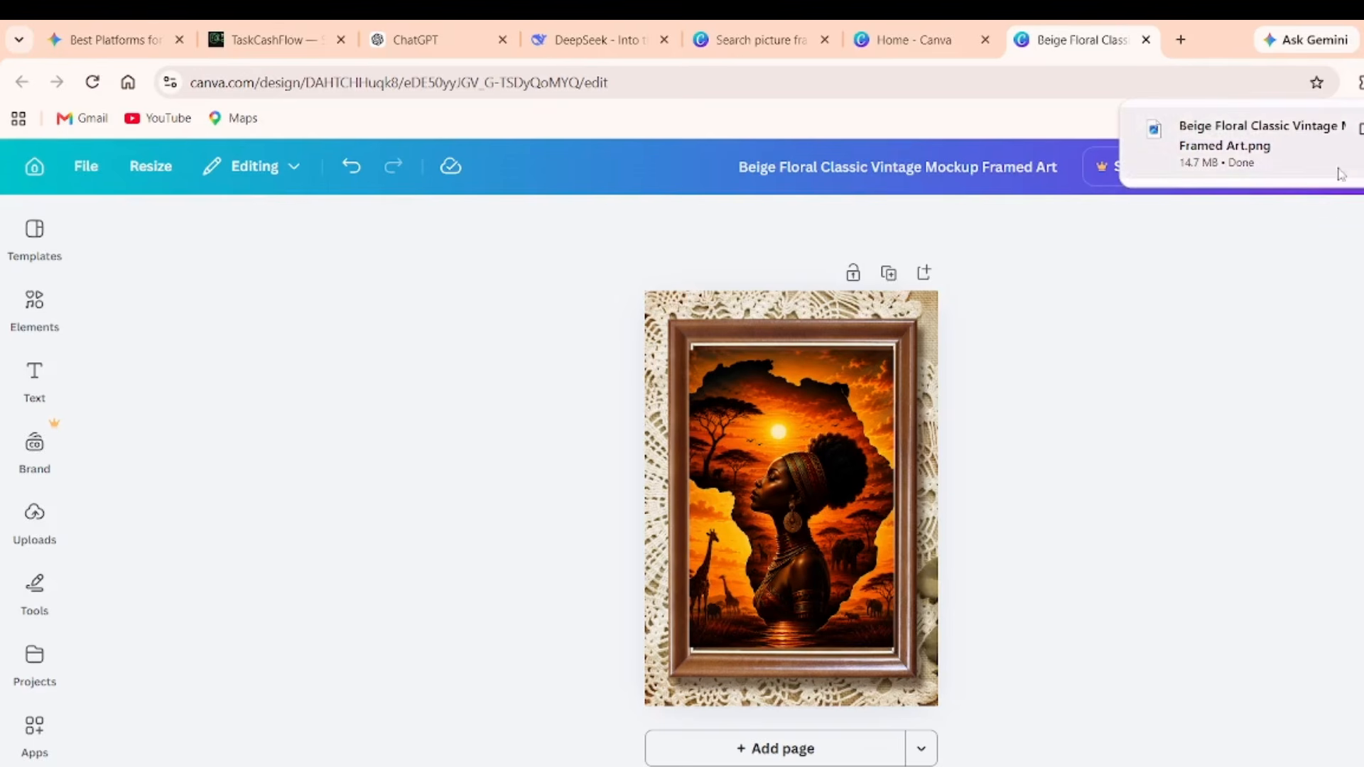
{"action": "left_click", "coordinate": [1358, 130]}
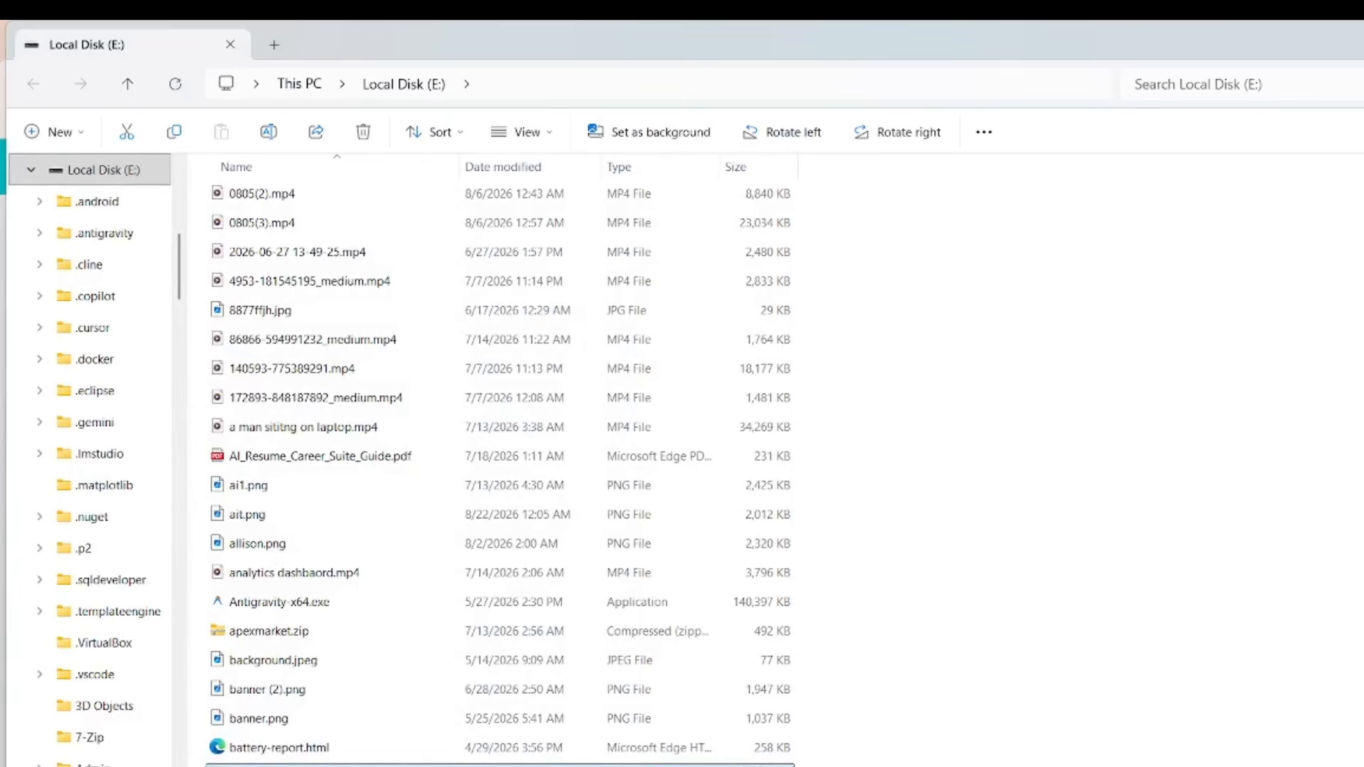
Alt+Tab through the windows to the Chrome window showing the African Sunset Queen artwork.
{"action": "key", "text": "alt+Tab"}
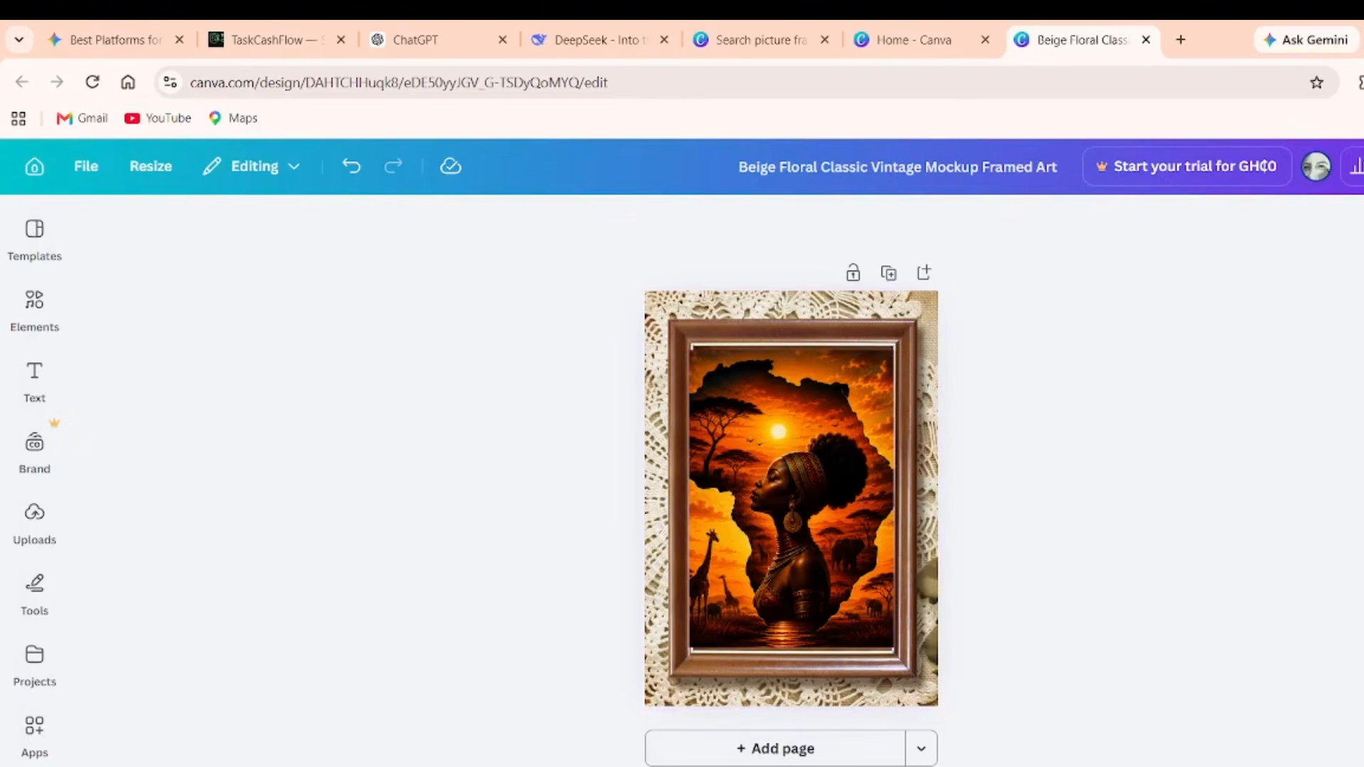
{"action": "key", "text": "alt+Tab"}
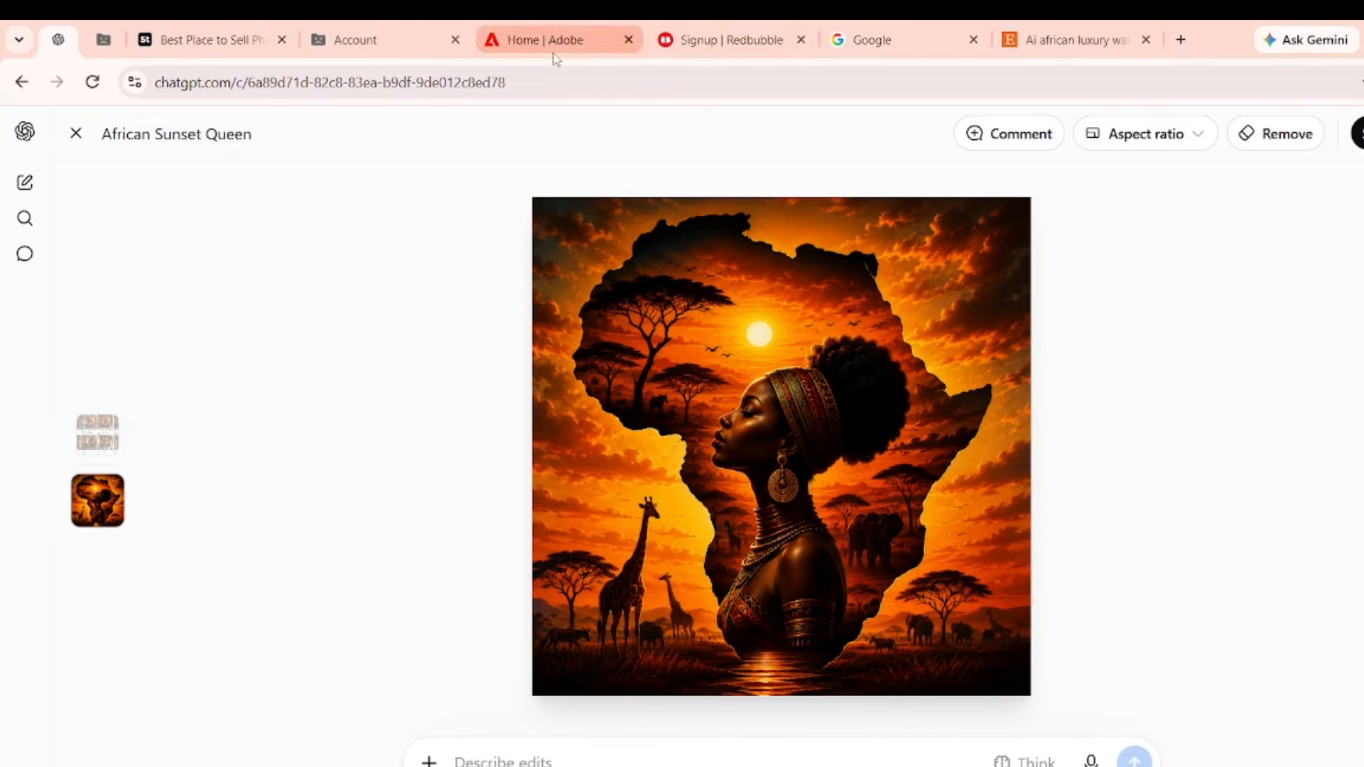
Browse the Etsy African Woman Portrait listing and similar items, then return to the Canva mockup.
{"action": "left_click", "coordinate": [1073, 40]}
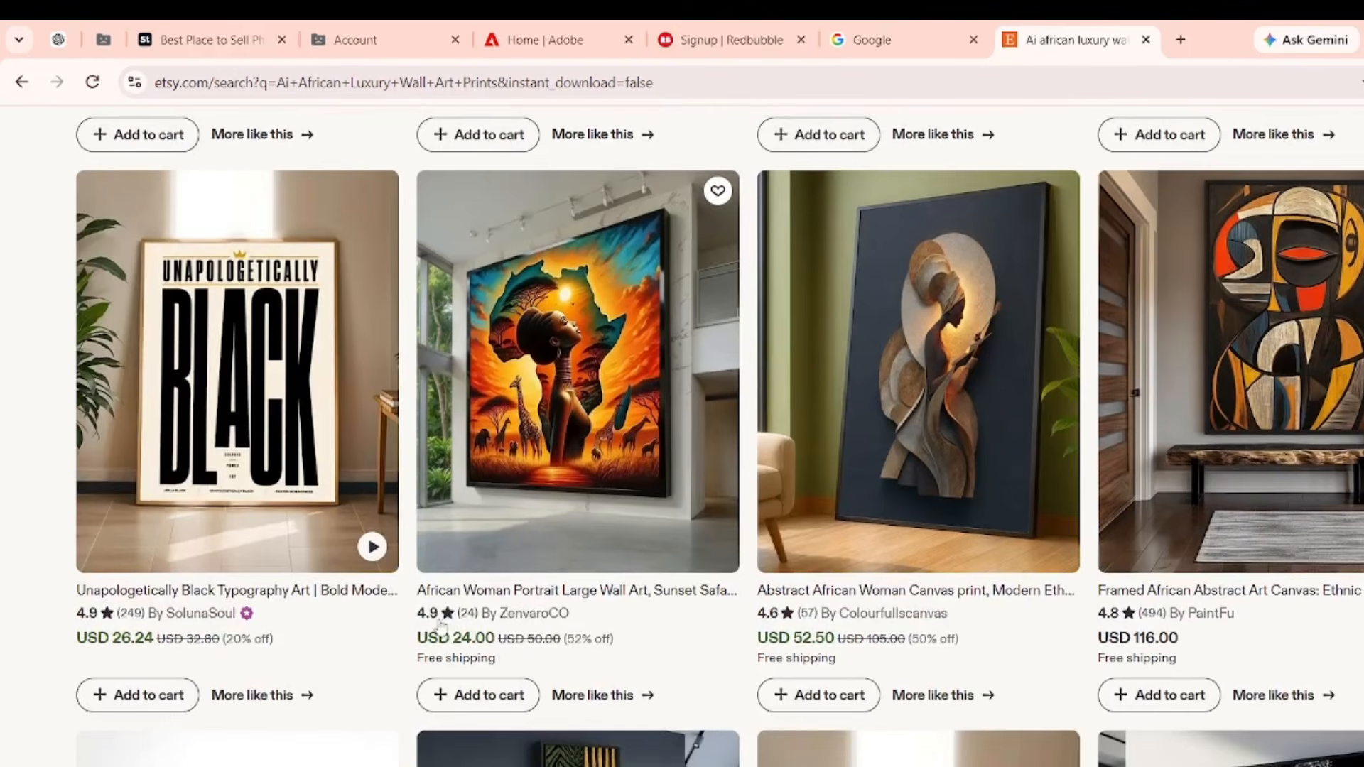
{"action": "left_click", "coordinate": [495, 625]}
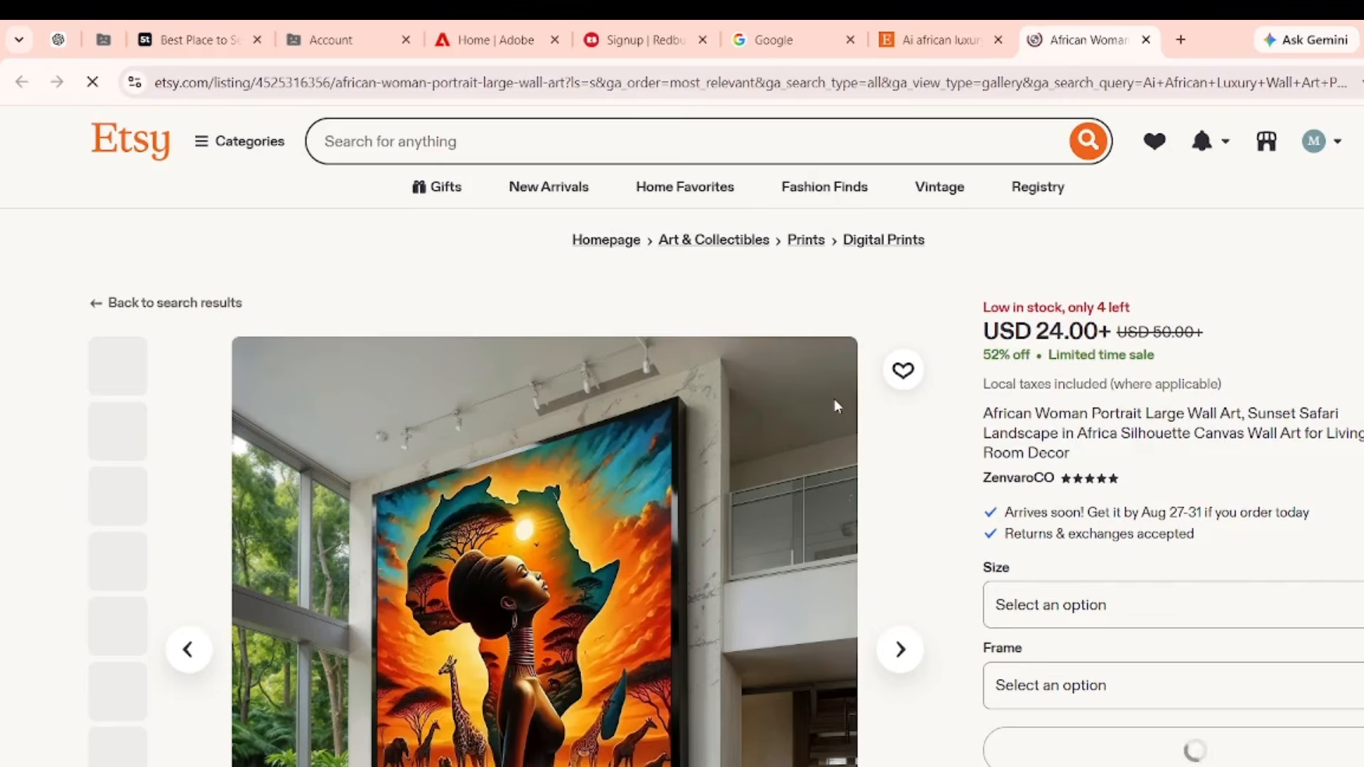
{"action": "scroll", "coordinate": [833, 398], "scroll_direction": "down", "scroll_amount": 3}
{"action": "right_click", "coordinate": [833, 402]}
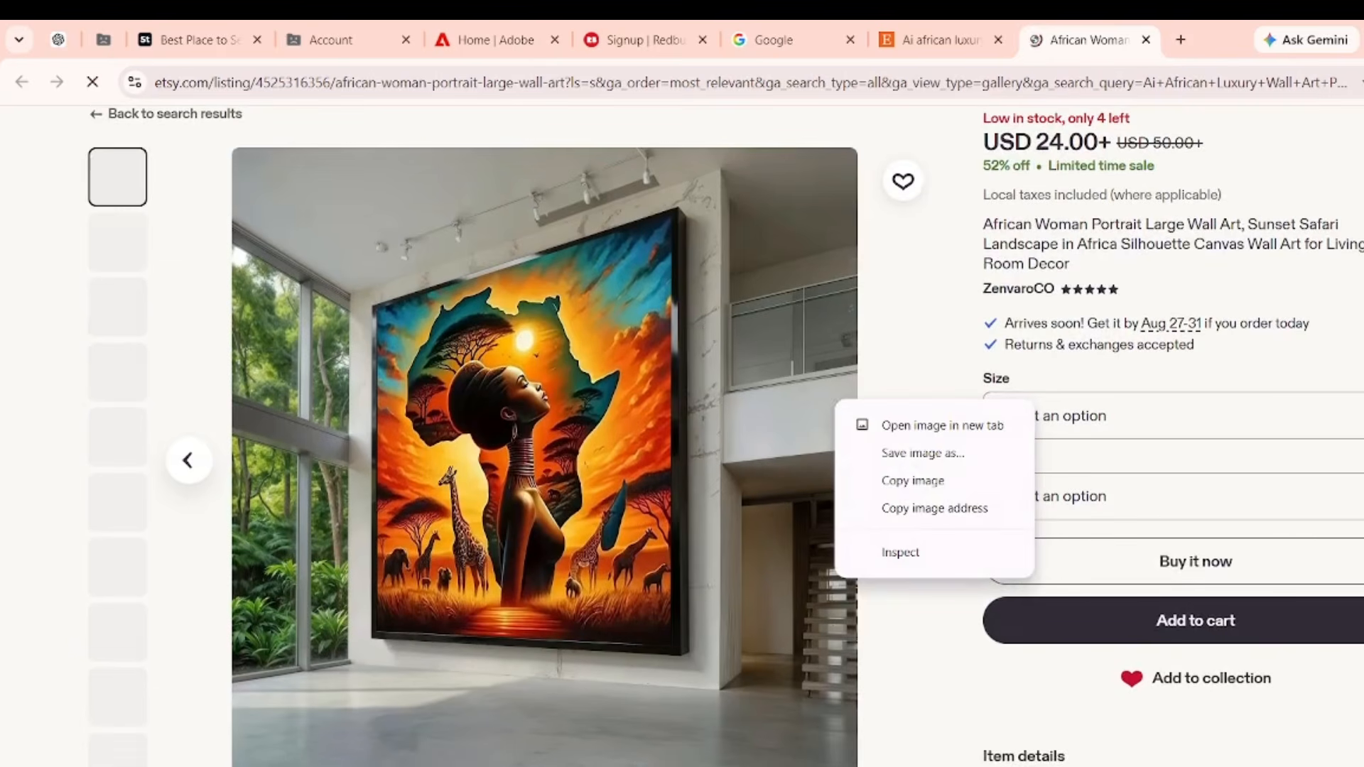
{"action": "scroll", "coordinate": [835, 504], "scroll_direction": "down", "scroll_amount": 15}
{"action": "scroll", "coordinate": [839, 510], "scroll_direction": "down", "scroll_amount": 10}
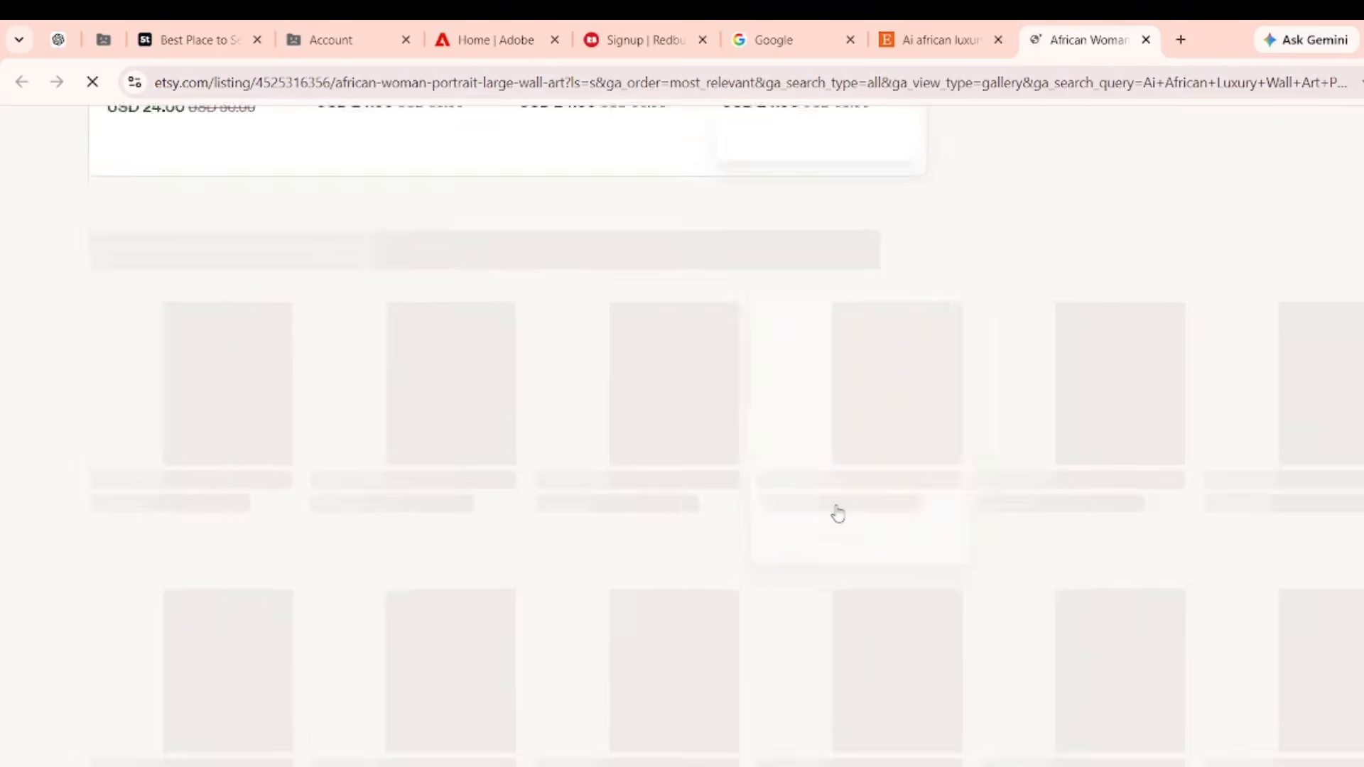
{"action": "scroll", "coordinate": [838, 510], "scroll_direction": "up", "scroll_amount": 5}
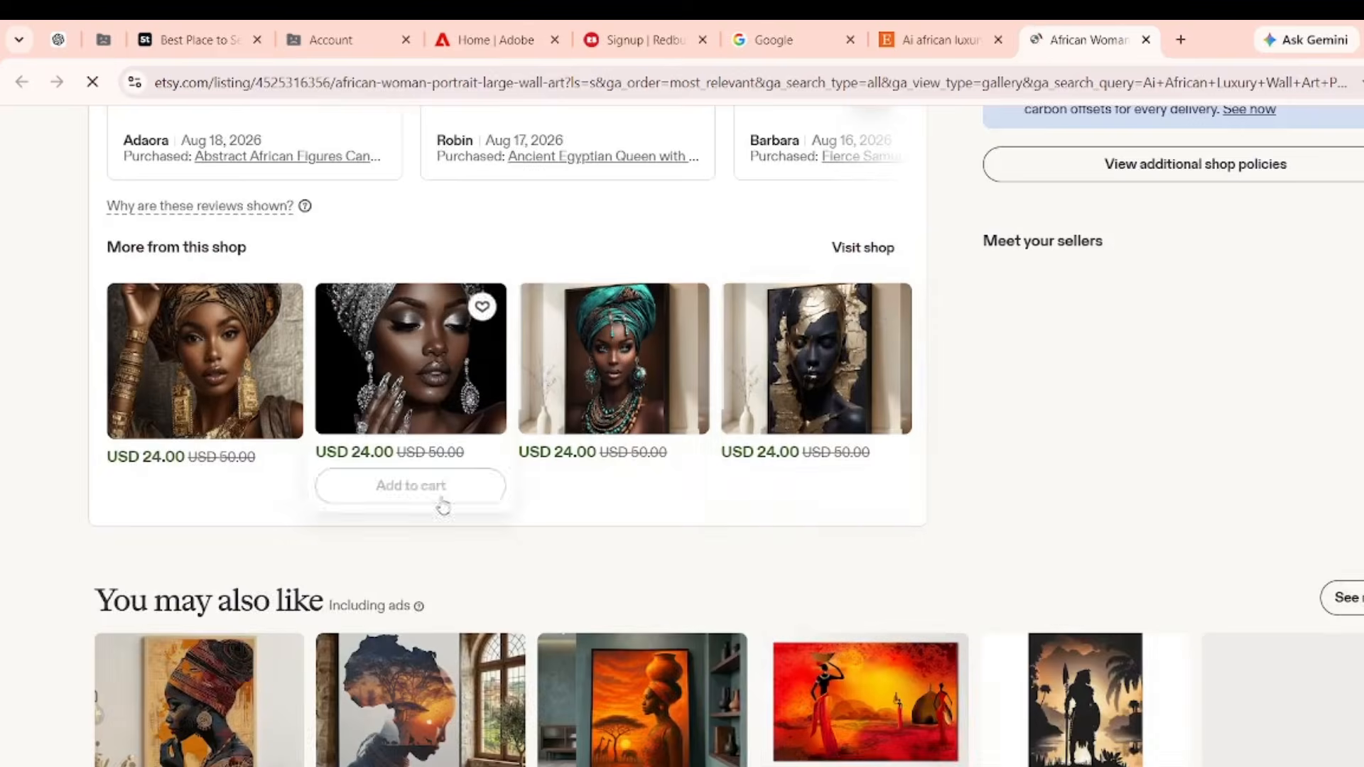
{"action": "scroll", "coordinate": [442, 505], "scroll_direction": "down", "scroll_amount": 6}
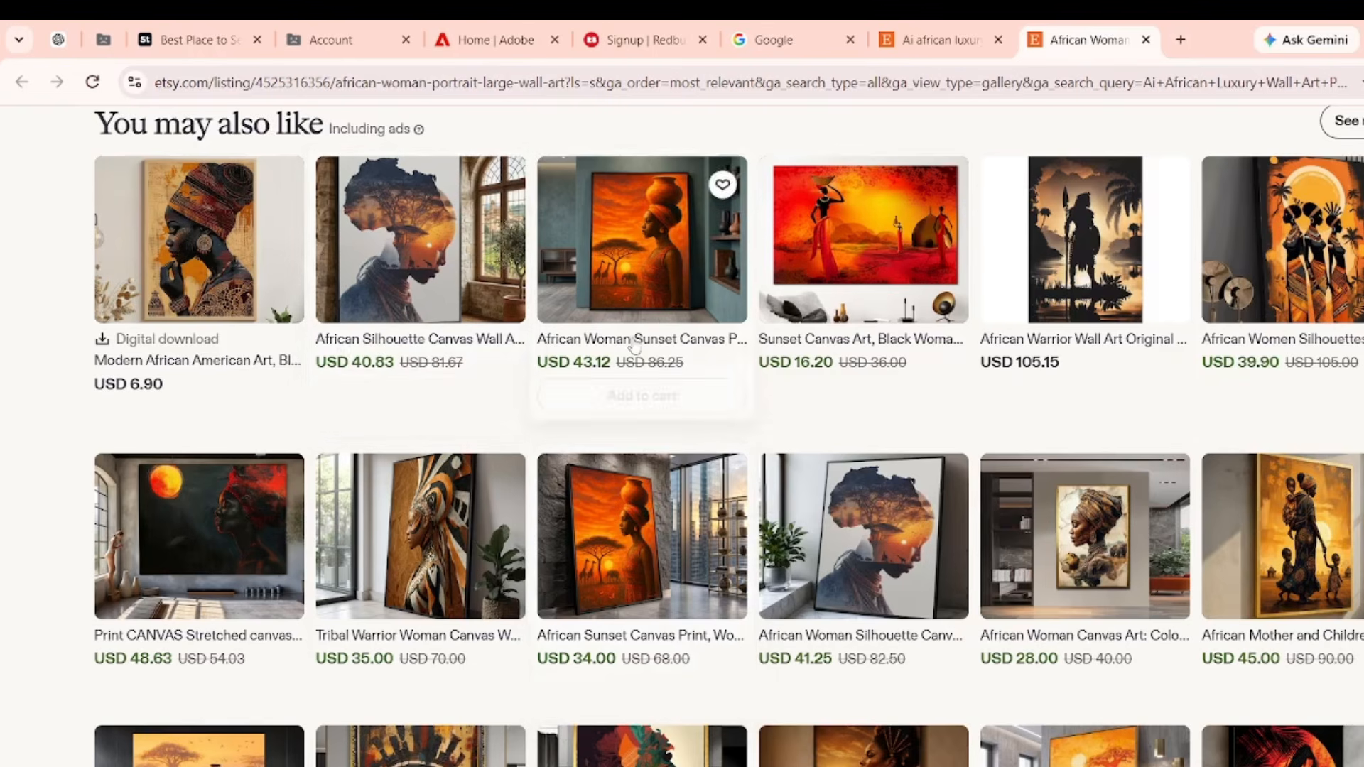
{"action": "left_click", "coordinate": [709, 746]}
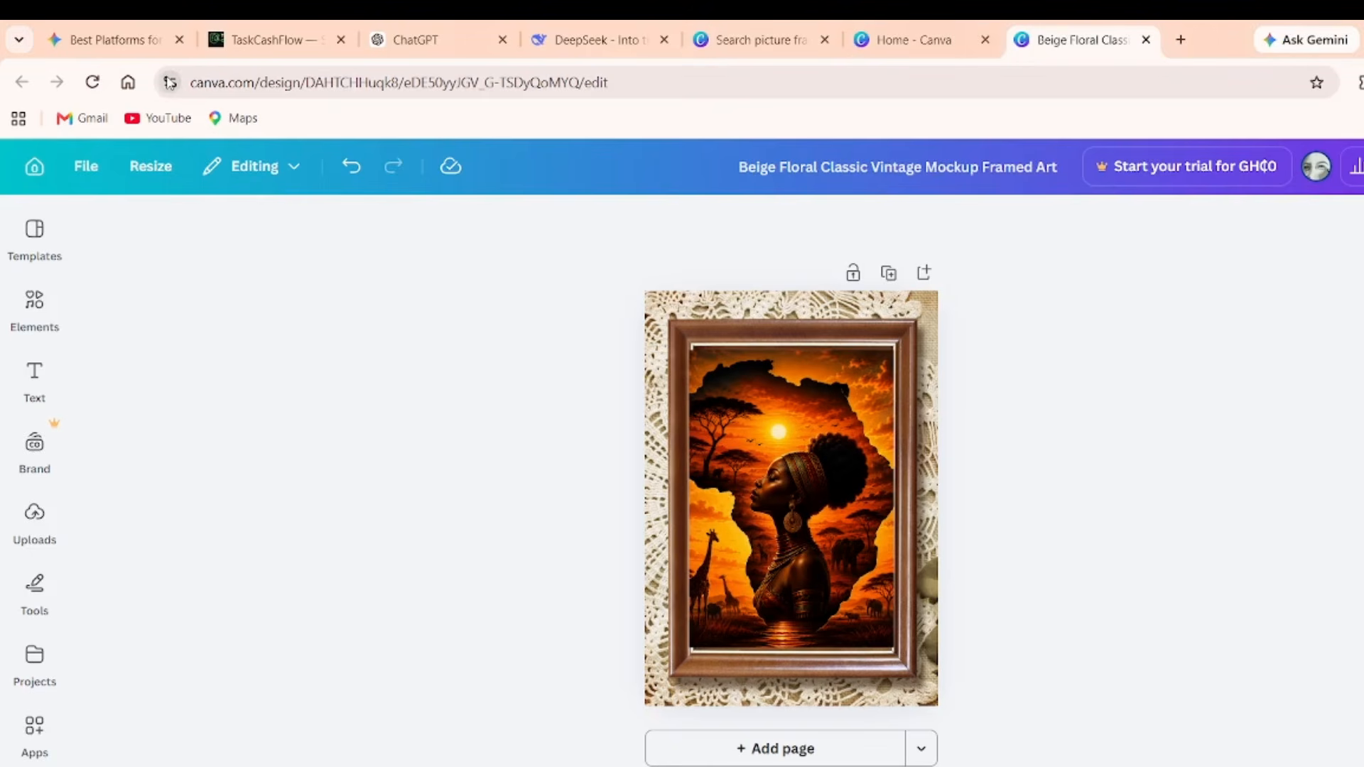
Search Google for 'gumroad' and reach the Gumroad Dashboard via Start selling.
{"action": "left_click", "coordinate": [1180, 39]}
{"action": "left_click", "coordinate": [631, 445]}
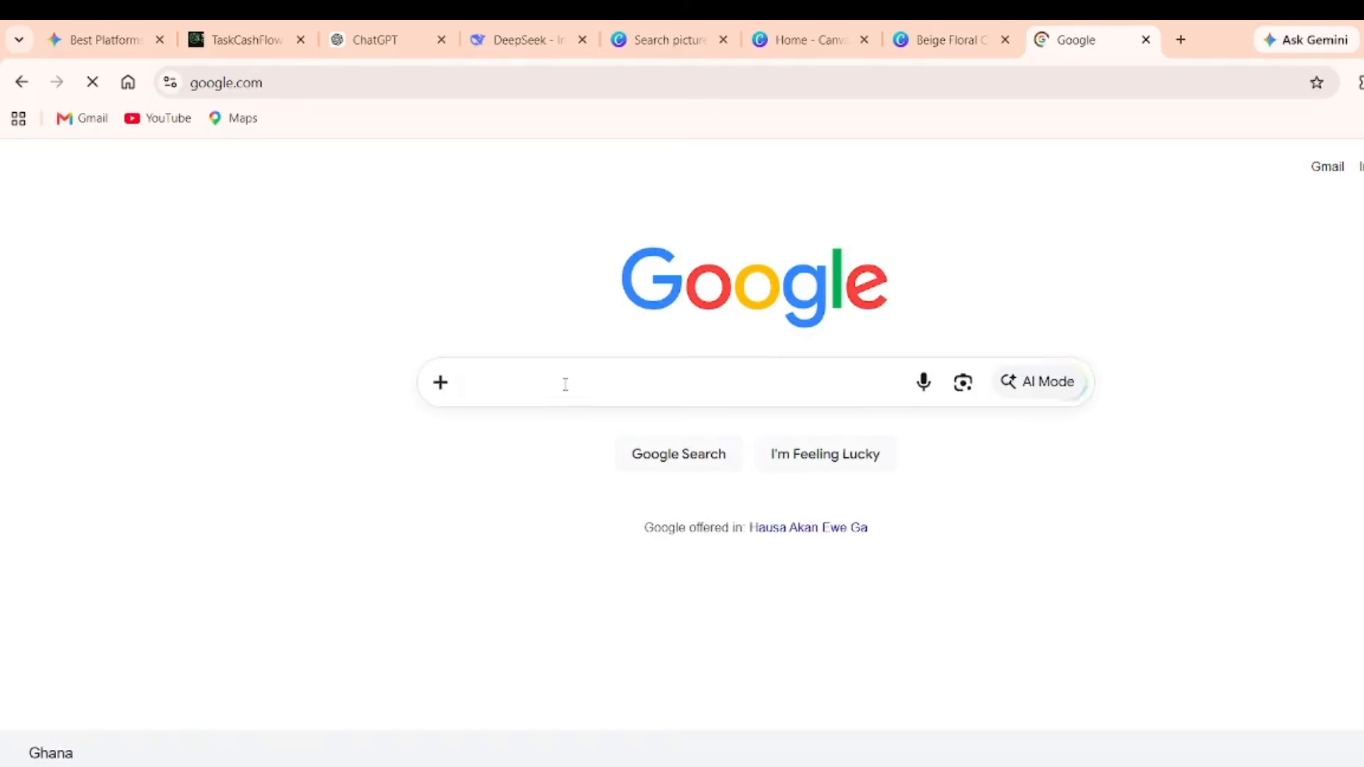
{"action": "type", "text": "gumr"}
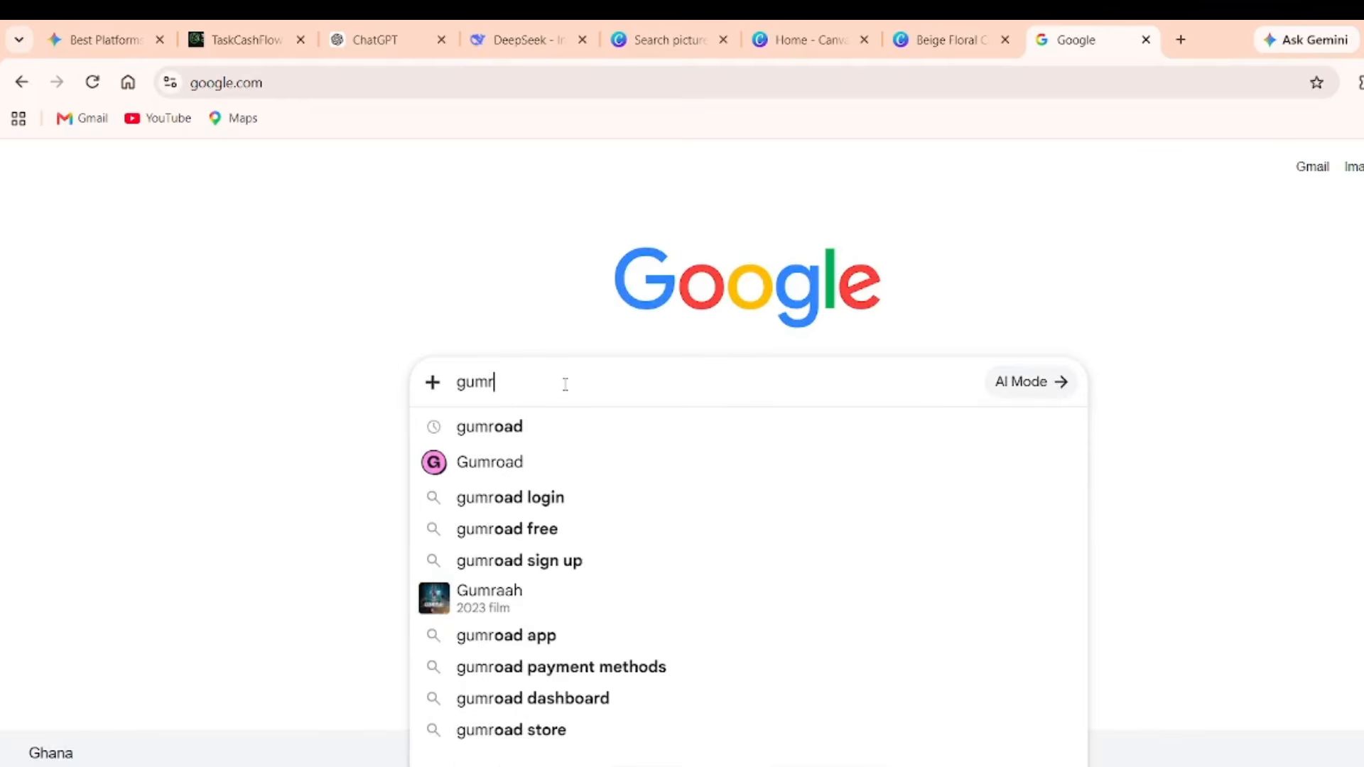
{"action": "left_click", "coordinate": [517, 434]}
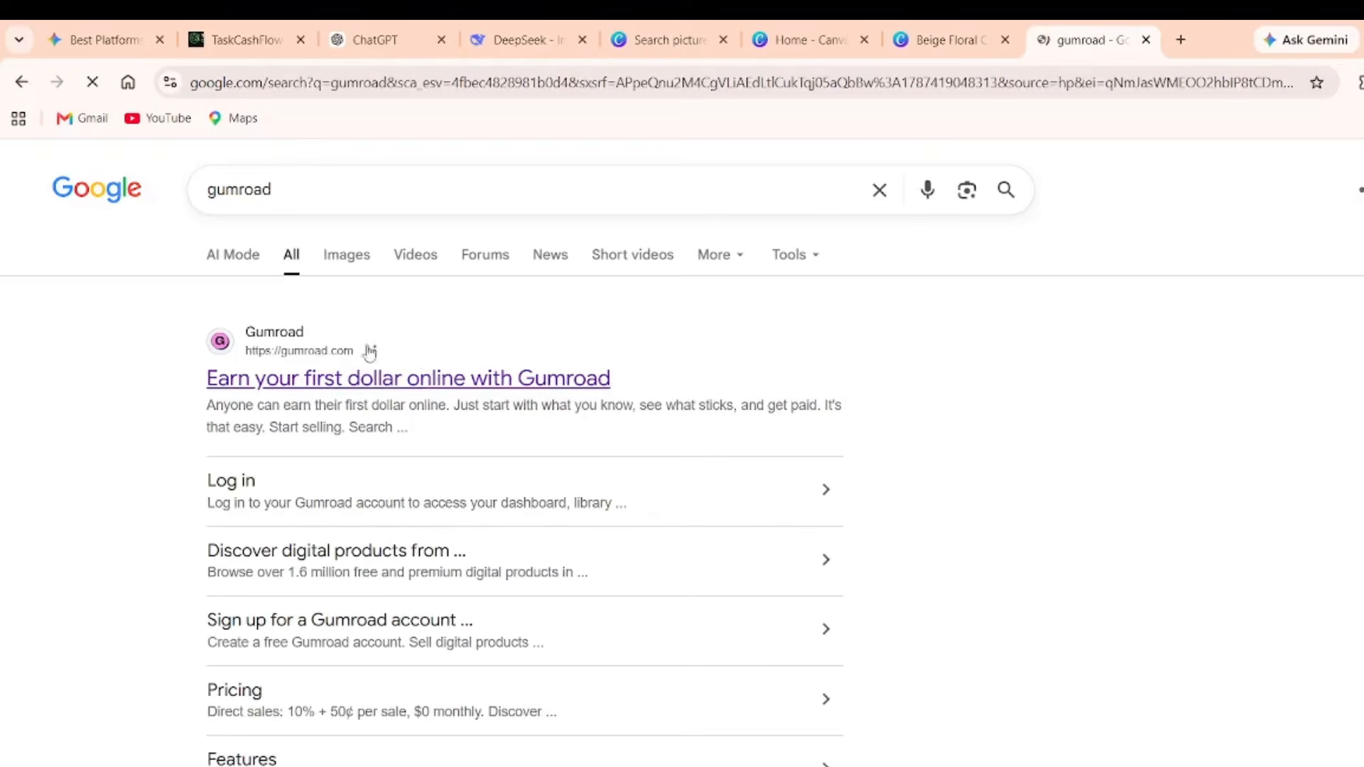
{"action": "left_click", "coordinate": [492, 396]}
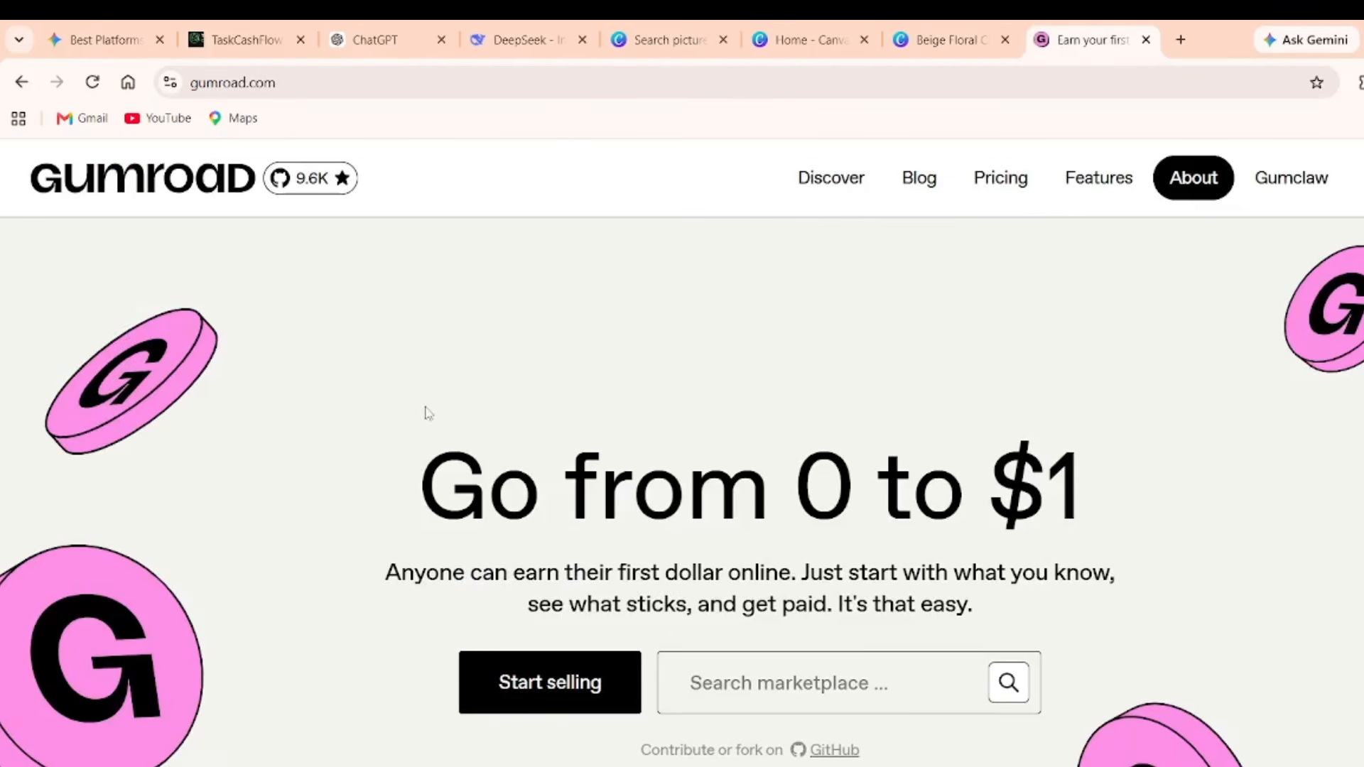
{"action": "left_click", "coordinate": [580, 676]}
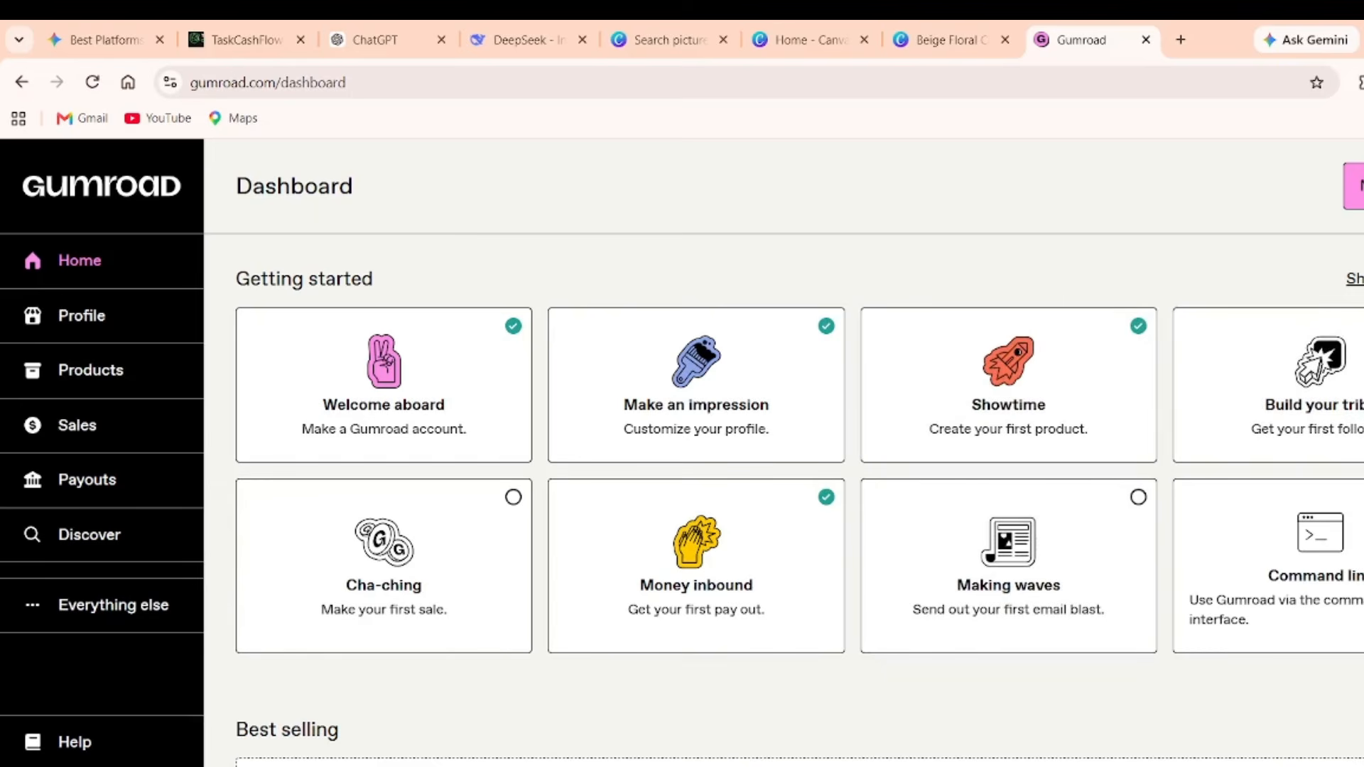
Start a new product named 'Mother Africa — The Golden Soul', copied from ChatGPT.
{"action": "left_click", "coordinate": [1351, 183]}
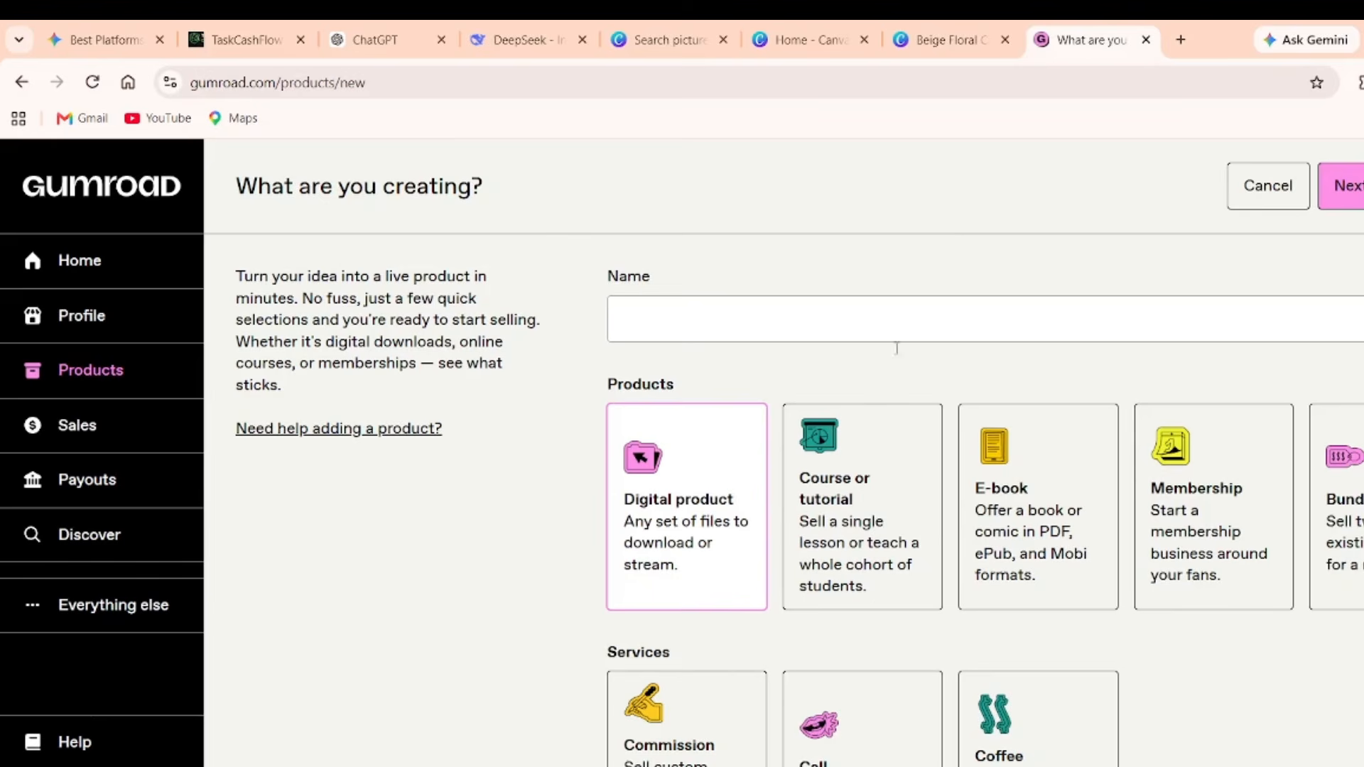
{"action": "left_click", "coordinate": [801, 337]}
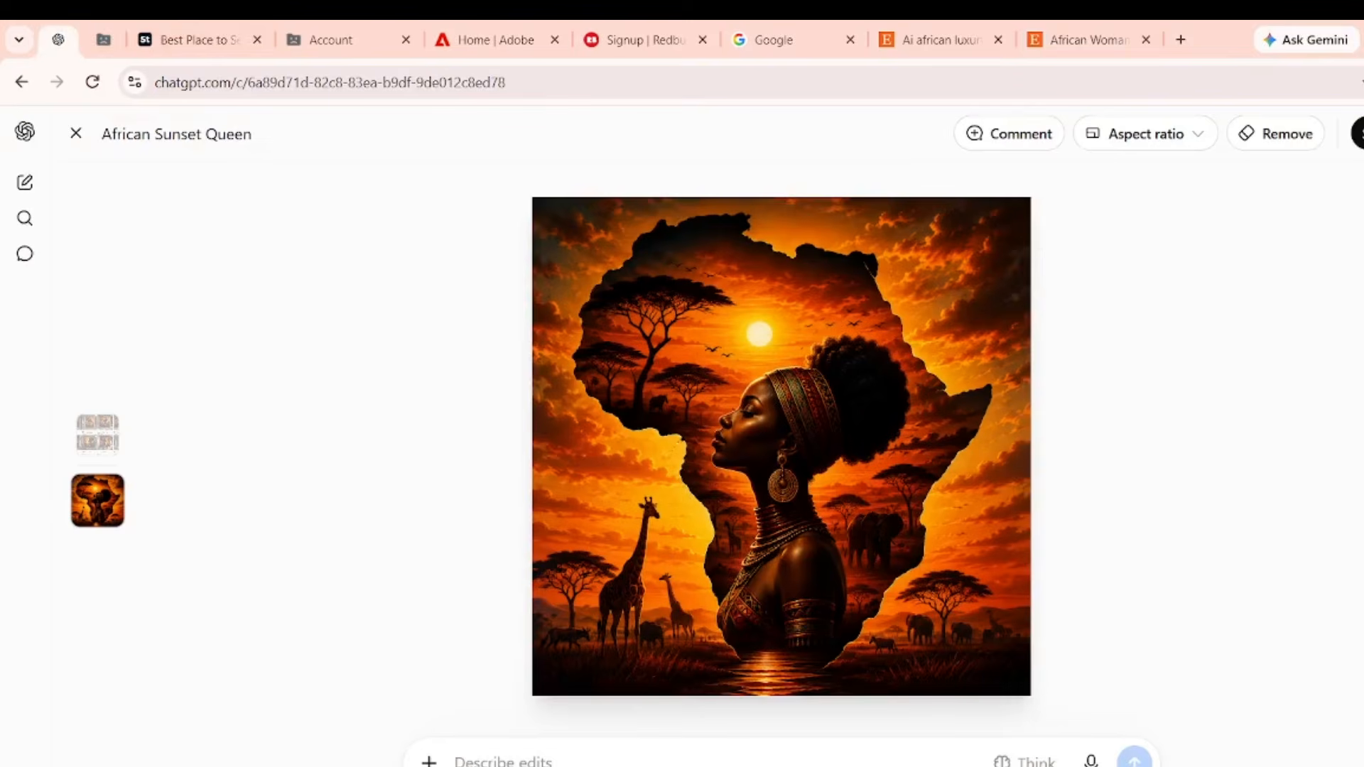
{"action": "left_click", "coordinate": [76, 134]}
{"action": "scroll", "coordinate": [665, 467], "scroll_direction": "down", "scroll_amount": 5}
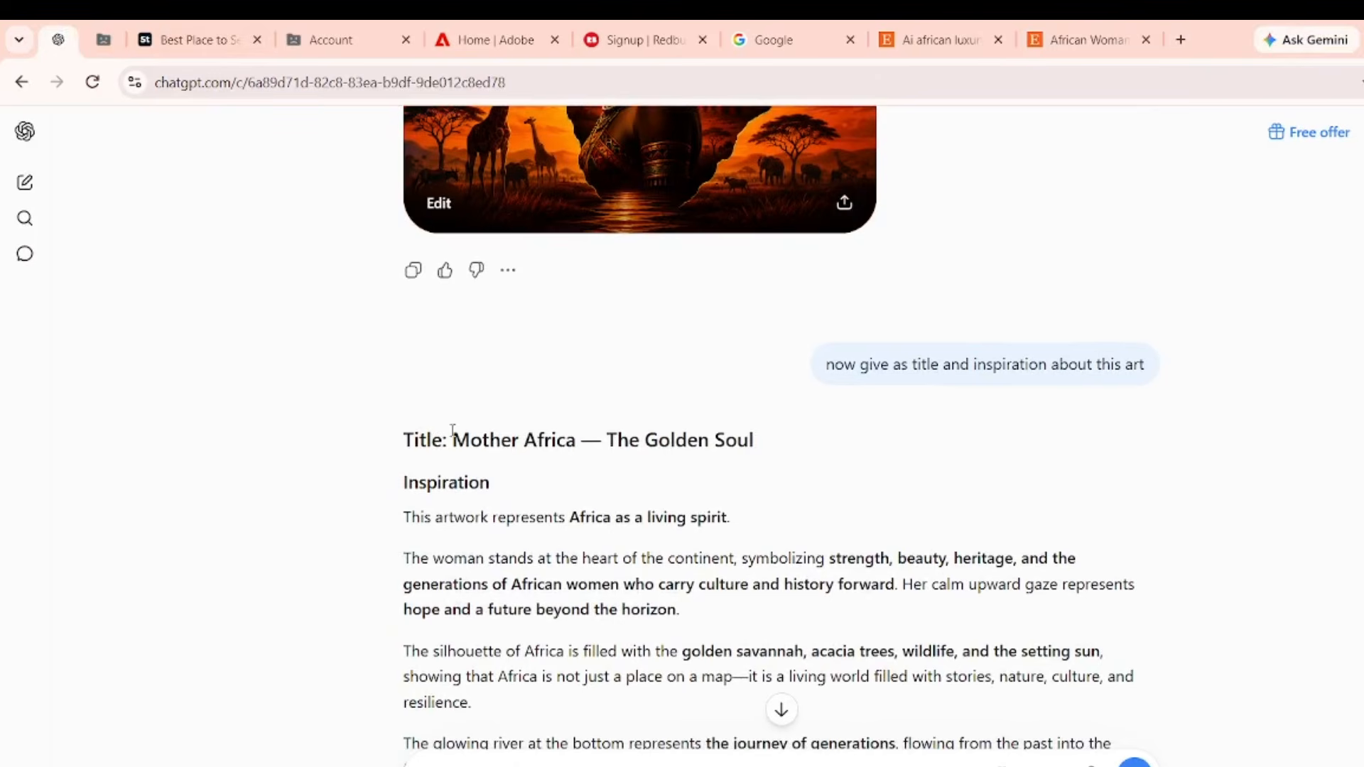
{"action": "left_click_drag", "start_coordinate": [453, 439], "coordinate": [767, 457]}
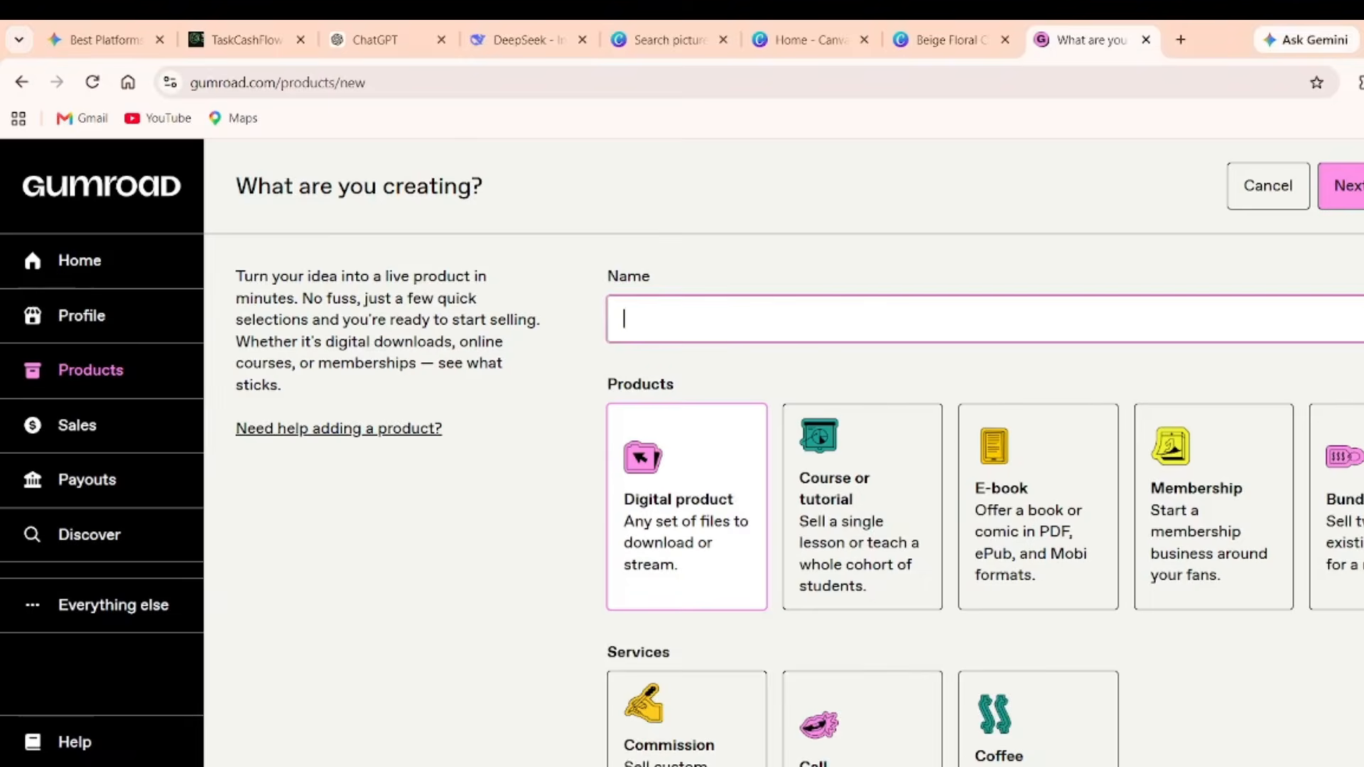
{"action": "type", "text": "Mother Africa — The Golden Soul"}
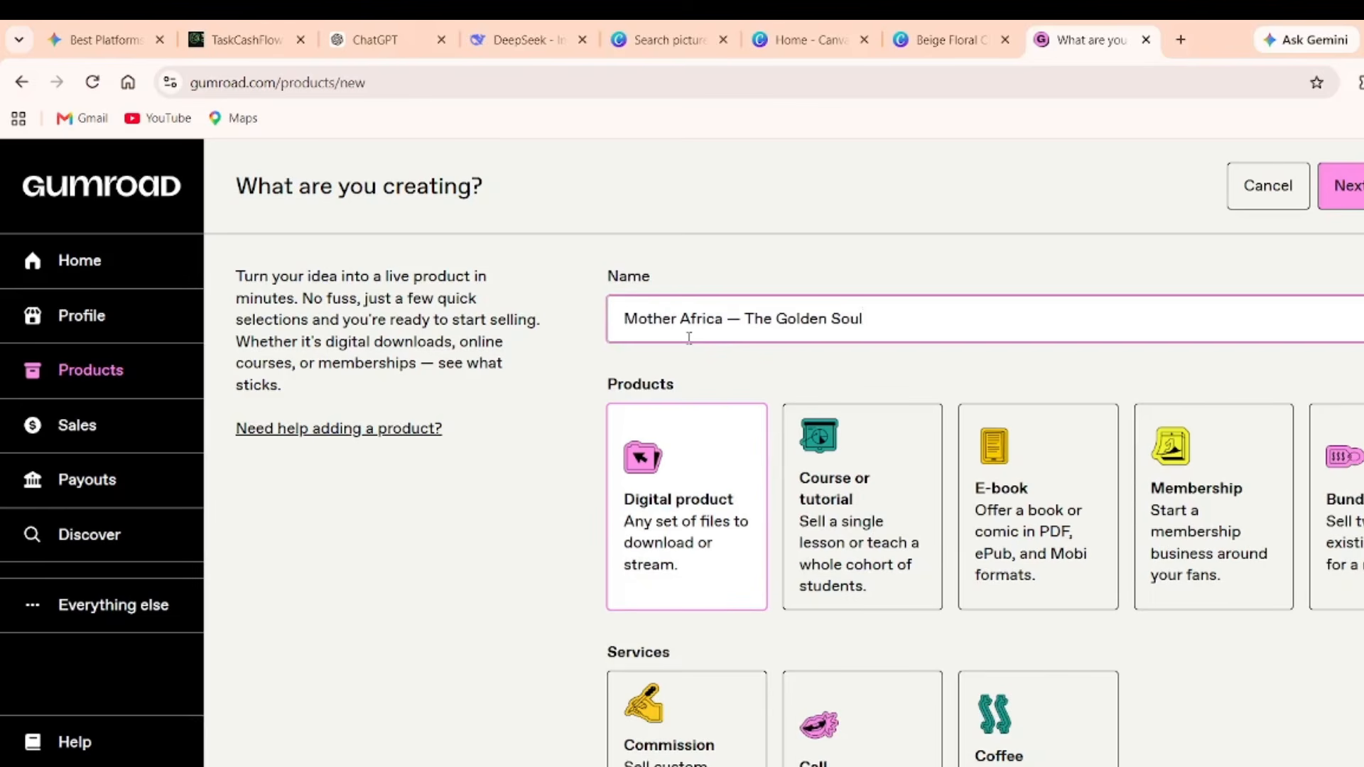
Price the product at $10 in US Dollars and continue to its edit page.
{"action": "scroll", "coordinate": [775, 430], "scroll_direction": "down", "scroll_amount": 3}
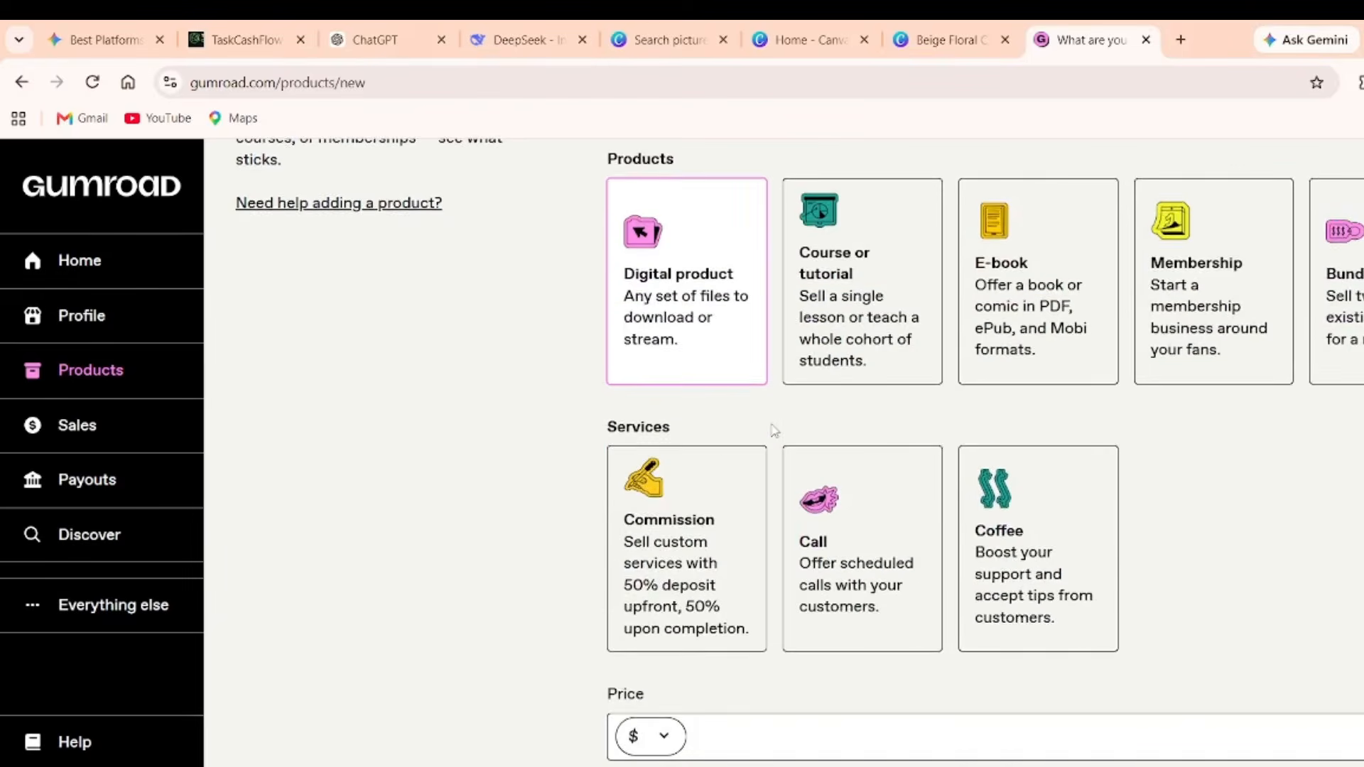
{"action": "left_click", "coordinate": [661, 737]}
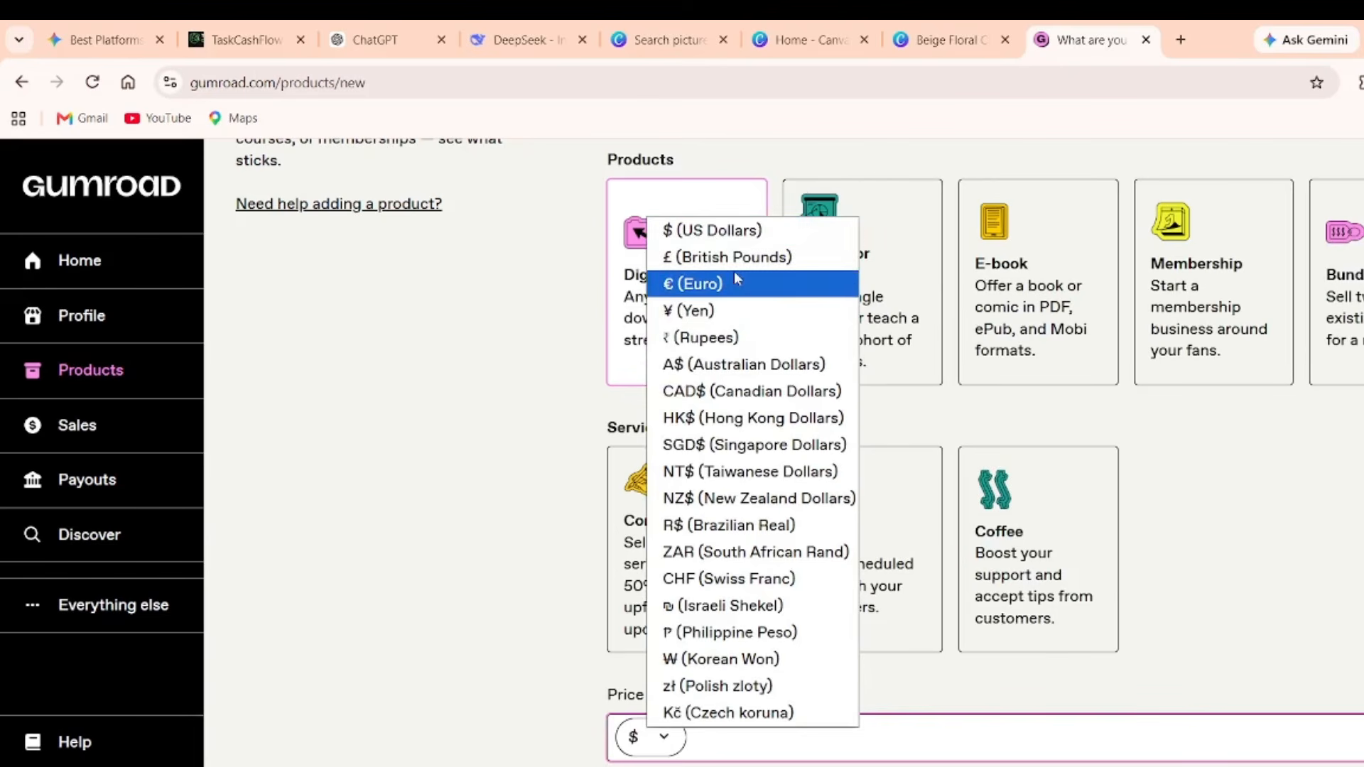
{"action": "left_click", "coordinate": [711, 231]}
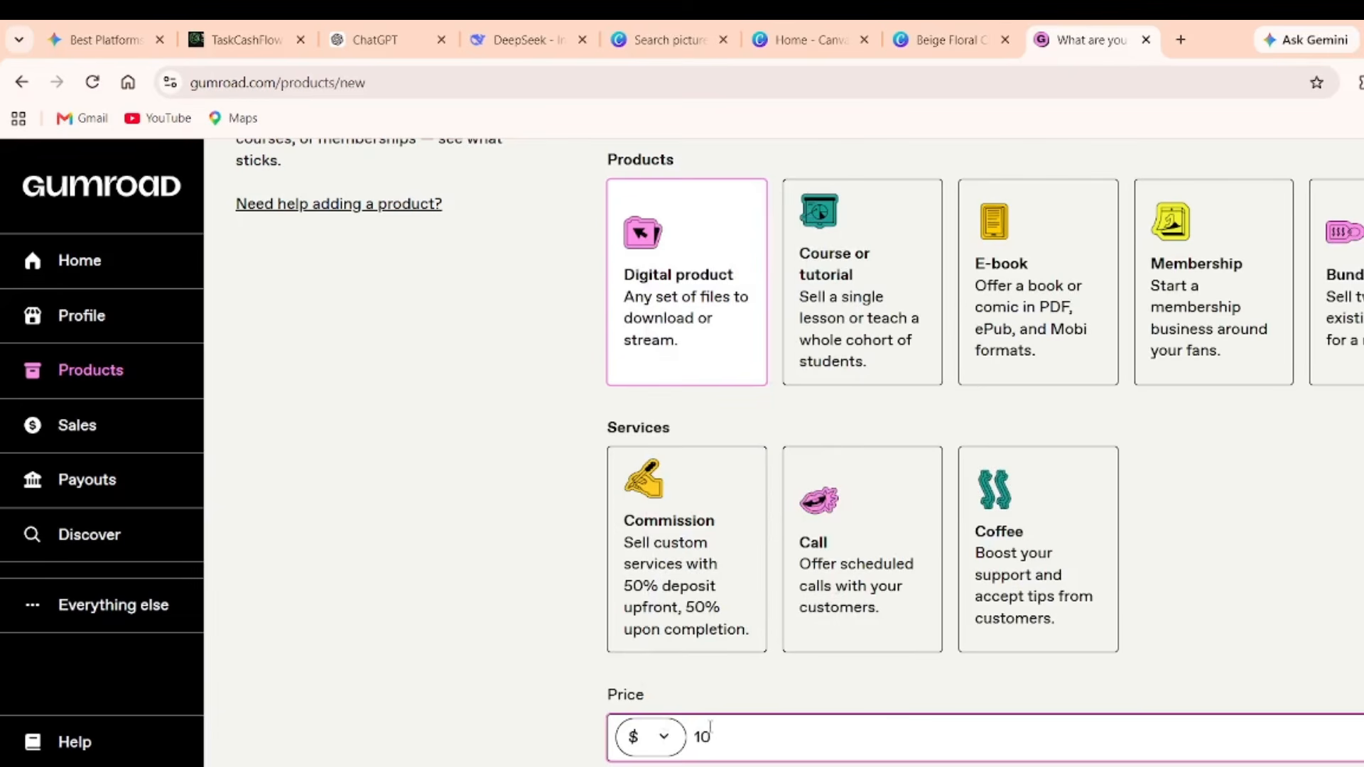
{"action": "scroll", "coordinate": [782, 426], "scroll_direction": "up", "scroll_amount": 3}
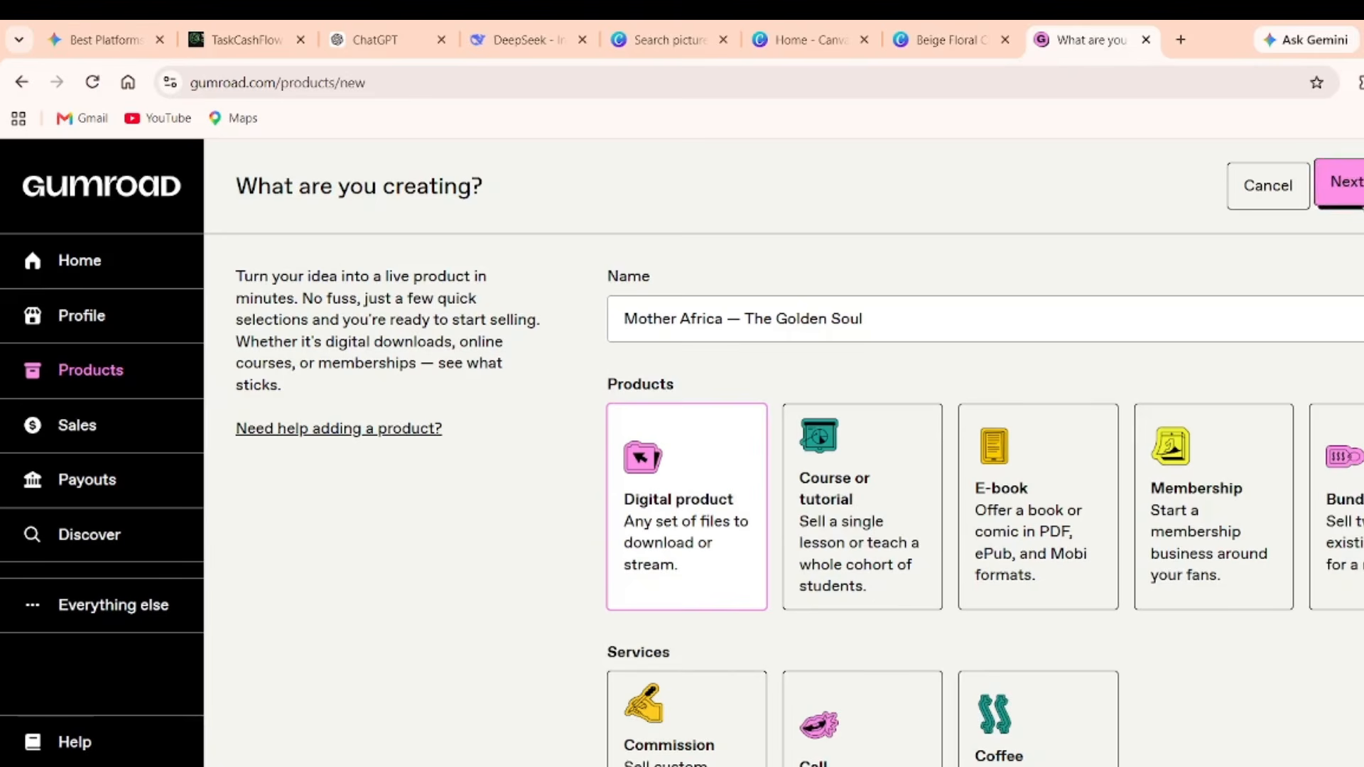
{"action": "left_click", "coordinate": [1339, 183]}
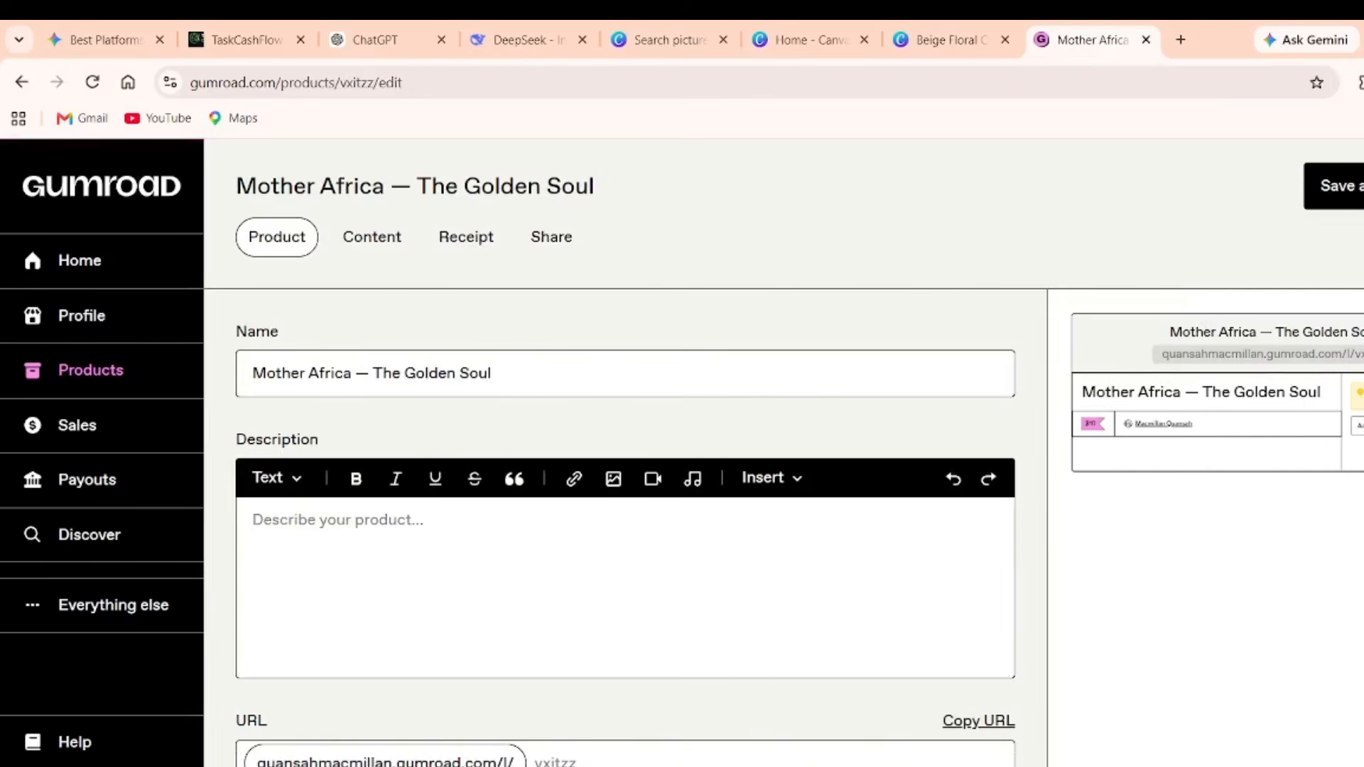
Paste ChatGPT's Mother Africa inspiration paragraphs into the Gumroad description, then return to ChatGPT.
{"action": "key", "text": "alt+Tab"}
{"action": "scroll", "coordinate": [390, 355], "scroll_direction": "down", "scroll_amount": 3}
{"action": "left_click", "coordinate": [405, 338]}
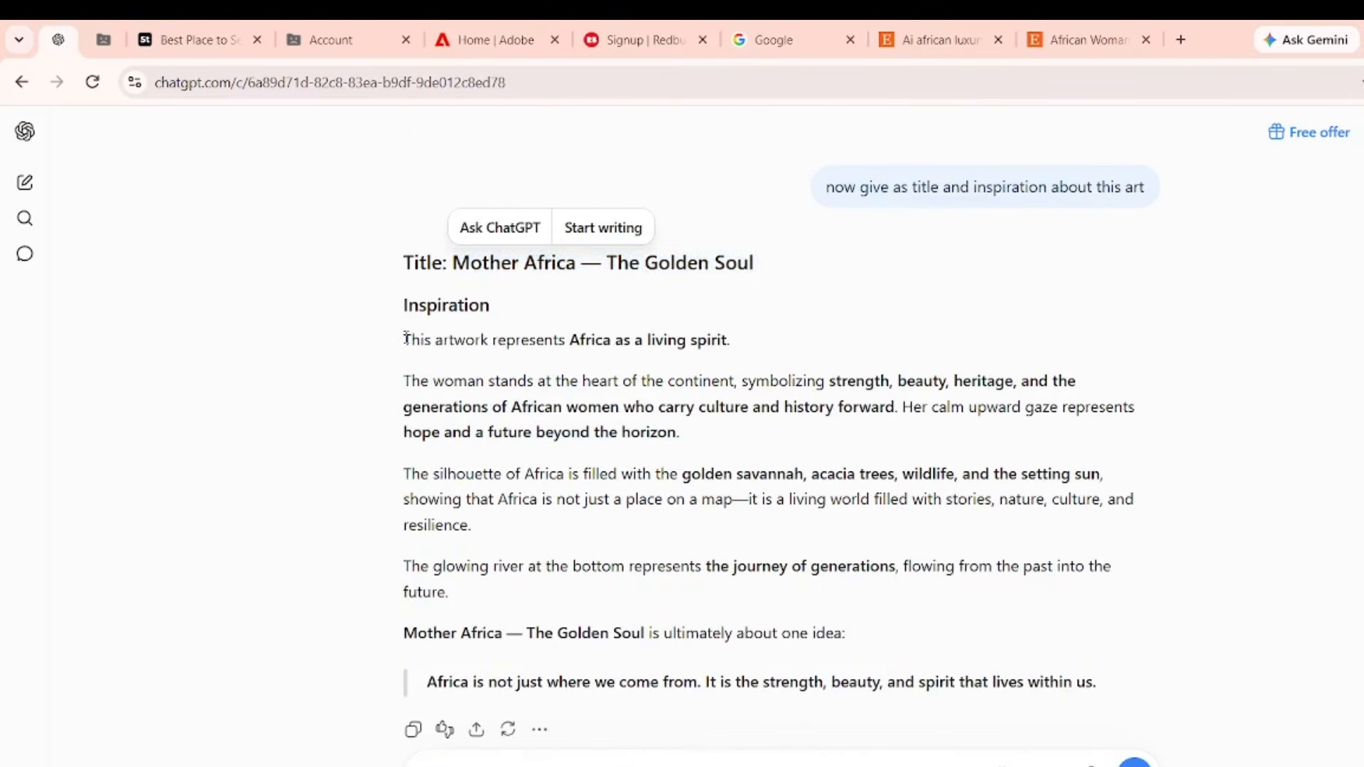
{"action": "left_click_drag", "start_coordinate": [405, 338], "coordinate": [1110, 686]}
{"action": "key", "text": "ctrl+c"}
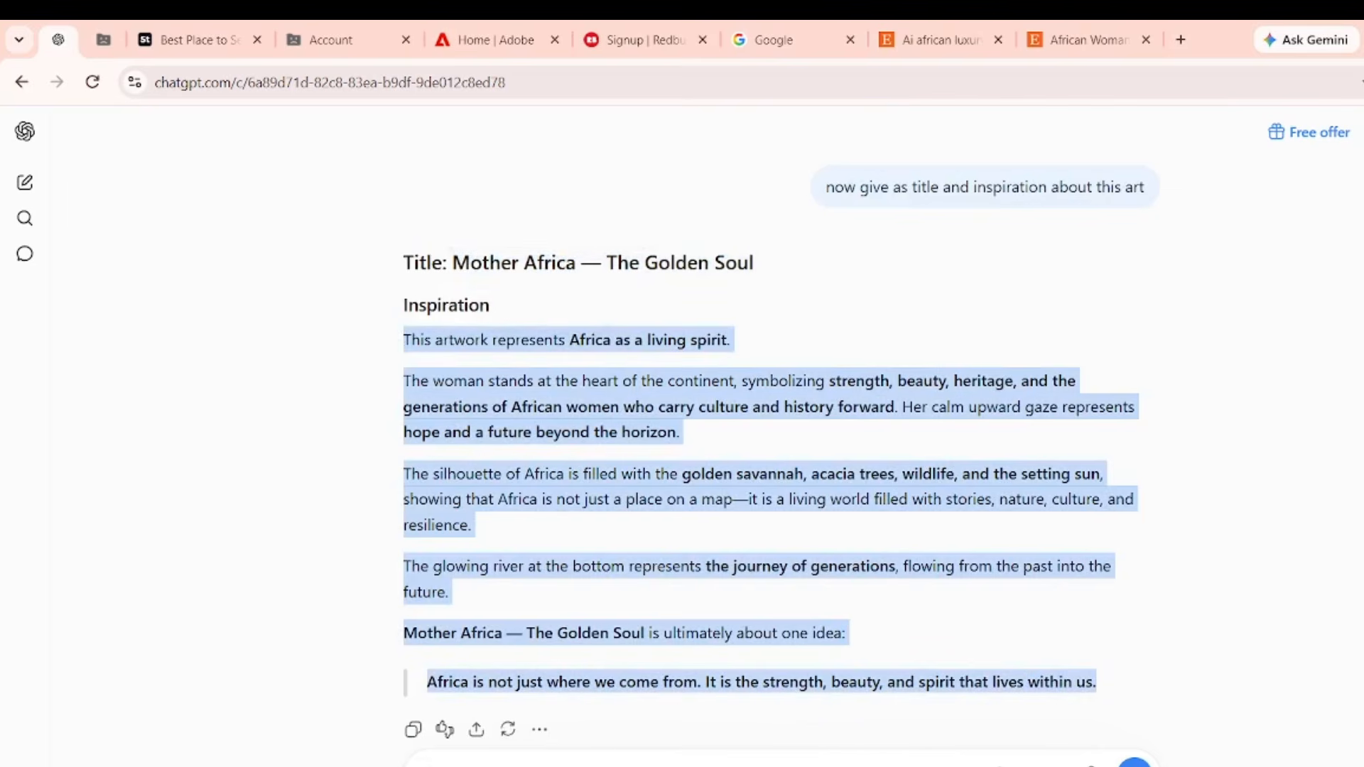
{"action": "key", "text": "alt+Tab"}
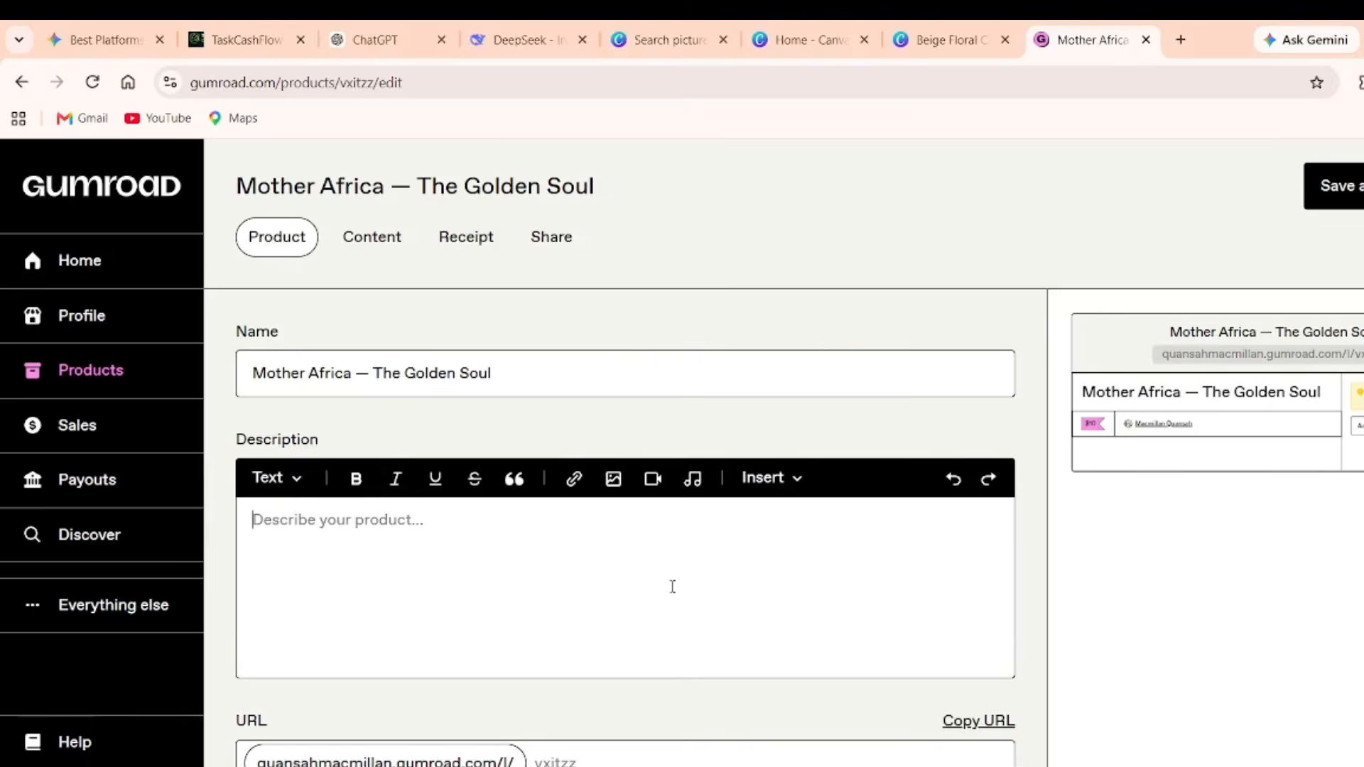
{"action": "key", "text": "ctrl+v"}
{"action": "scroll", "coordinate": [672, 585], "scroll_direction": "down", "scroll_amount": 10}
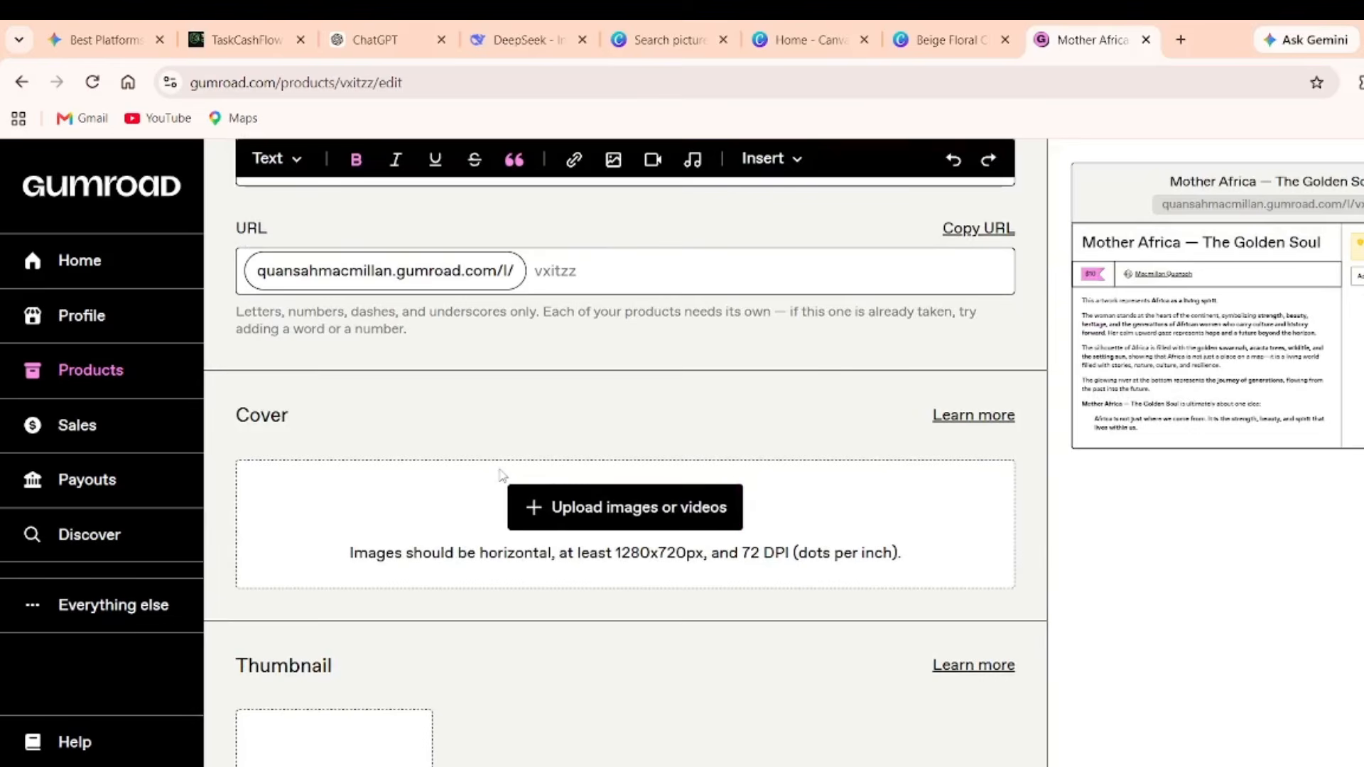
{"action": "scroll", "coordinate": [452, 436], "scroll_direction": "down", "scroll_amount": 2}
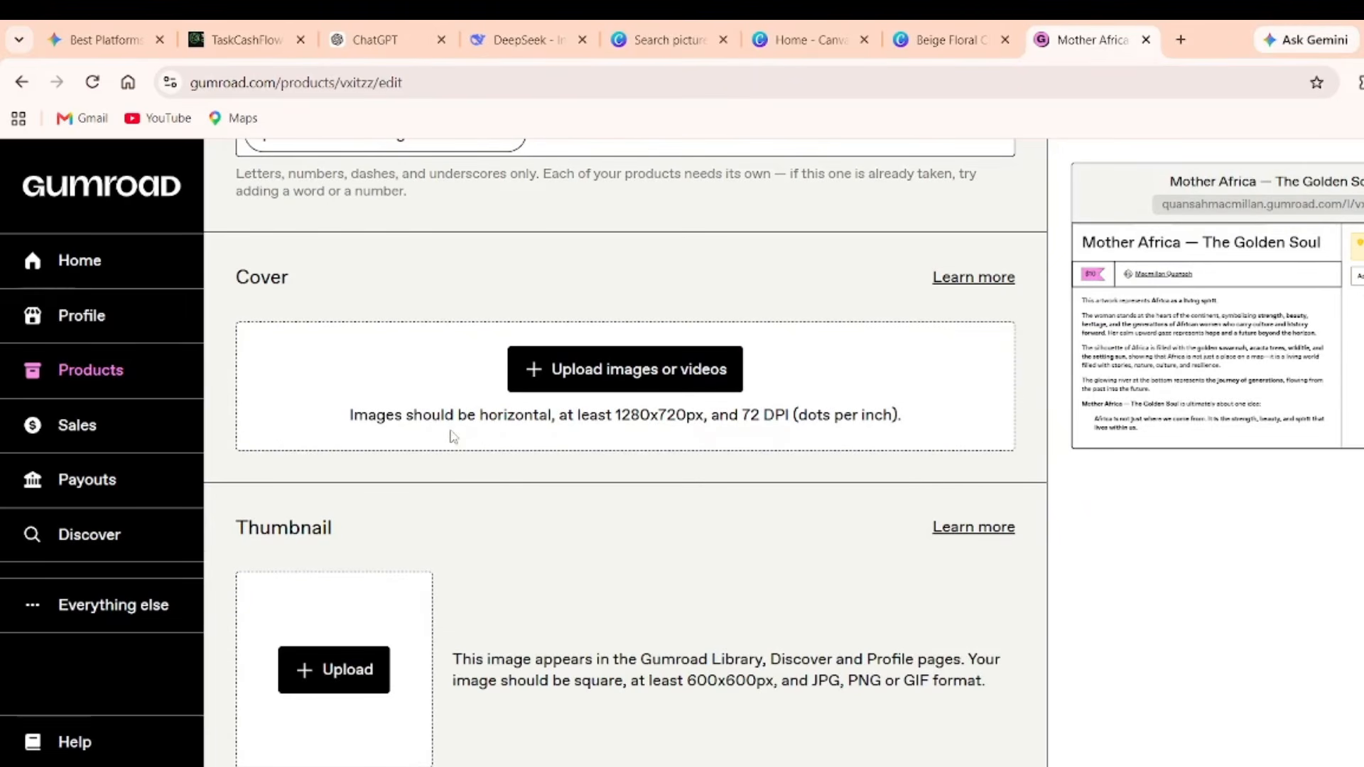
{"action": "left_click", "coordinate": [369, 54]}
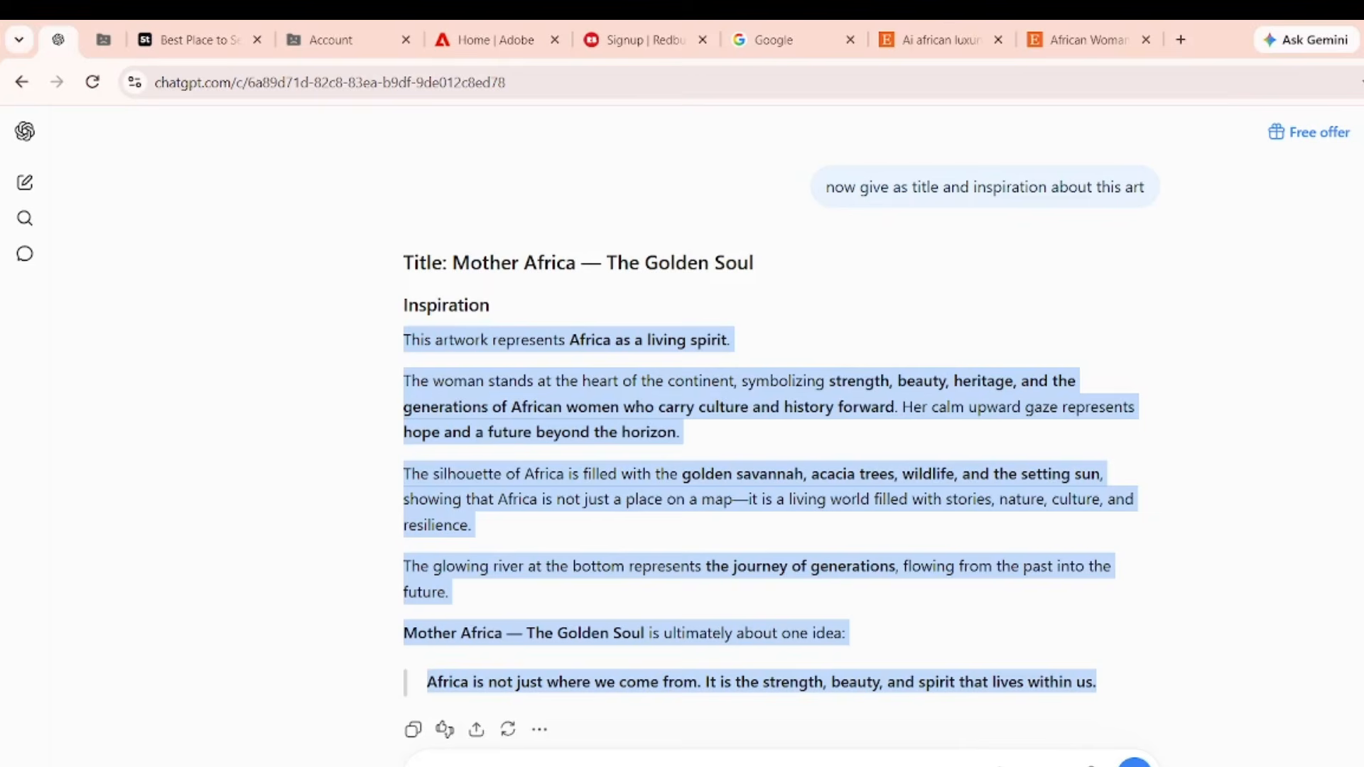
Have ChatGPT generate the 'Golden Africa Sunset Portrait' cover thumbnail and open it full size.
{"action": "left_click", "coordinate": [472, 764]}
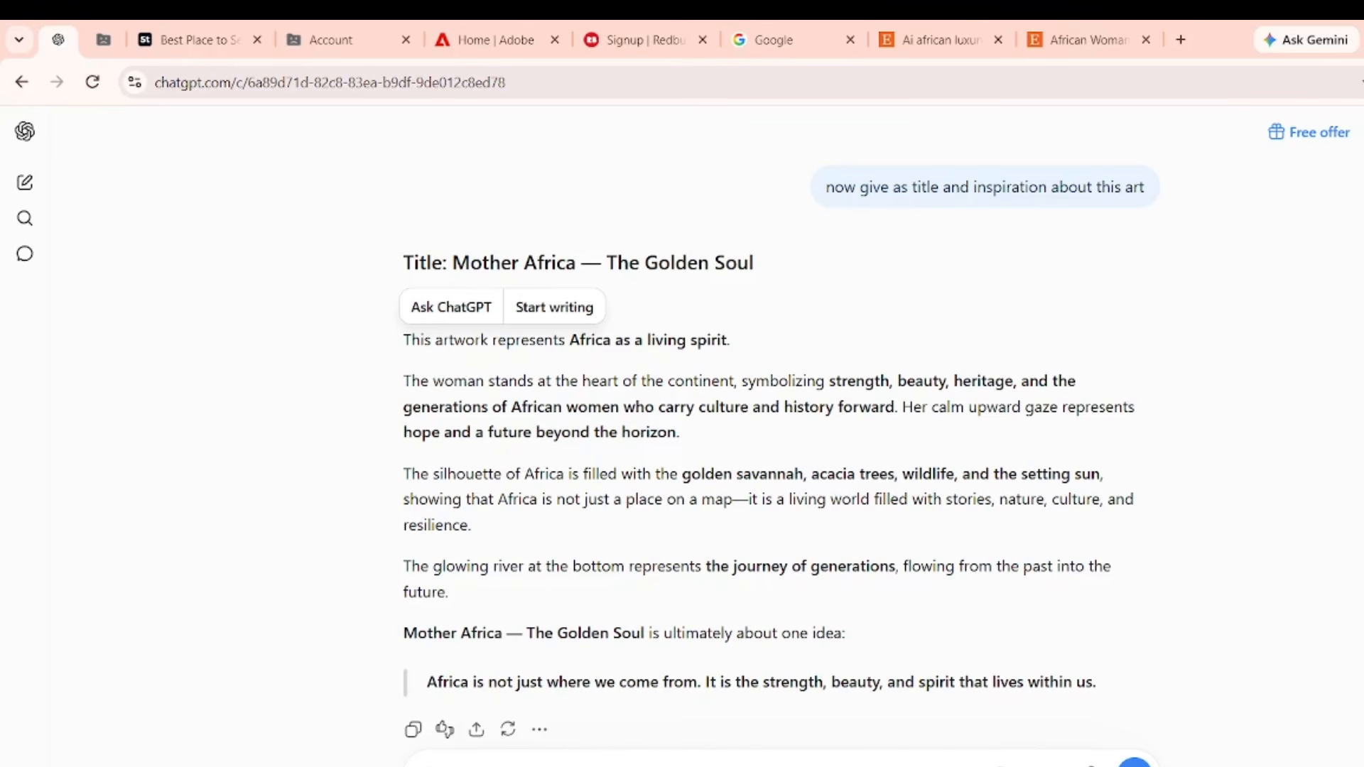
{"action": "key", "text": "Return"}
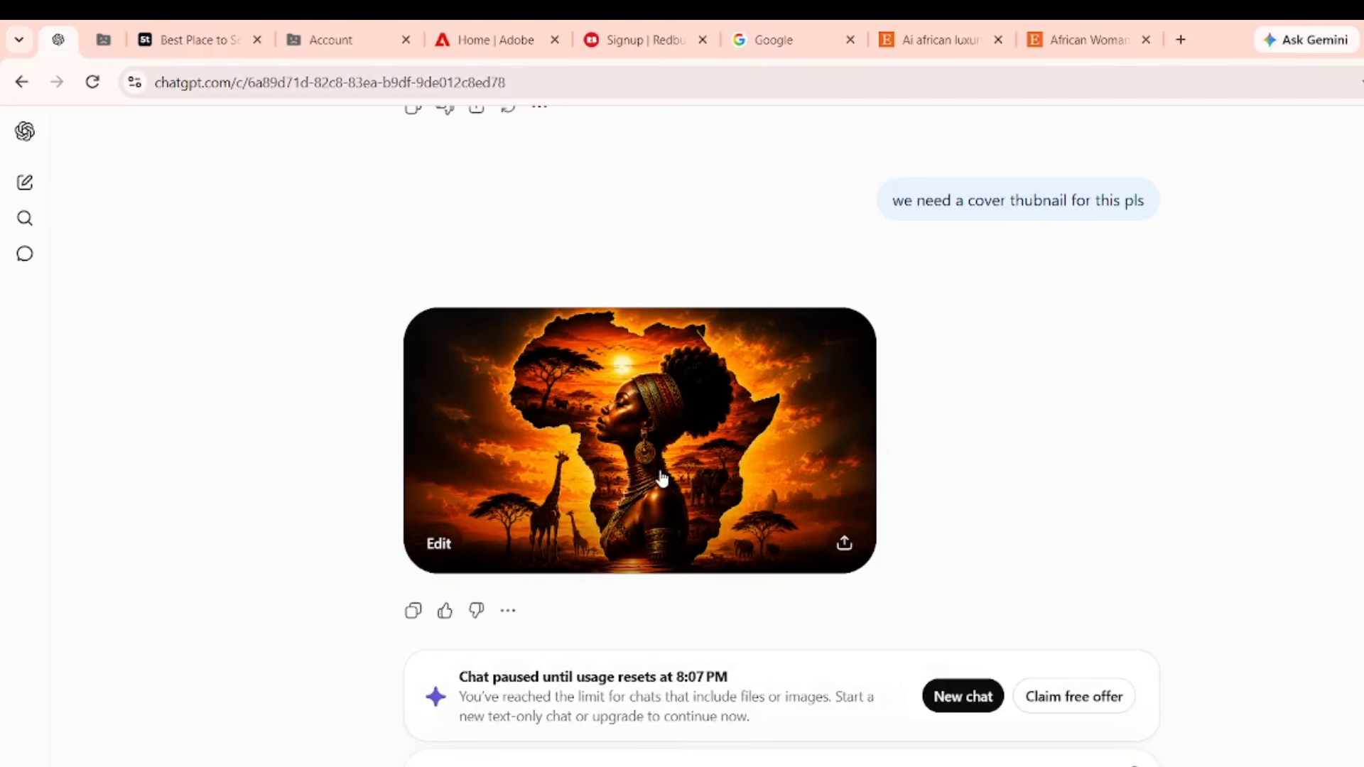
{"action": "left_click", "coordinate": [760, 427]}
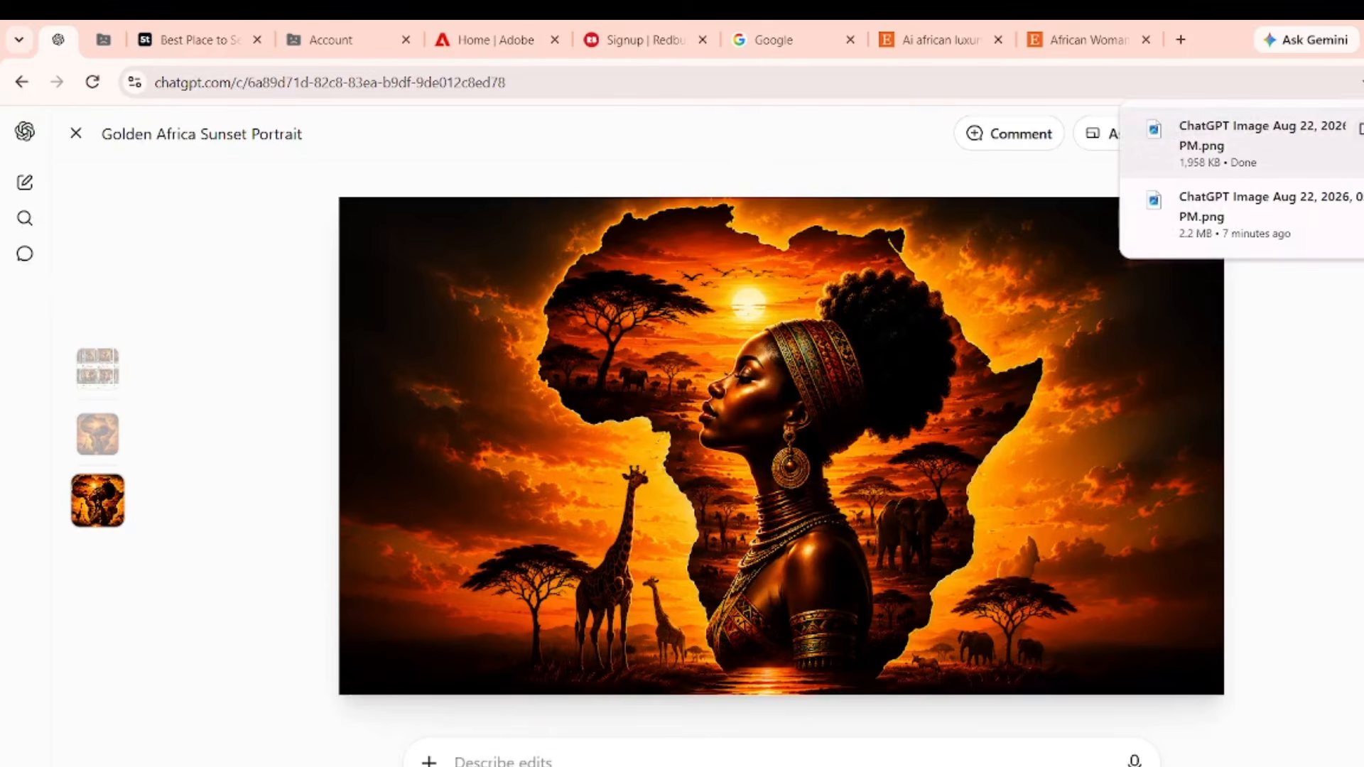
Check the downloaded images on Local Disk (E:) in File Explorer, then return to the browser.
{"action": "key", "text": "alt+Tab"}
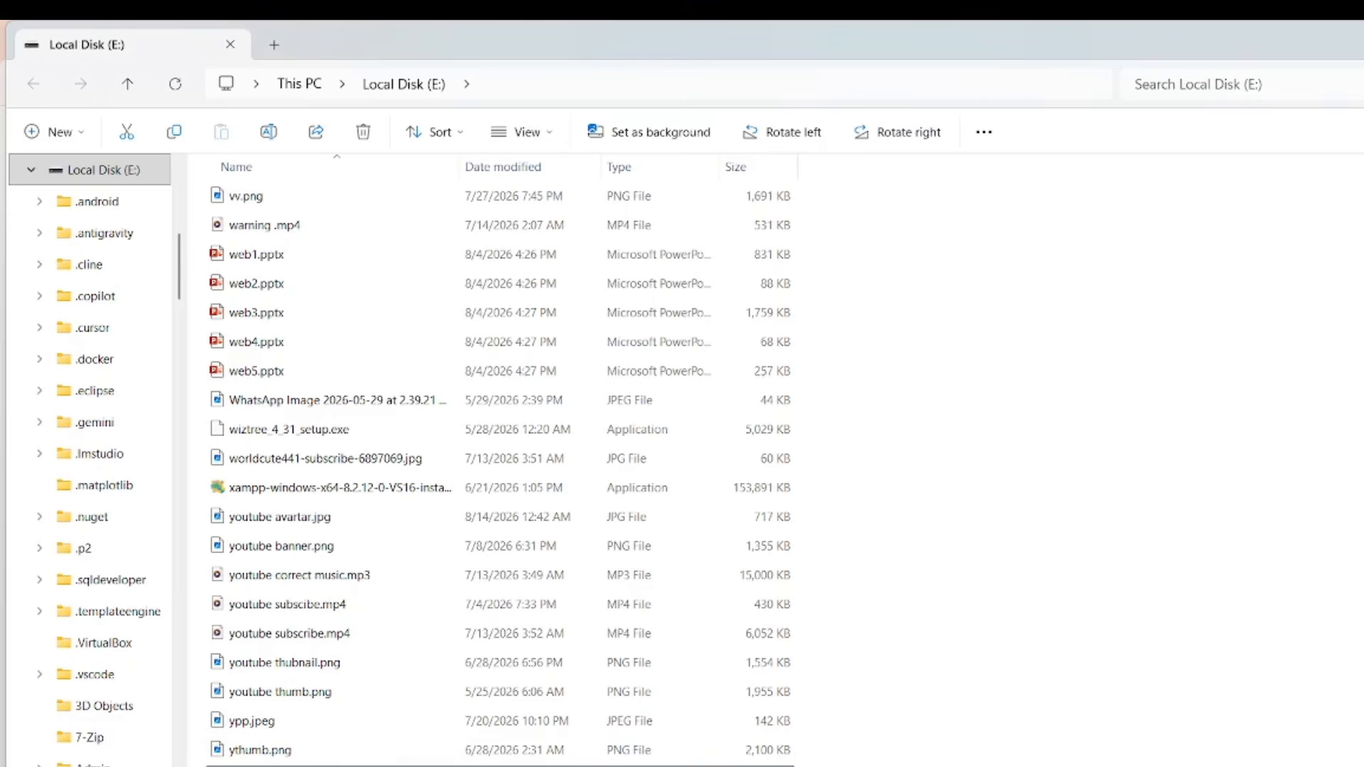
{"action": "right_click", "coordinate": [416, 721]}
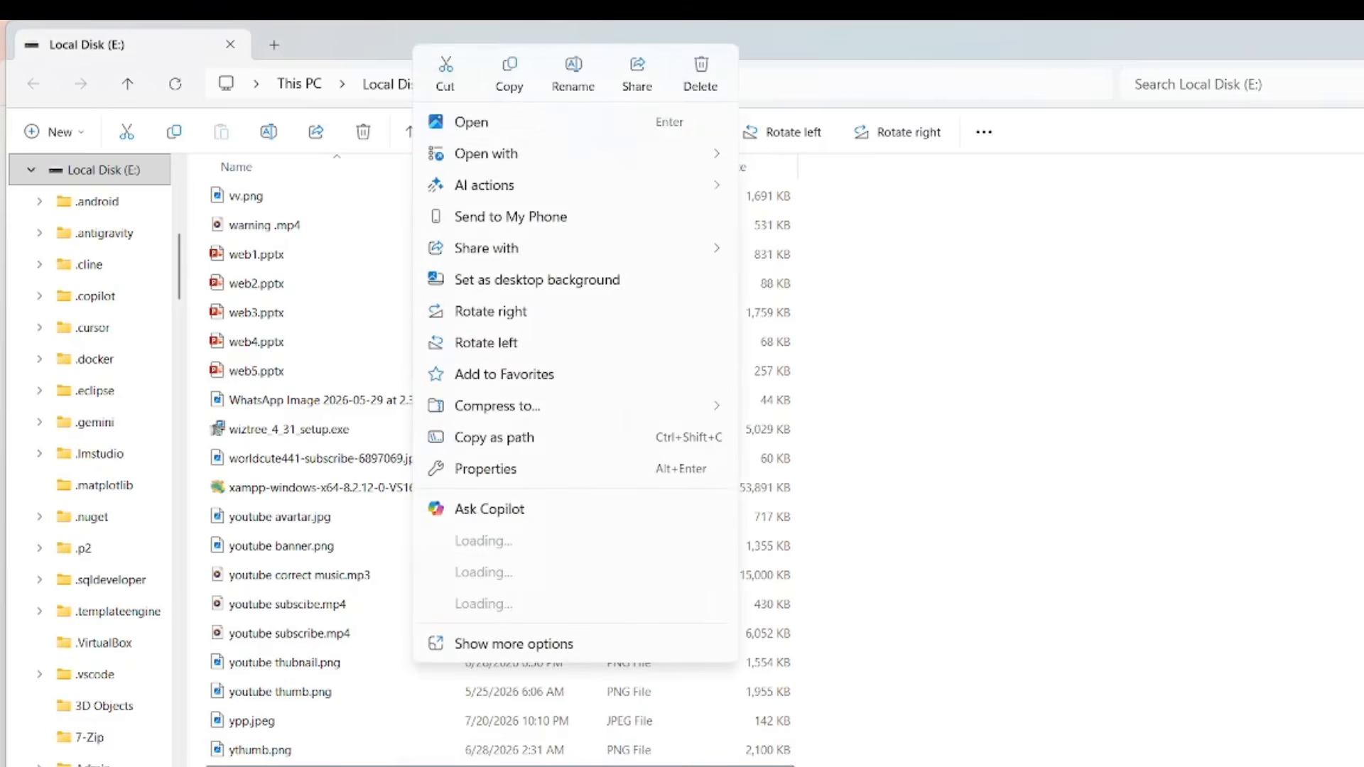
{"action": "left_click", "coordinate": [506, 84]}
{"action": "key", "text": "alt+Up"}
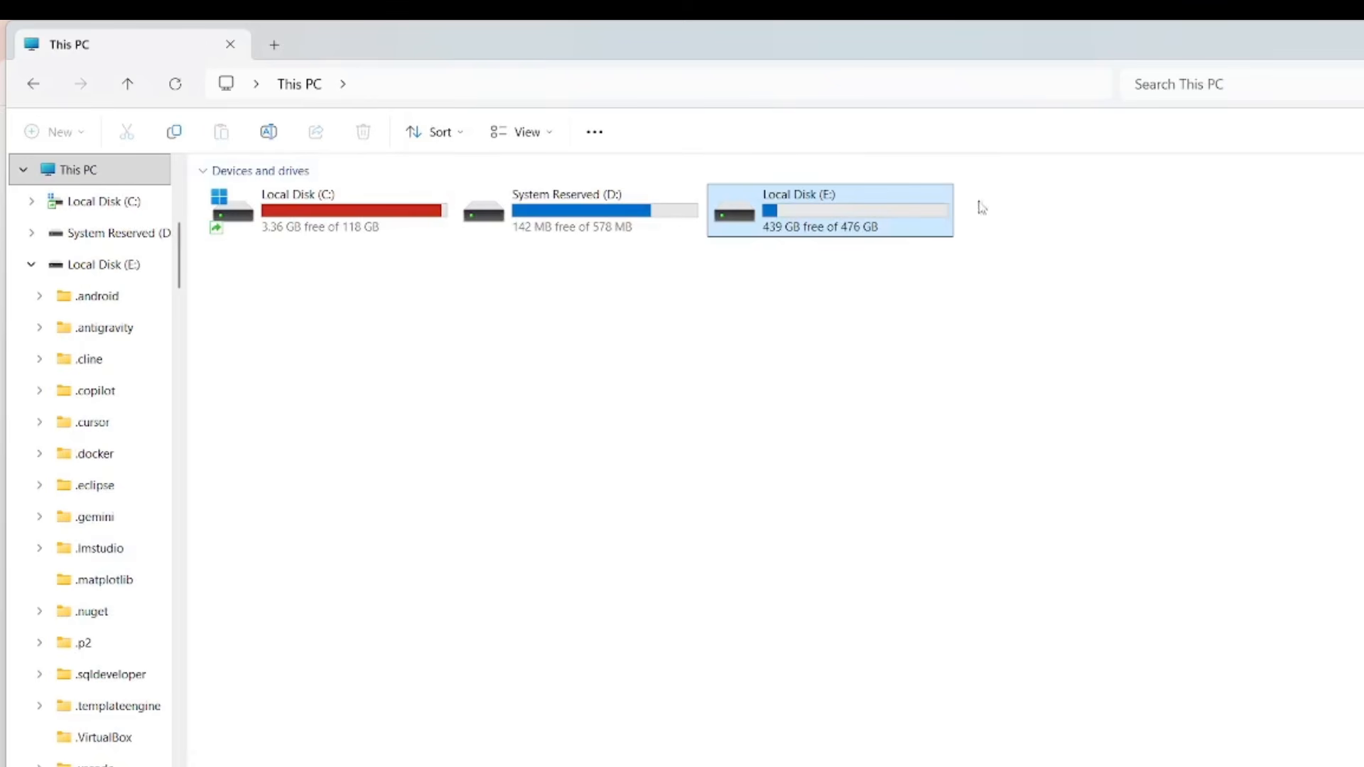
{"action": "key", "text": "alt+Tab"}
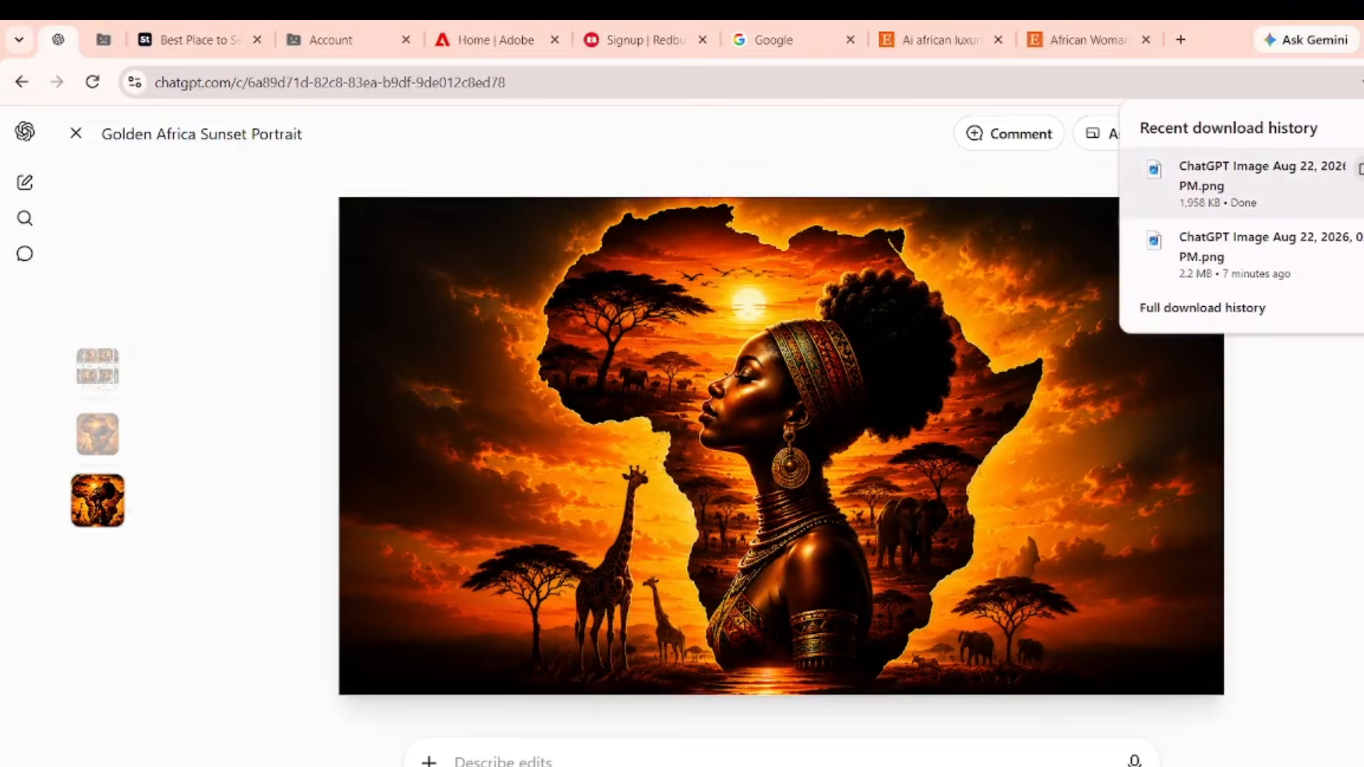
{"action": "key", "text": "alt+Tab"}
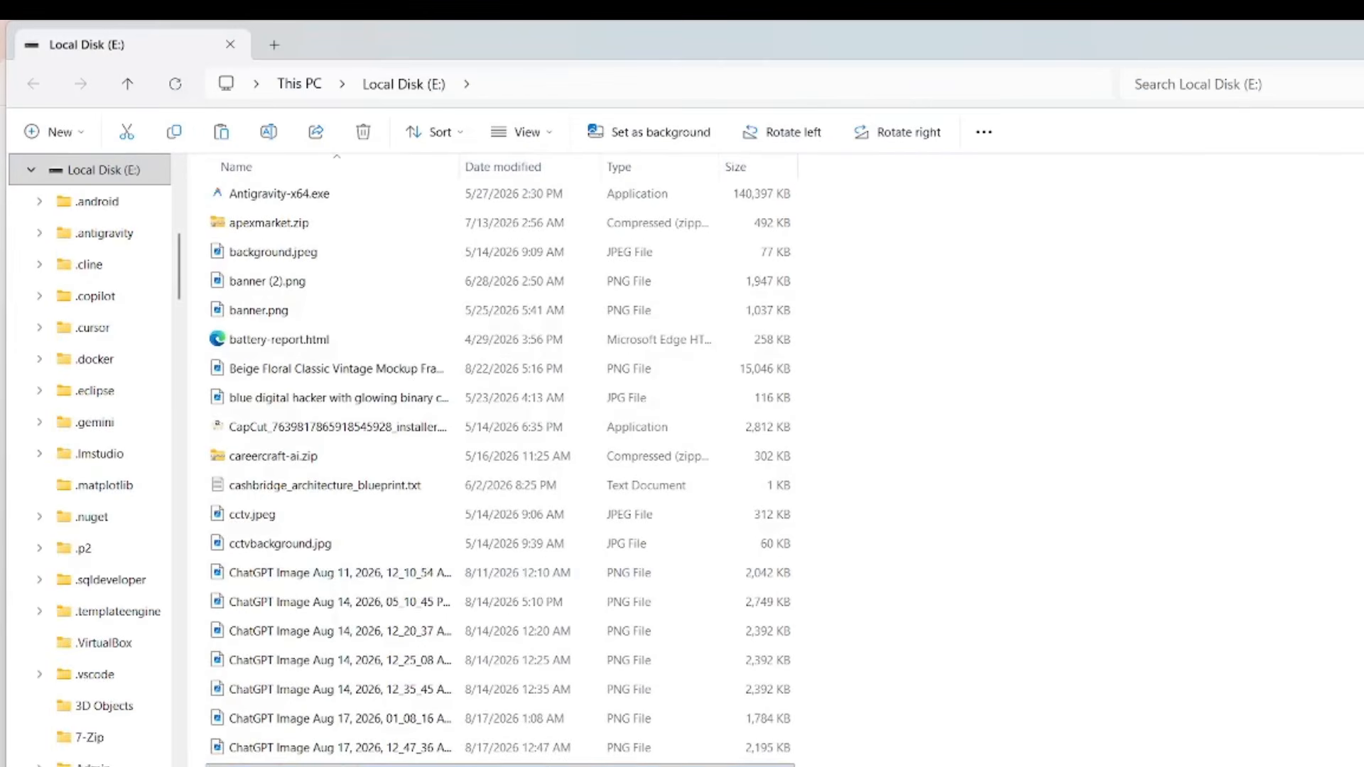
{"action": "right_click", "coordinate": [338, 660]}
{"action": "key", "text": "Escape"}
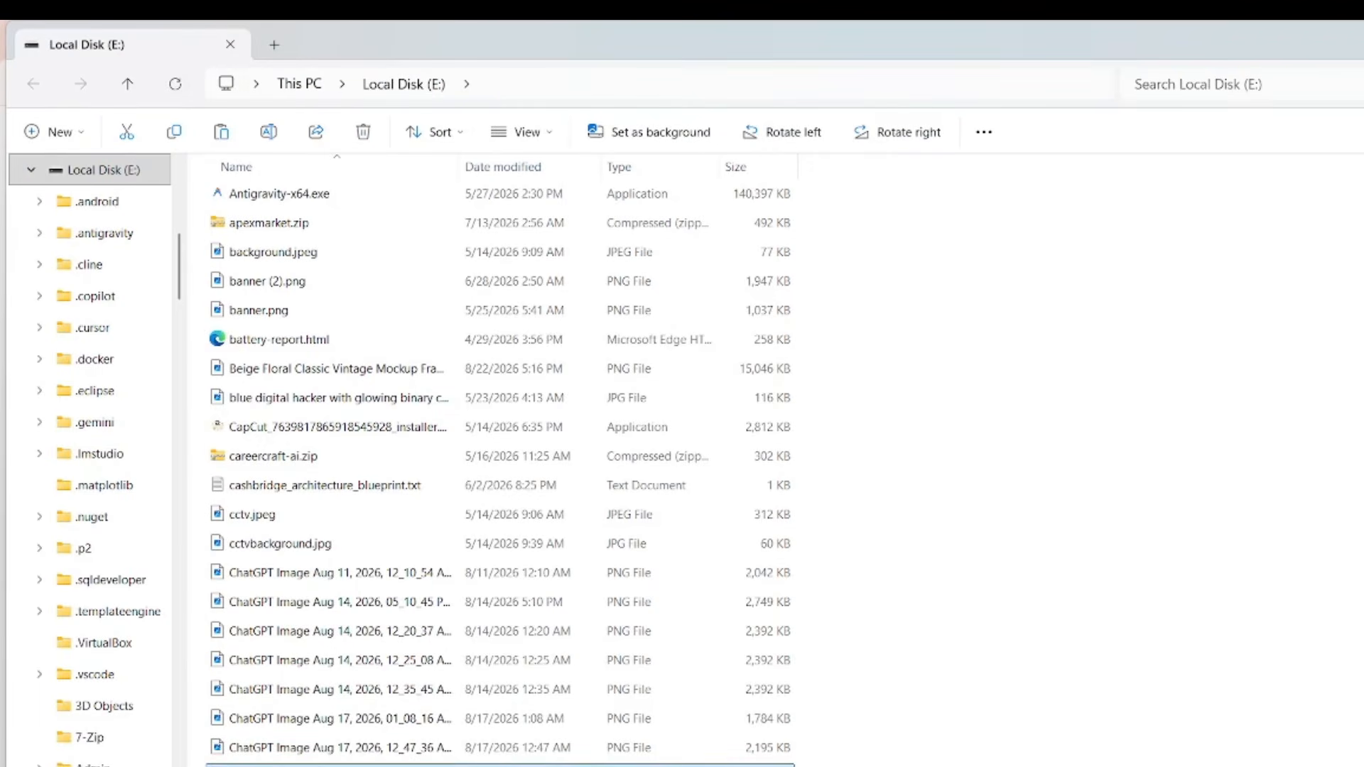
{"action": "key", "text": "alt+Tab"}
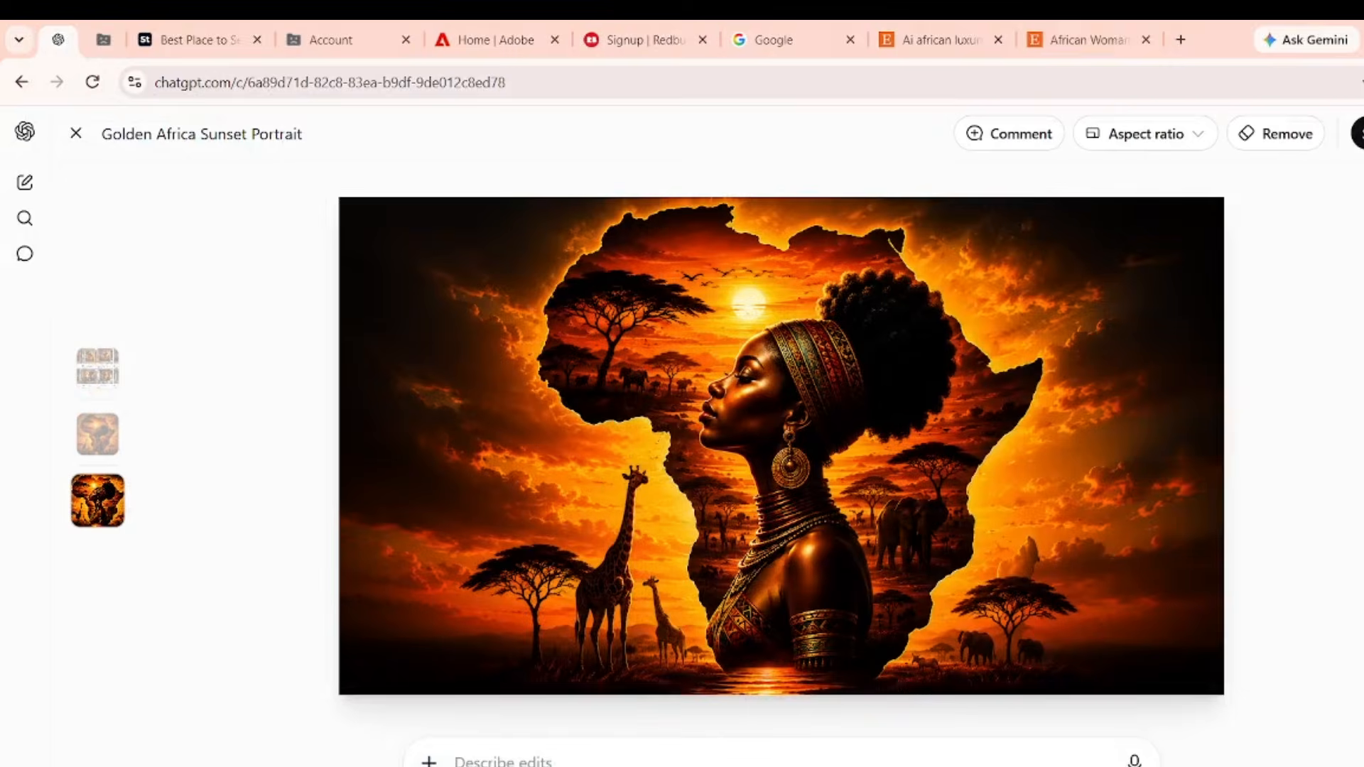
{"action": "key", "text": "alt+Tab"}
Upload ppc1.png from the computer as the Mother Africa product's cover image.
{"action": "left_click", "coordinate": [1066, 40]}
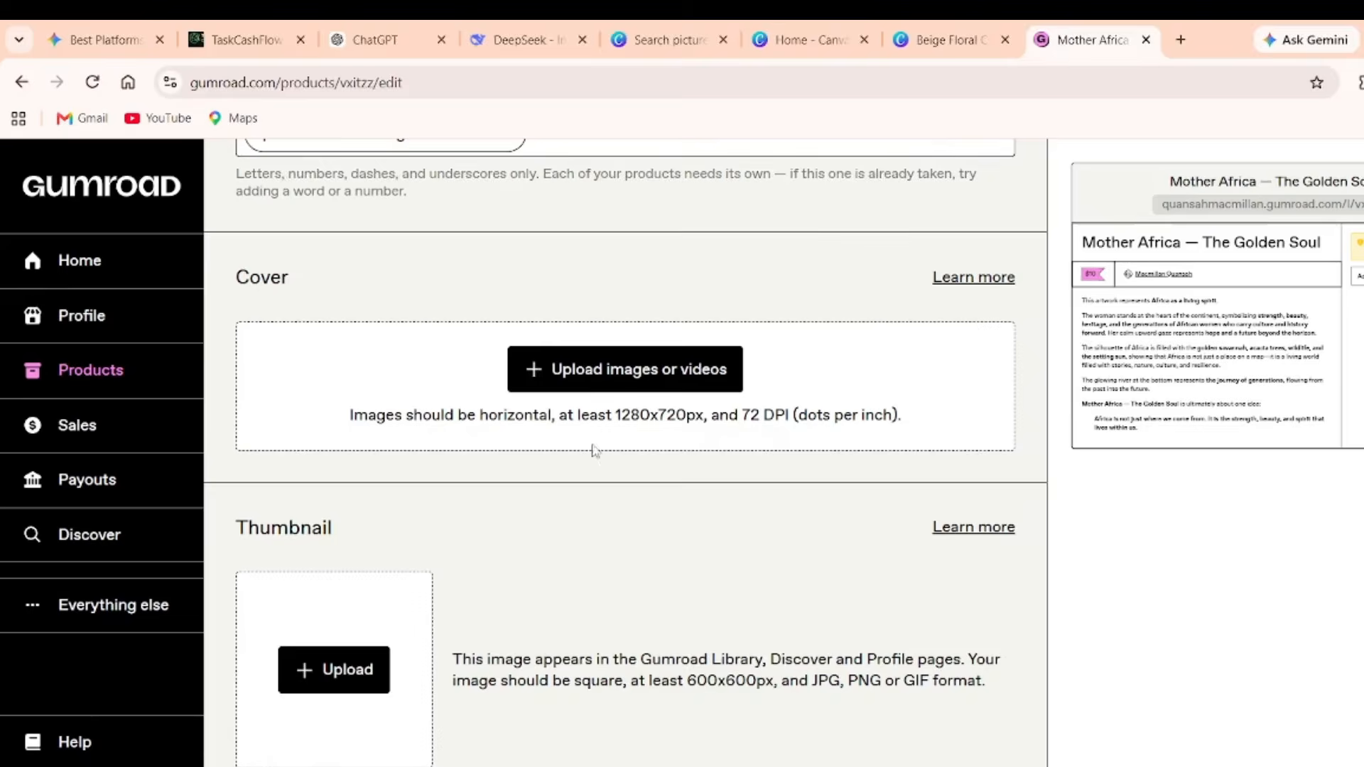
{"action": "left_click", "coordinate": [588, 387]}
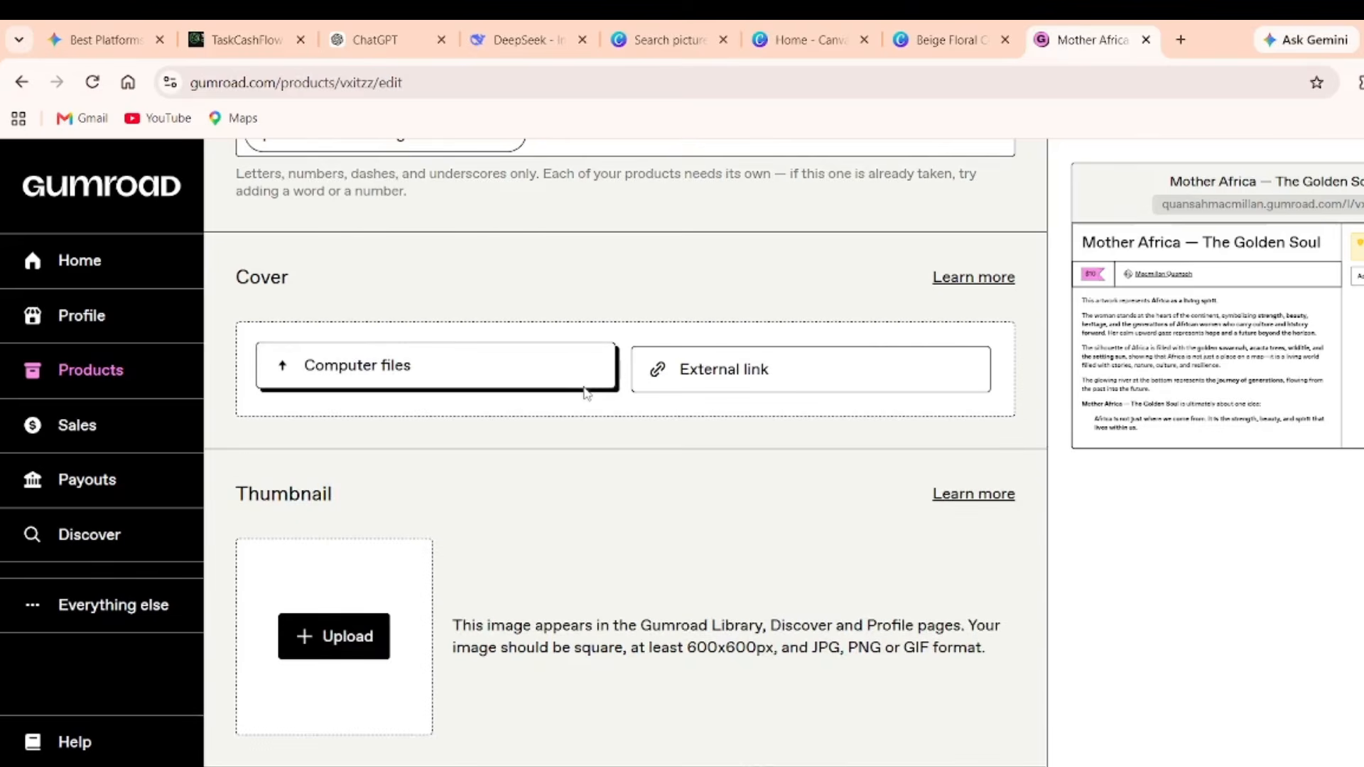
{"action": "left_click", "coordinate": [479, 378]}
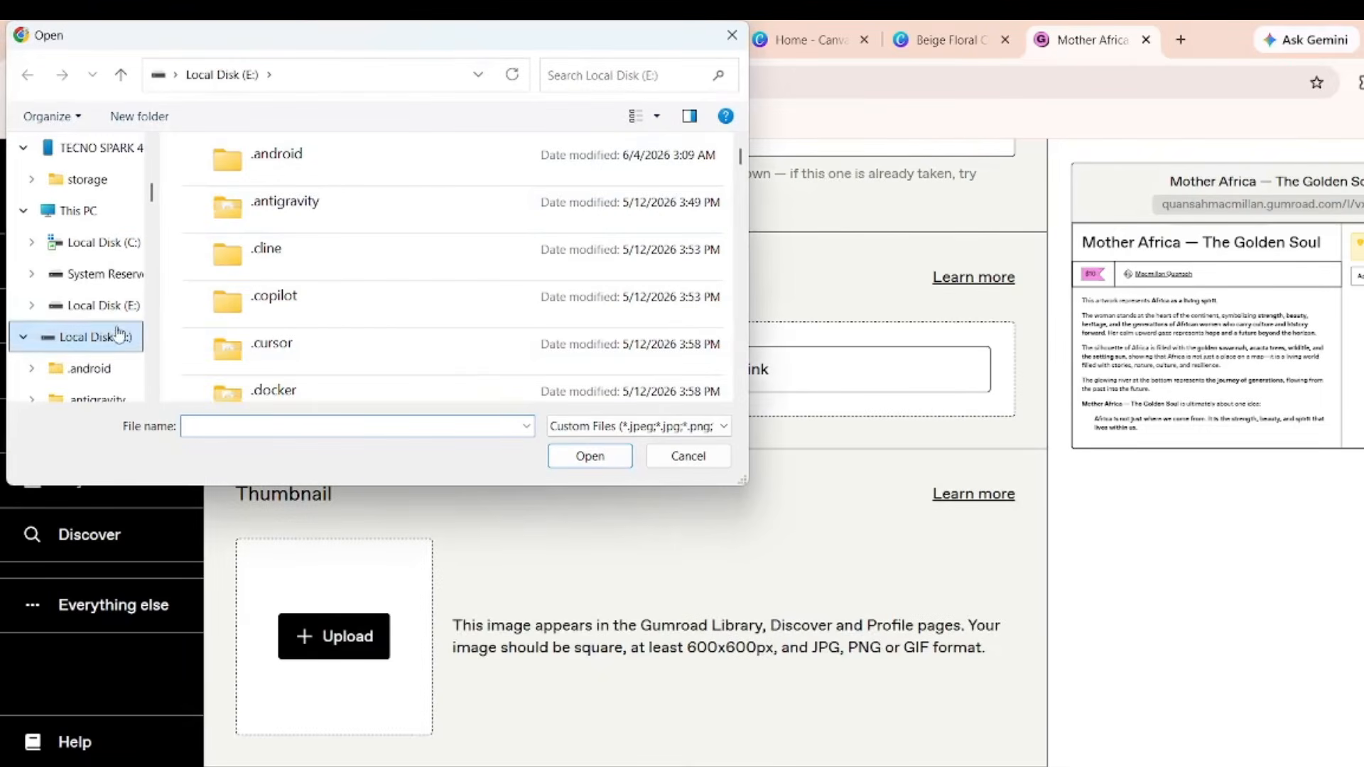
{"action": "left_click", "coordinate": [649, 76]}
{"action": "type", "text": "p"}
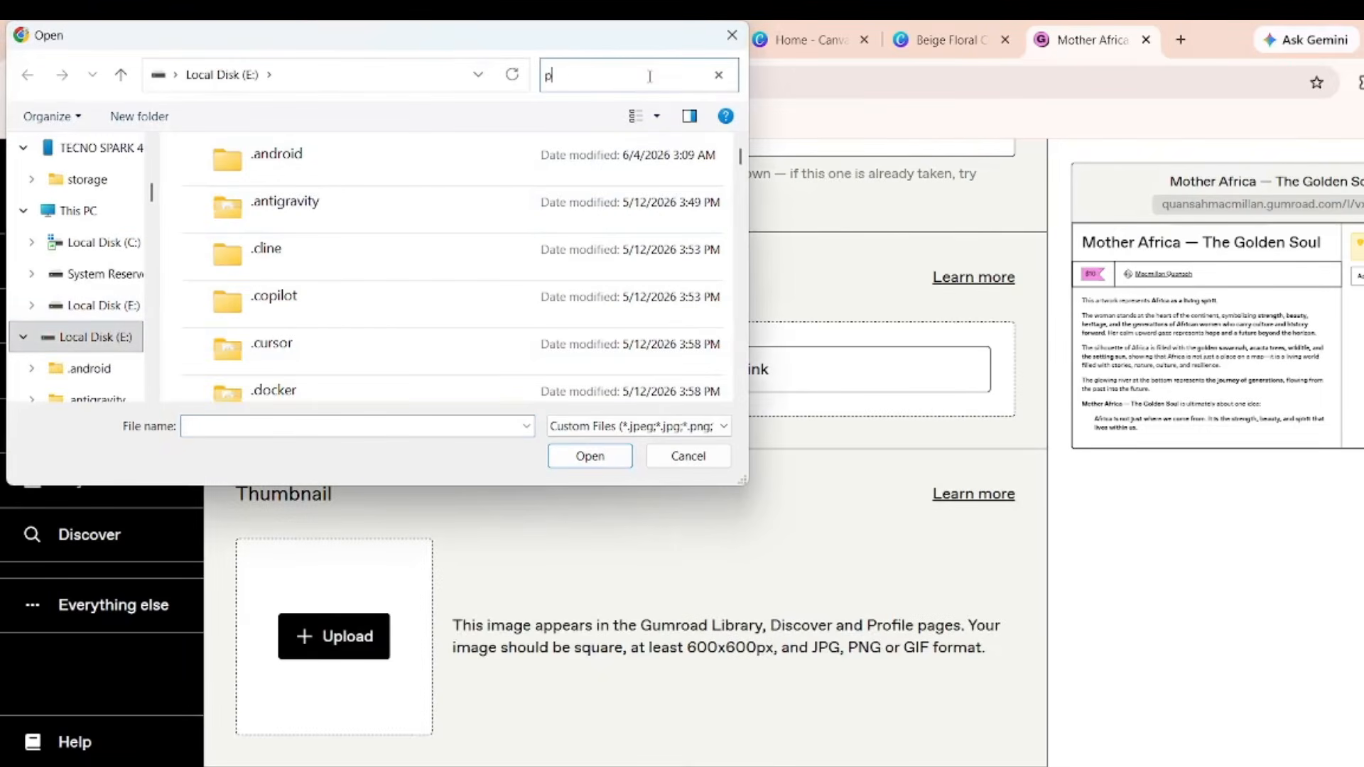
{"action": "type", "text": "pc"}
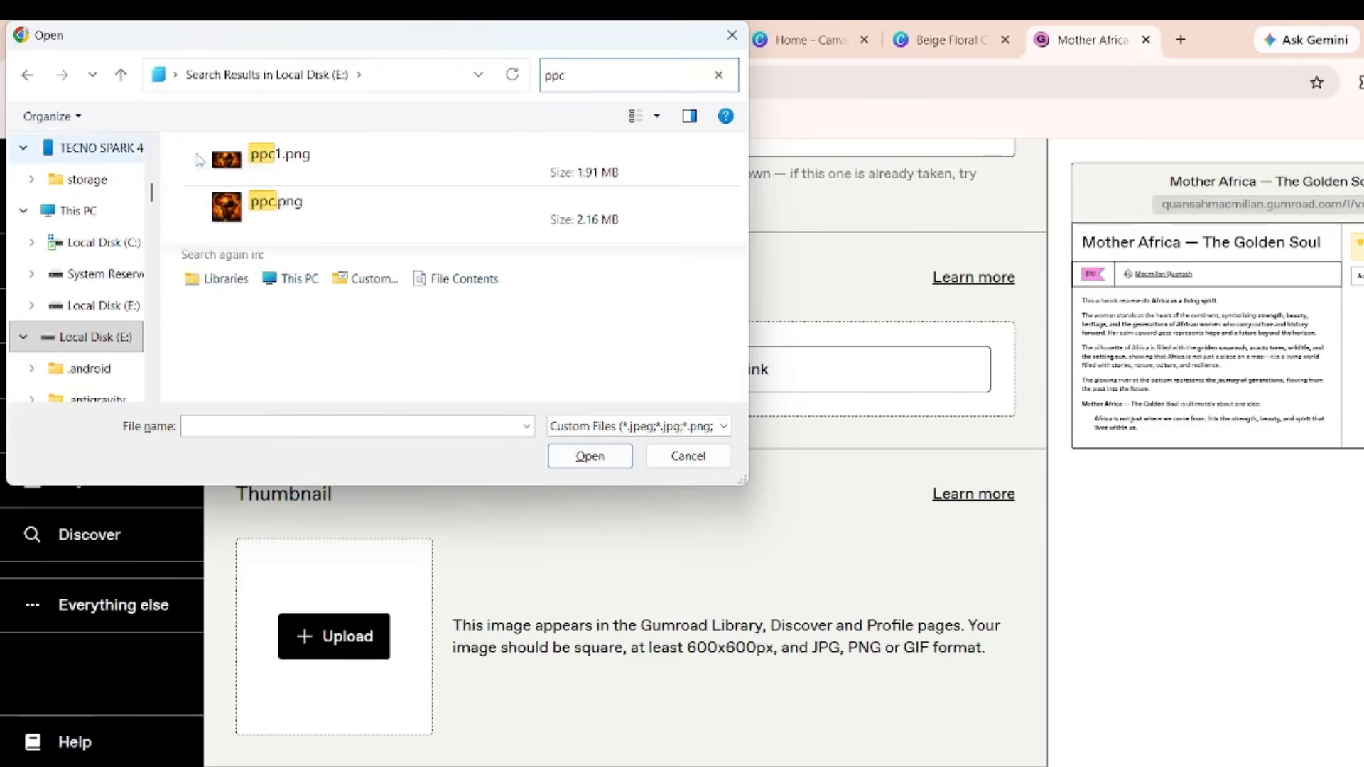
{"action": "double_click", "coordinate": [341, 170]}
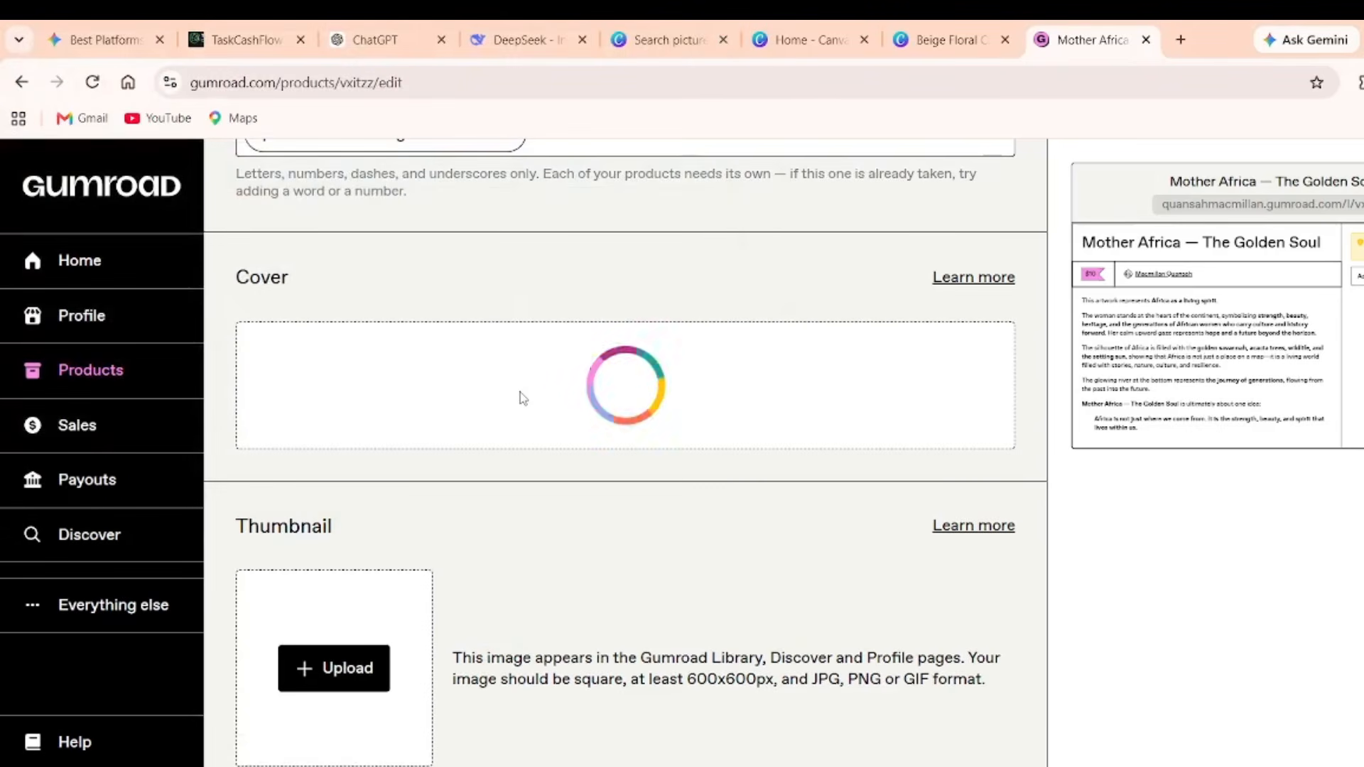
Upload ppc.png as the product's thumbnail.
{"action": "scroll", "coordinate": [517, 395], "scroll_direction": "down", "scroll_amount": 1}
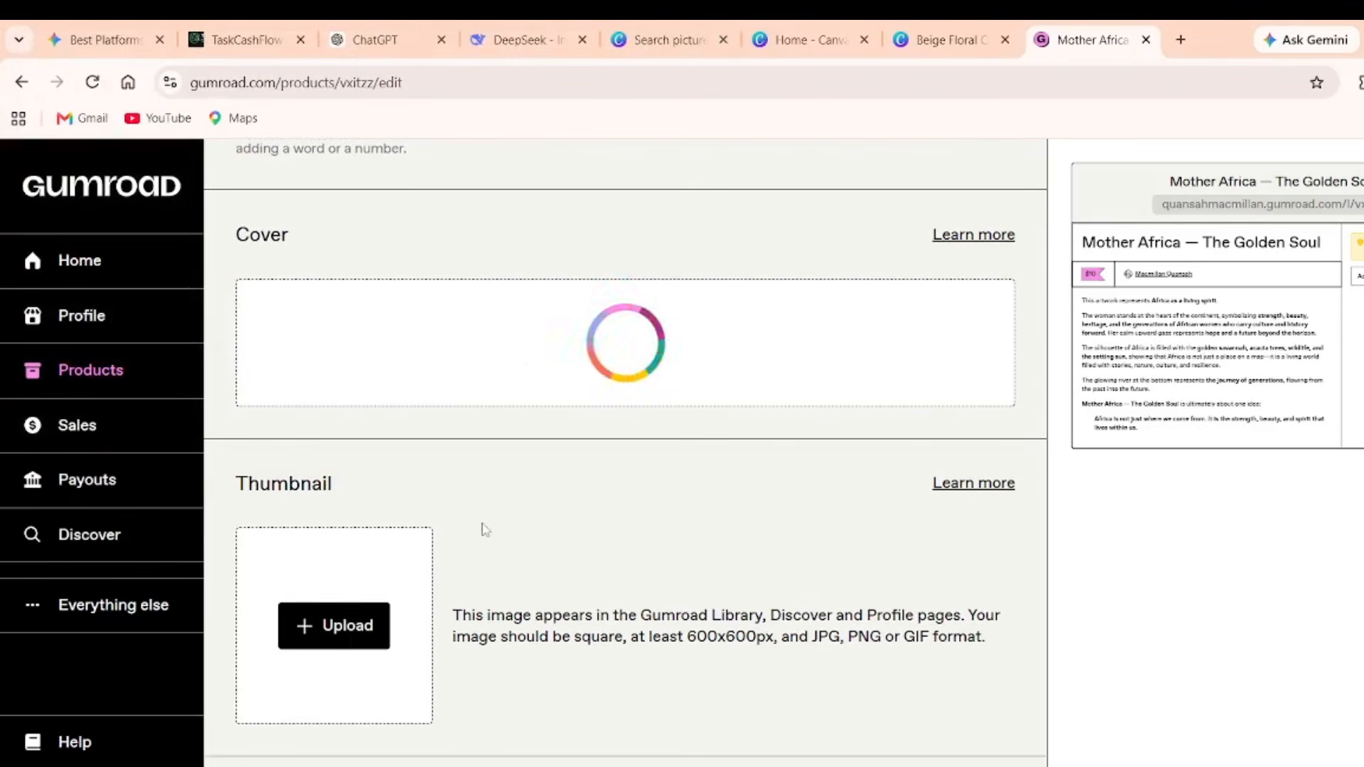
{"action": "left_click", "coordinate": [300, 639]}
{"action": "left_click", "coordinate": [640, 81]}
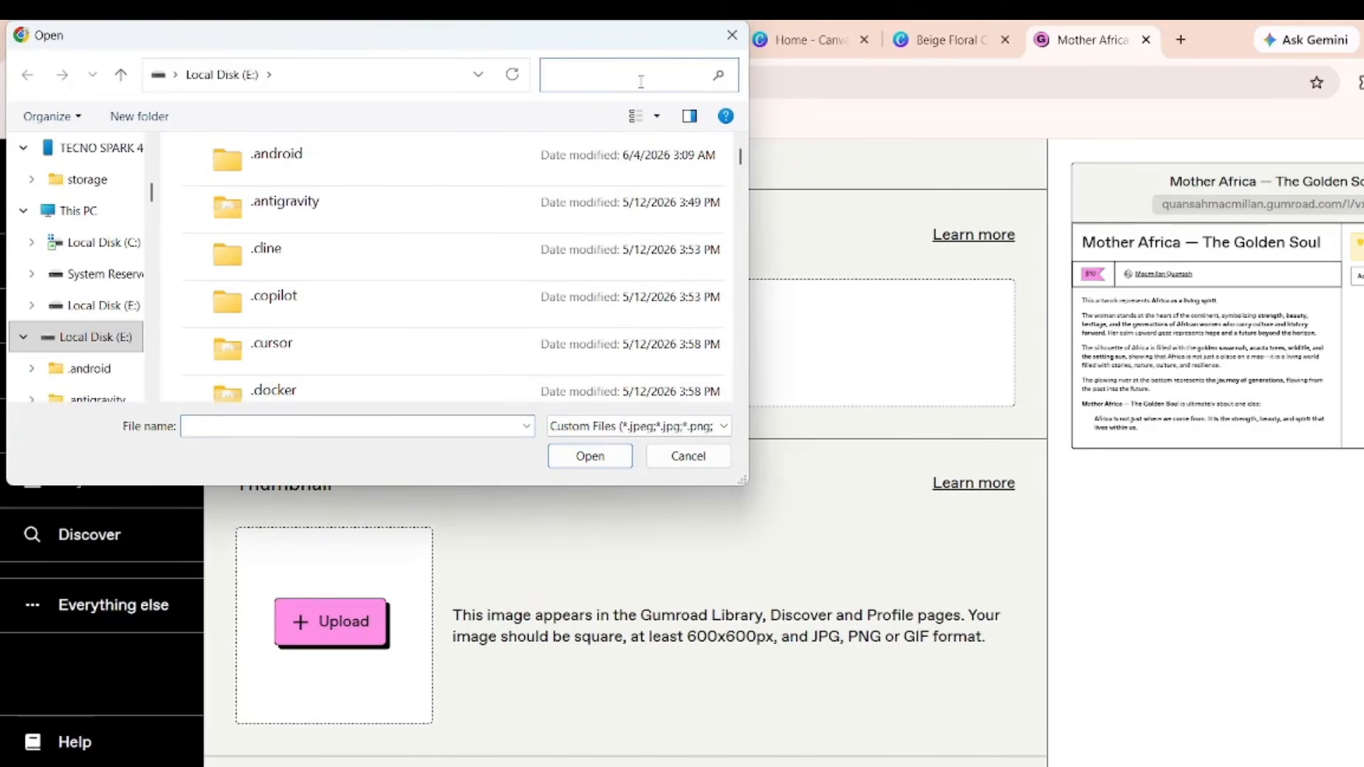
{"action": "type", "text": "ppc"}
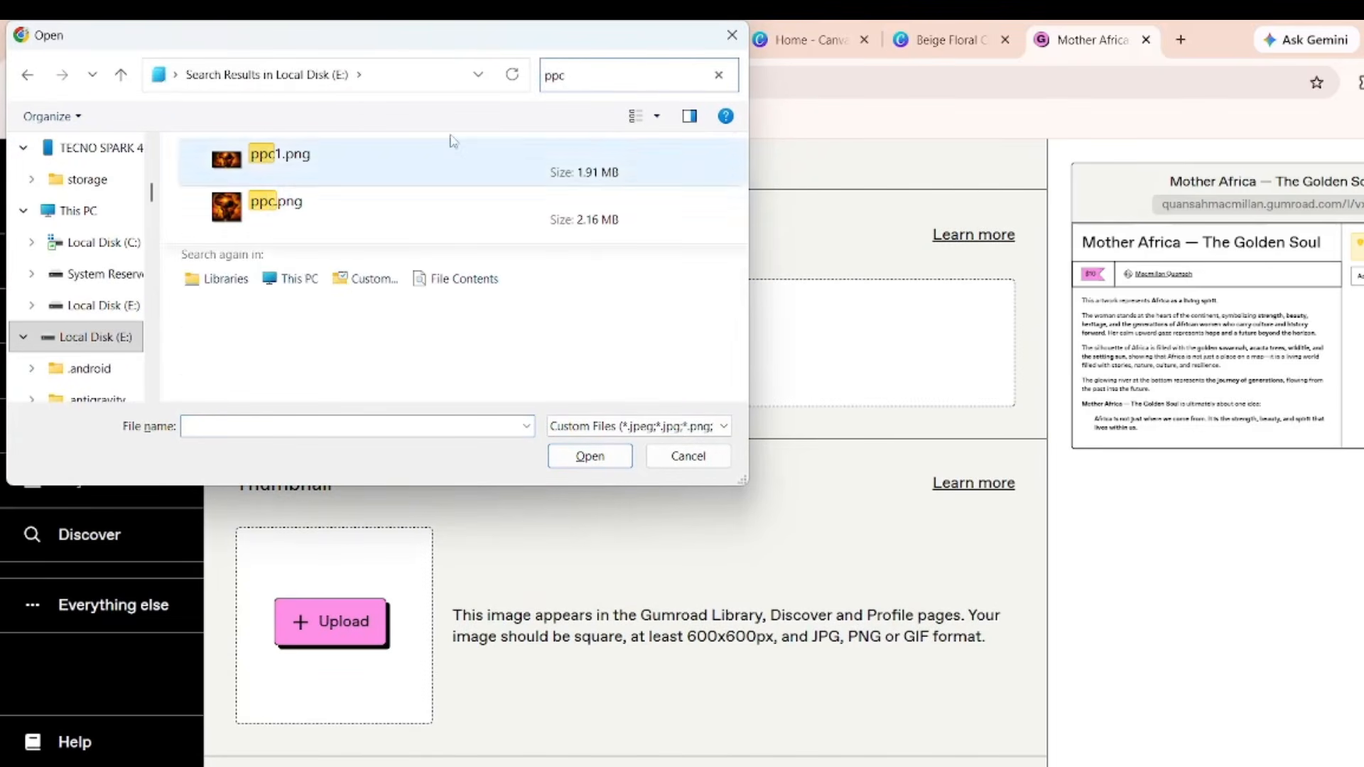
{"action": "double_click", "coordinate": [371, 198]}
Review the product settings with the new cover and thumbnail, then save and continue to Content.
{"action": "scroll", "coordinate": [597, 517], "scroll_direction": "down", "scroll_amount": 5}
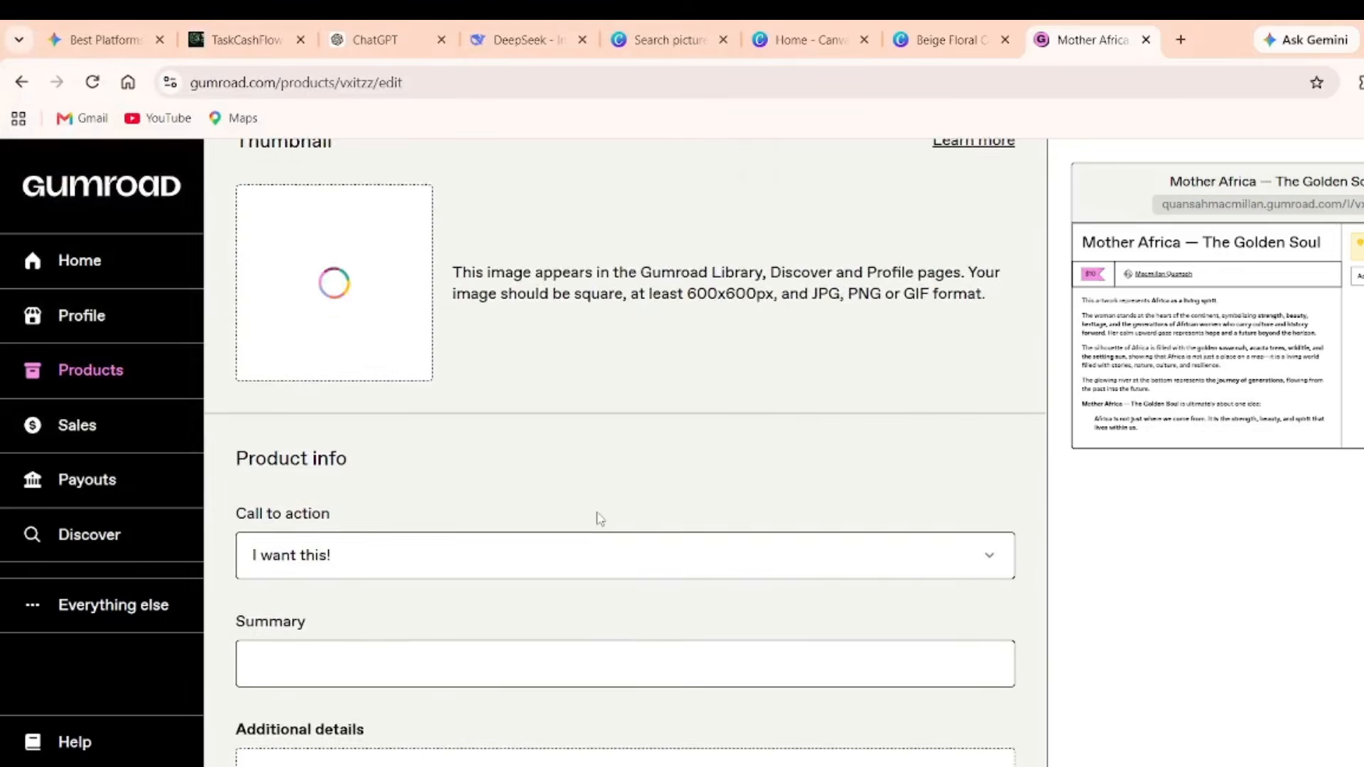
{"action": "scroll", "coordinate": [598, 520], "scroll_direction": "down", "scroll_amount": 1}
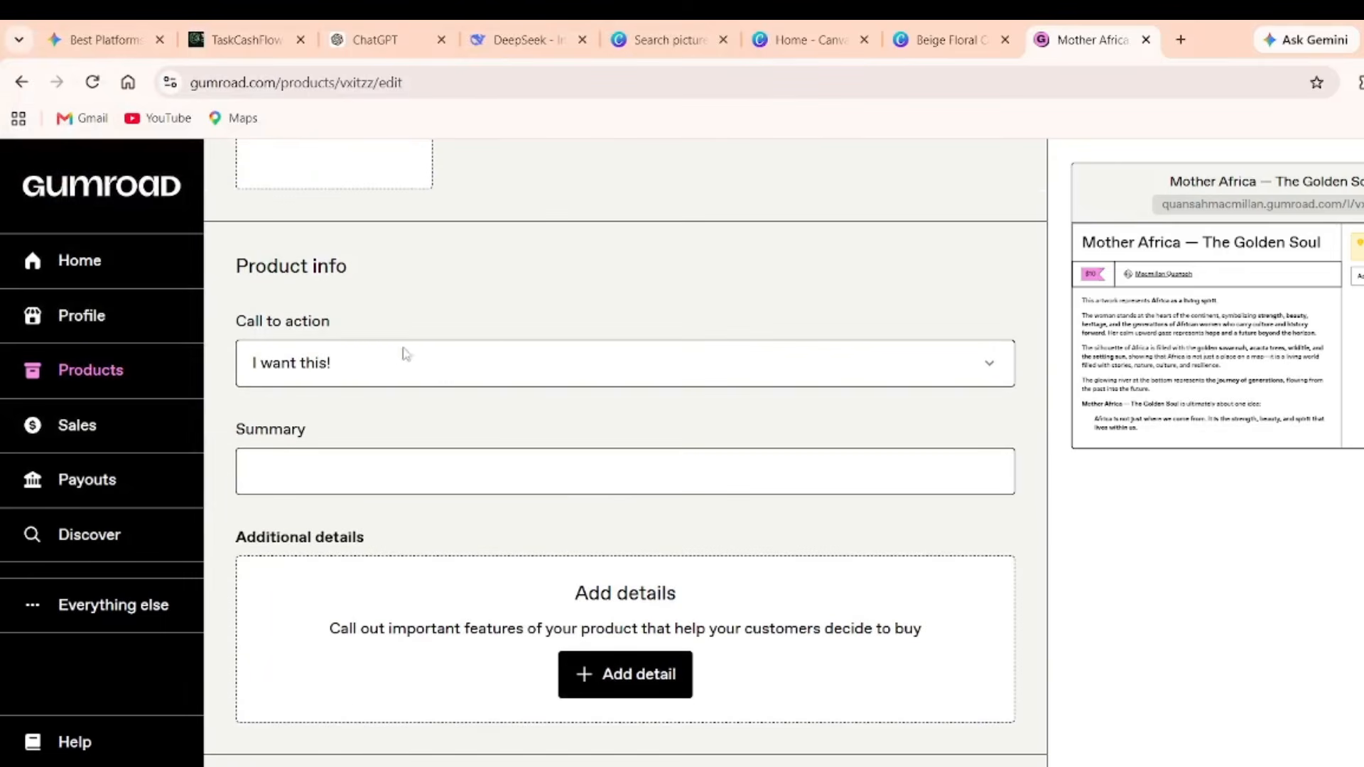
{"action": "scroll", "coordinate": [609, 615], "scroll_direction": "down", "scroll_amount": 10}
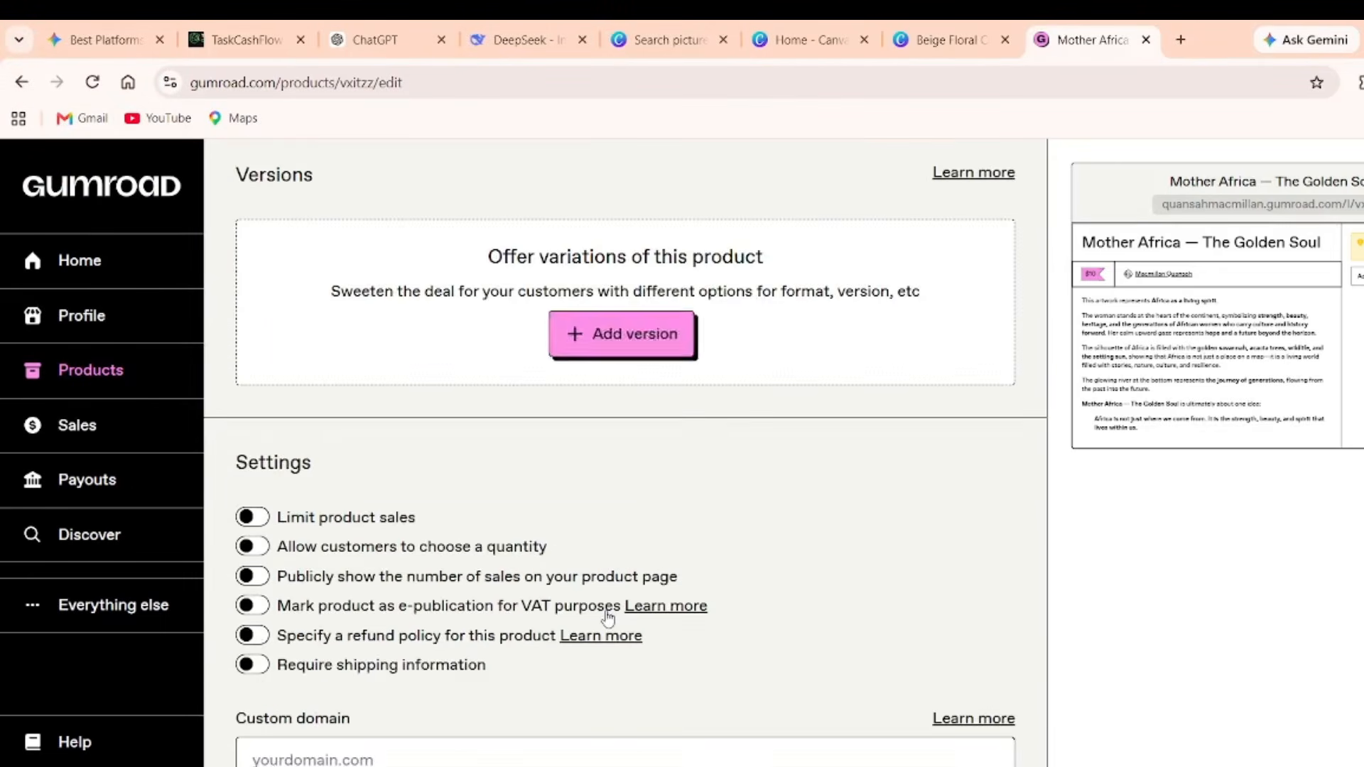
{"action": "scroll", "coordinate": [606, 618], "scroll_direction": "up", "scroll_amount": 3}
{"action": "scroll", "coordinate": [399, 435], "scroll_direction": "down", "scroll_amount": 3}
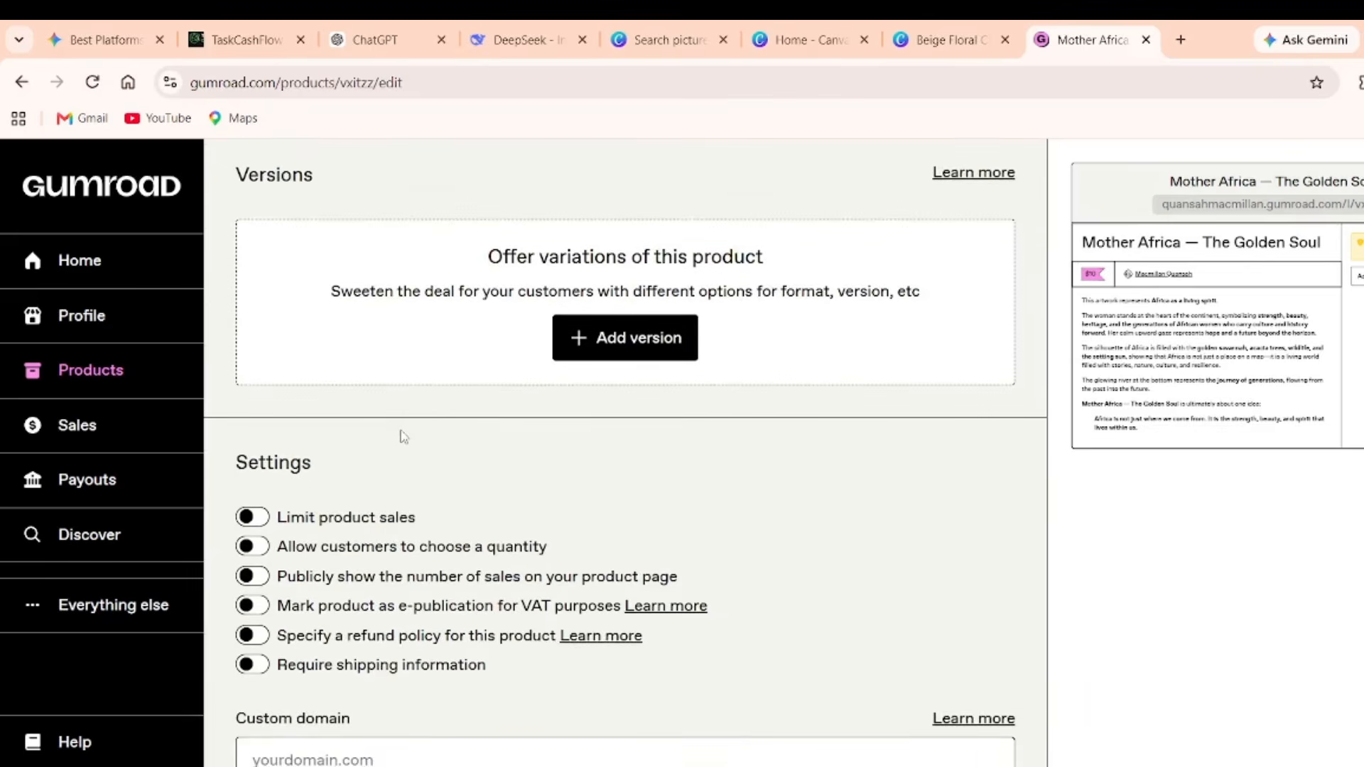
{"action": "scroll", "coordinate": [400, 435], "scroll_direction": "up", "scroll_amount": 1}
{"action": "scroll", "coordinate": [400, 435], "scroll_direction": "down", "scroll_amount": 1}
{"action": "left_click", "coordinate": [346, 755]}
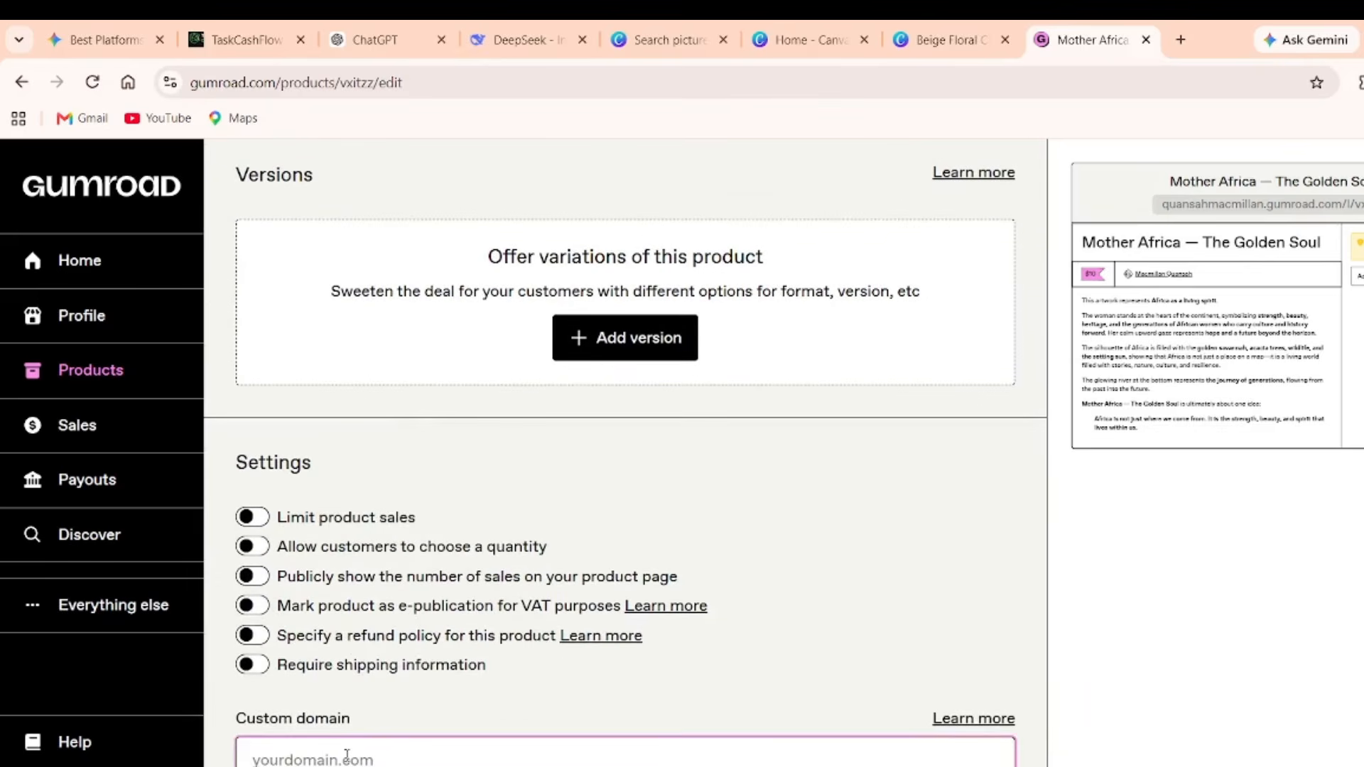
{"action": "scroll", "coordinate": [369, 713], "scroll_direction": "up", "scroll_amount": 3}
{"action": "scroll", "coordinate": [461, 655], "scroll_direction": "down", "scroll_amount": 3}
{"action": "scroll", "coordinate": [463, 714], "scroll_direction": "up", "scroll_amount": 20}
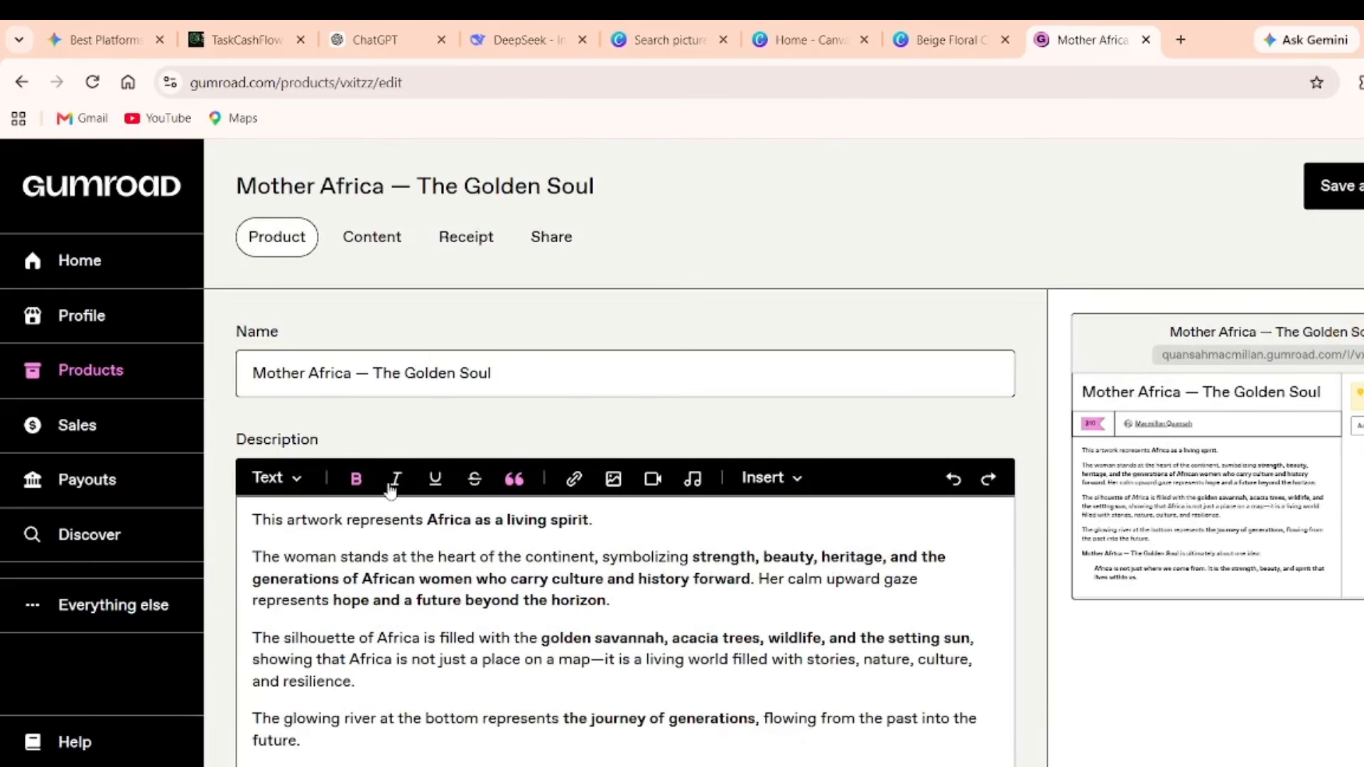
{"action": "scroll", "coordinate": [386, 487], "scroll_direction": "down", "scroll_amount": 15}
{"action": "scroll", "coordinate": [389, 490], "scroll_direction": "up", "scroll_amount": 2}
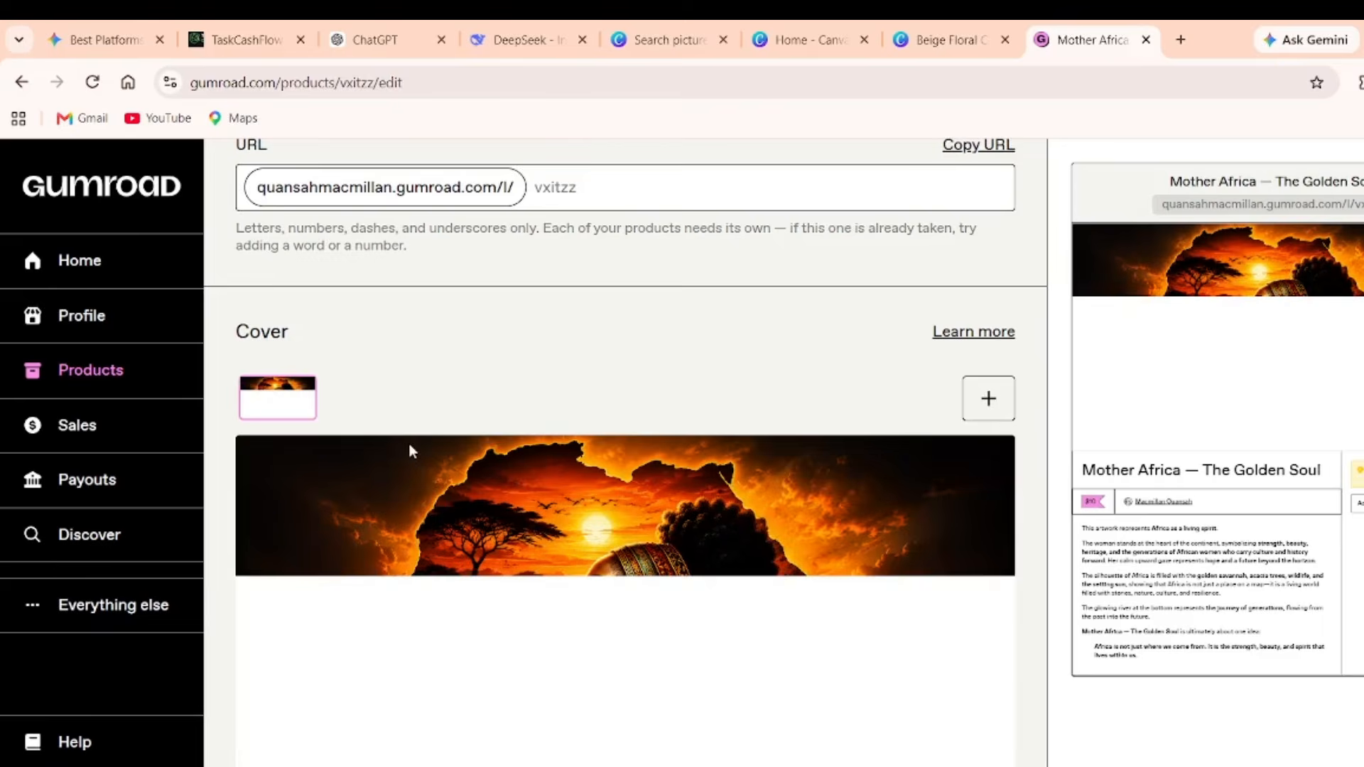
{"action": "scroll", "coordinate": [455, 462], "scroll_direction": "down", "scroll_amount": 3}
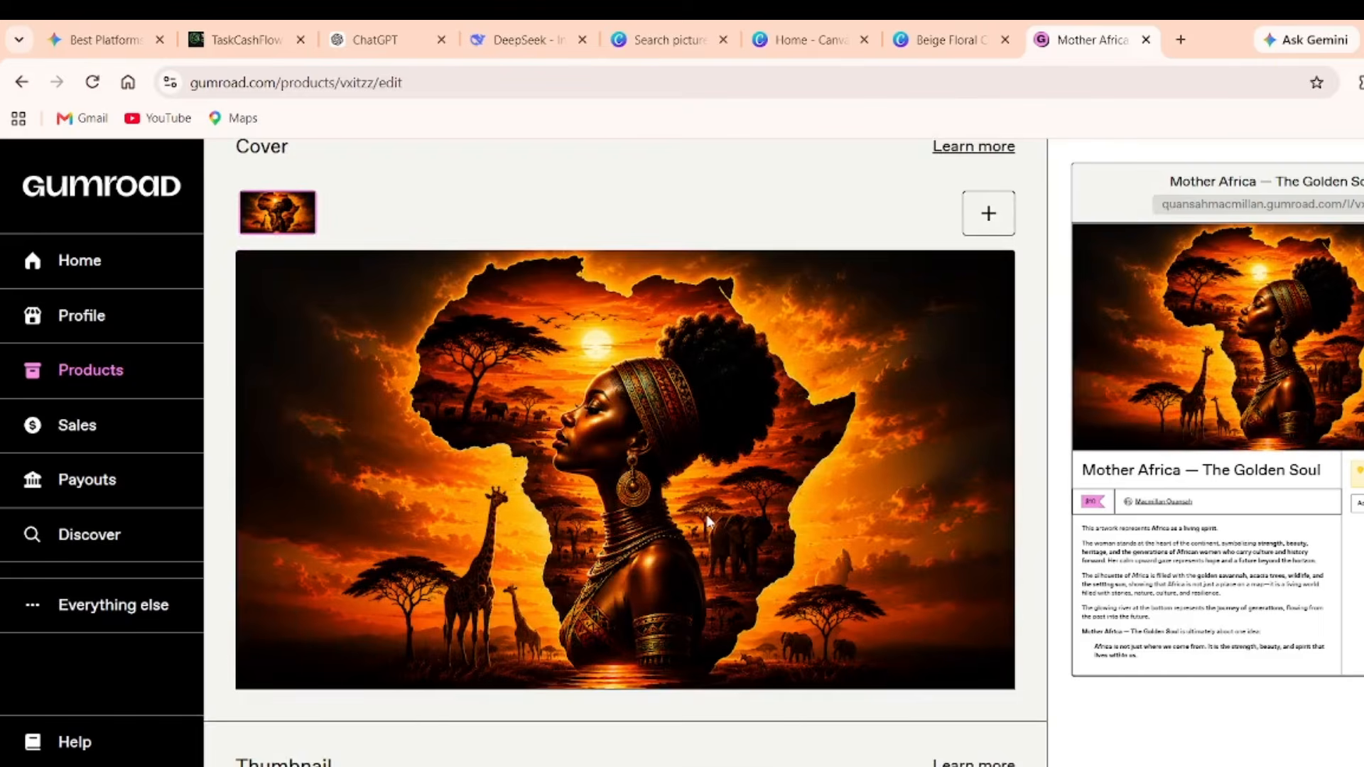
{"action": "scroll", "coordinate": [707, 524], "scroll_direction": "down", "scroll_amount": 5}
{"action": "scroll", "coordinate": [708, 522], "scroll_direction": "up", "scroll_amount": 5}
{"action": "scroll", "coordinate": [709, 522], "scroll_direction": "down", "scroll_amount": 15}
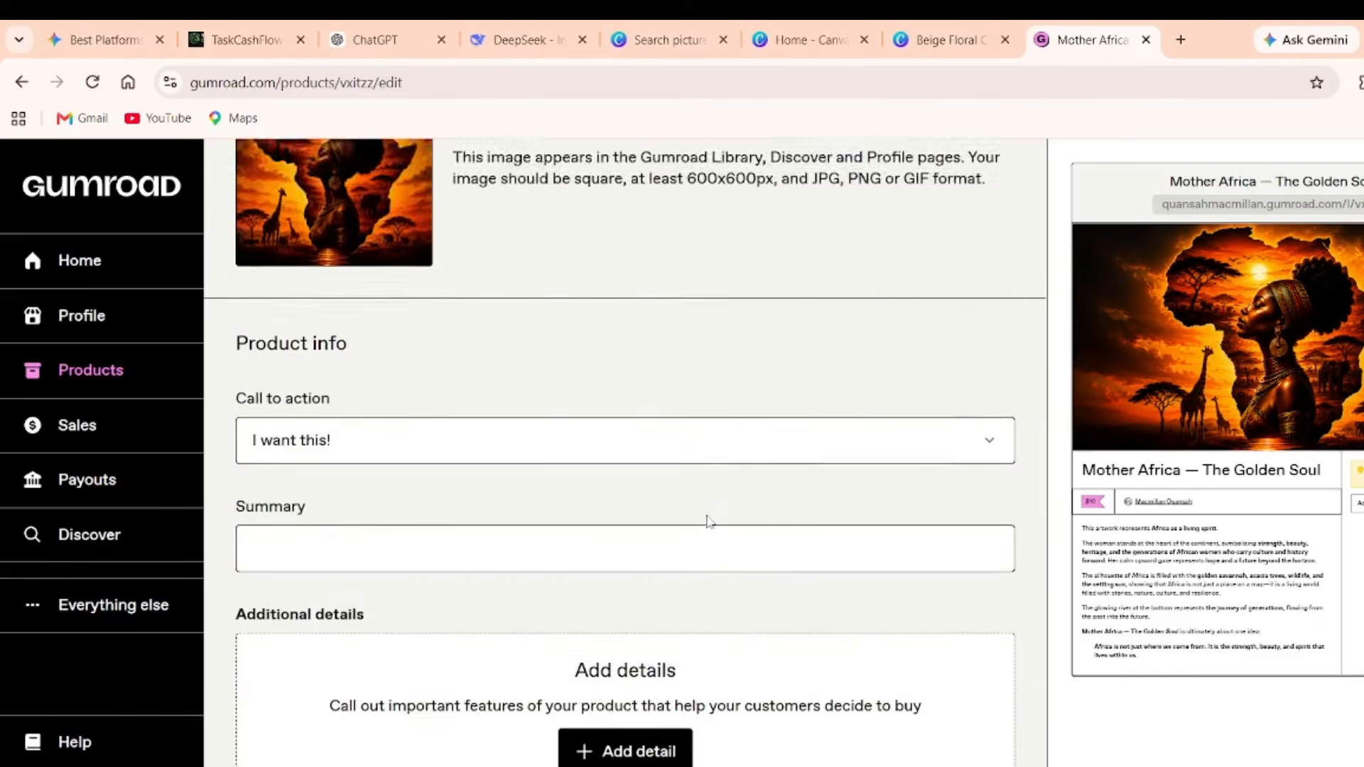
{"action": "scroll", "coordinate": [708, 522], "scroll_direction": "down", "scroll_amount": 4}
{"action": "scroll", "coordinate": [707, 521], "scroll_direction": "up", "scroll_amount": 20}
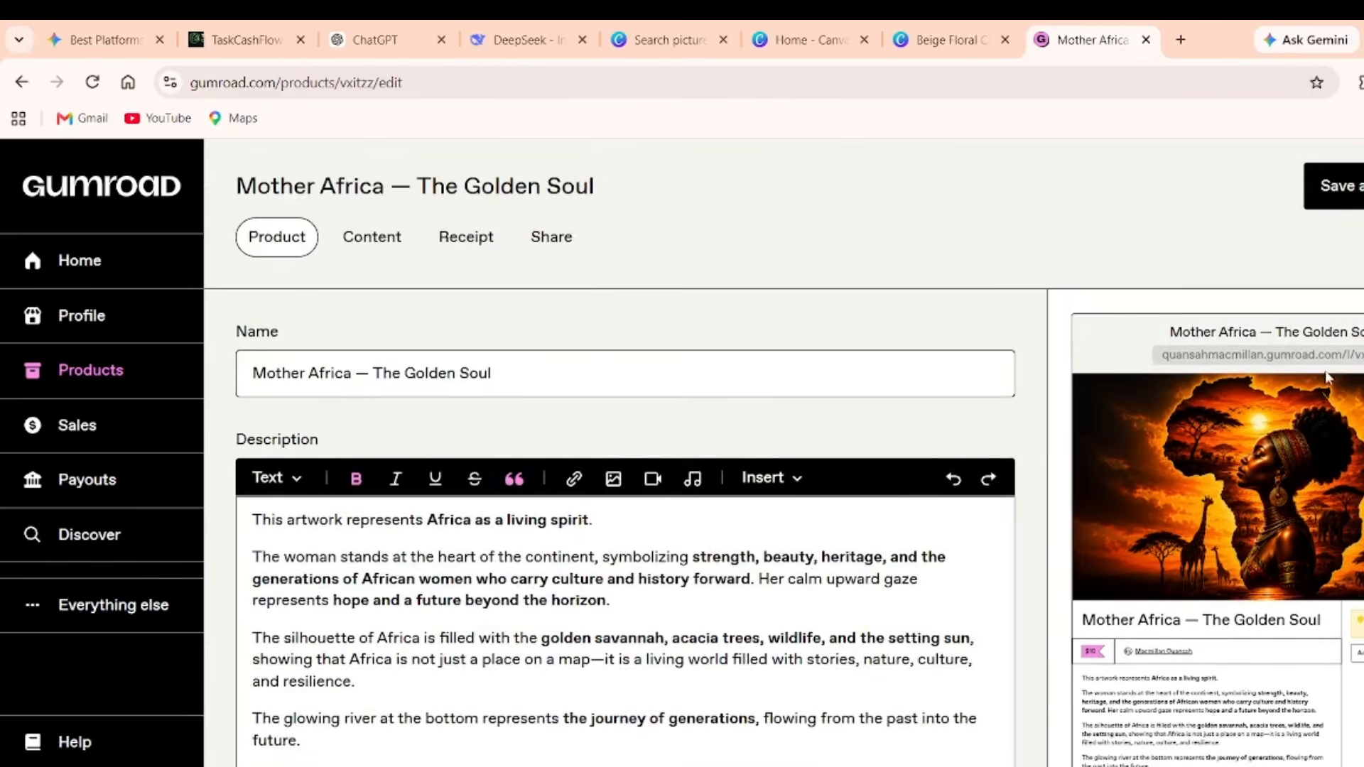
{"action": "left_click", "coordinate": [1335, 186]}
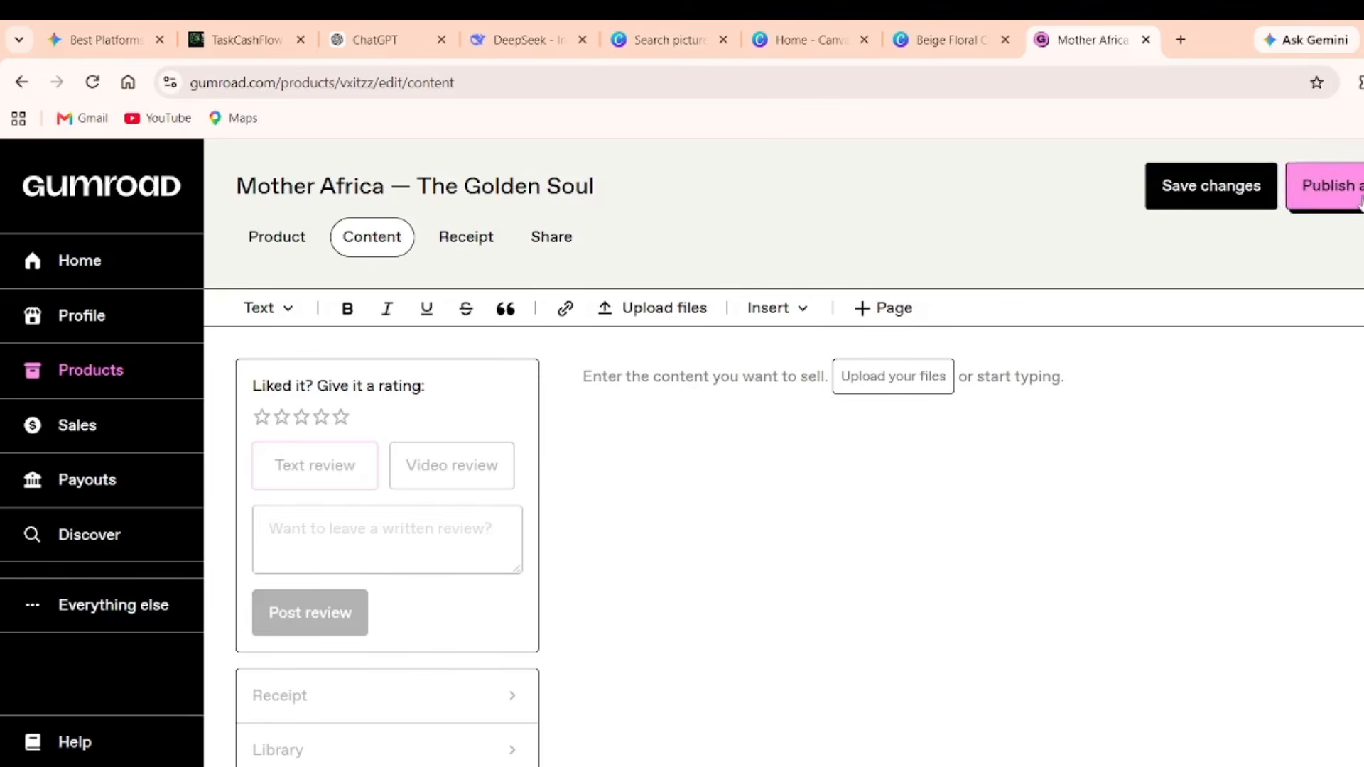
Save and publish Mother Africa — The Golden Soul, then view it at $10 in Products.
{"action": "left_click", "coordinate": [1219, 186]}
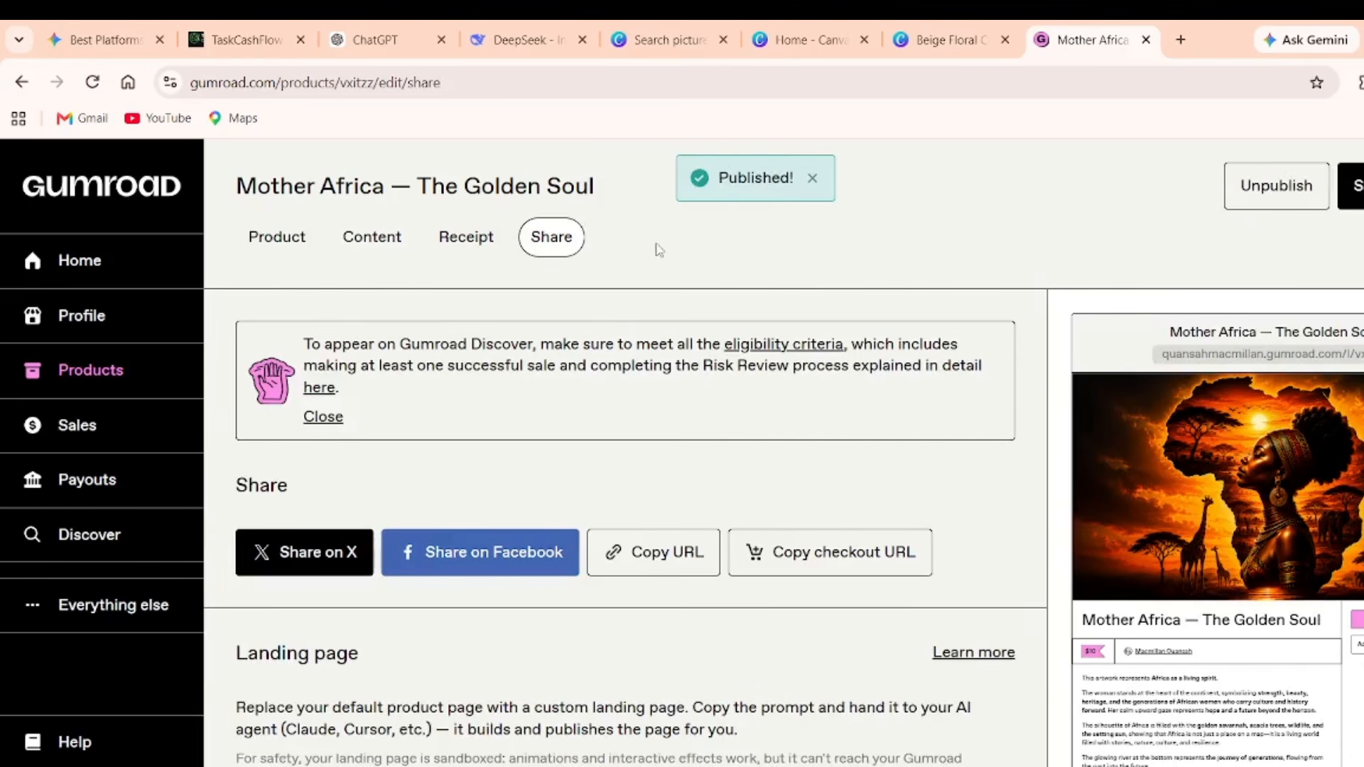
{"action": "left_click", "coordinate": [110, 384]}
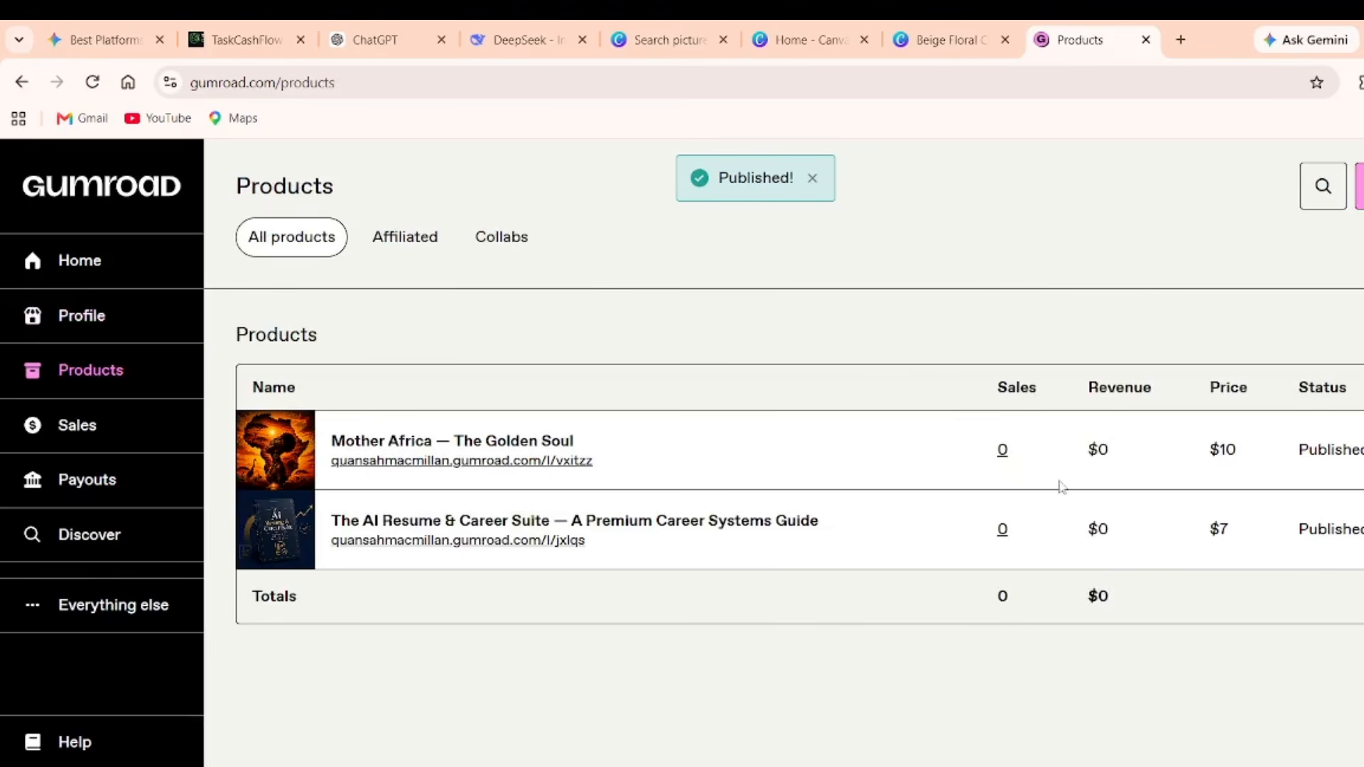